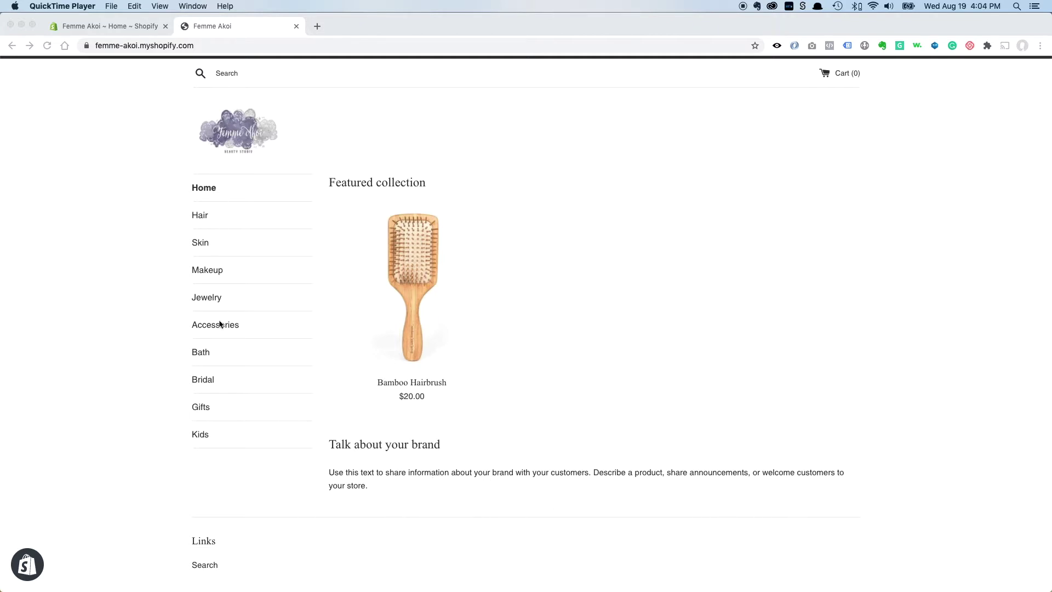
Step: Switch to the store admin and preview the live storefront home page
scroll(510, 482, "down", 2)
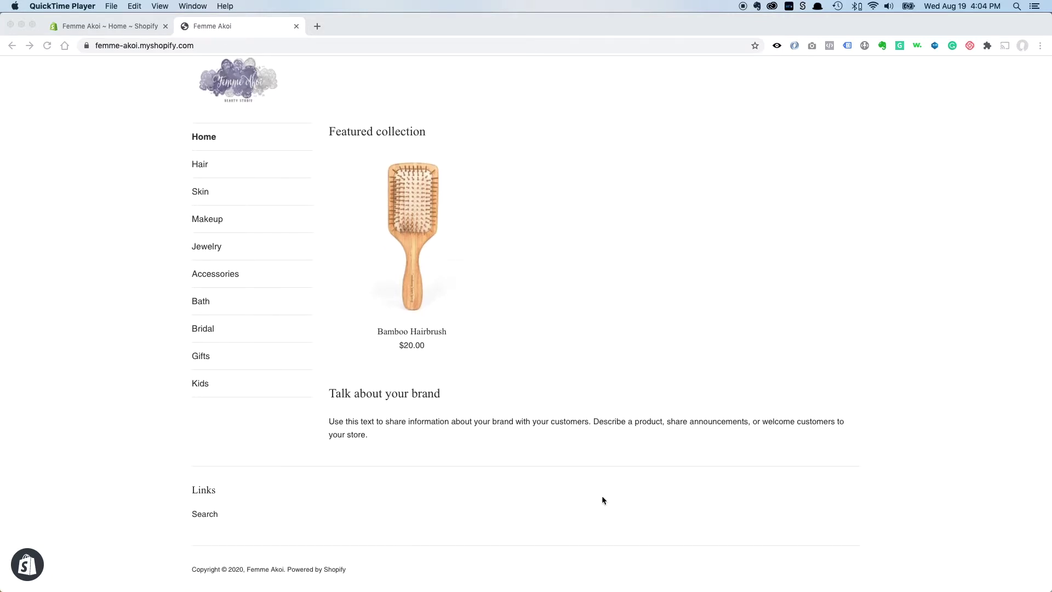
scroll(601, 496, "up", 2)
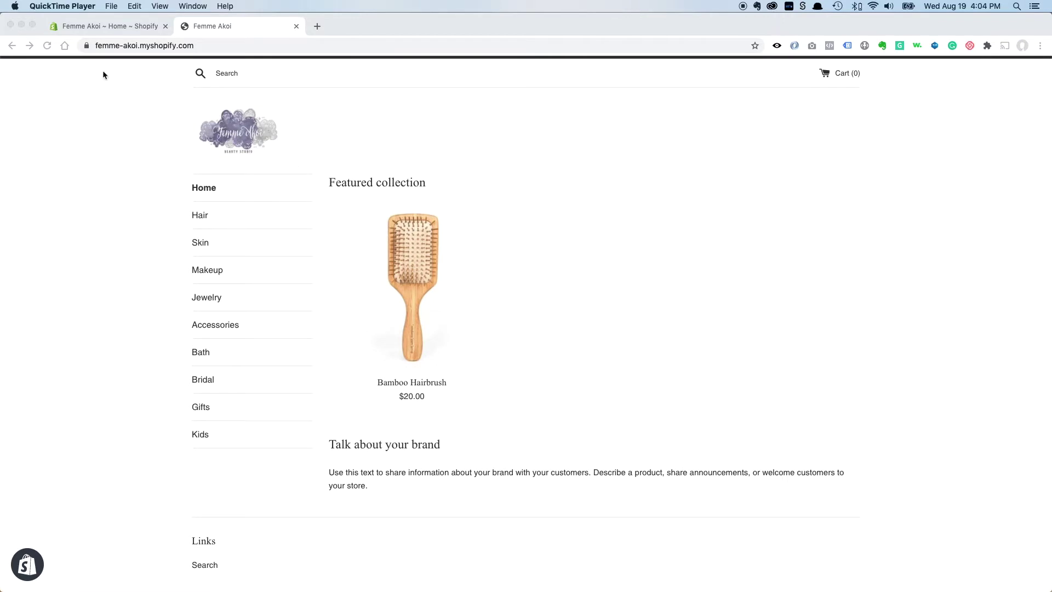
left_click(123, 25)
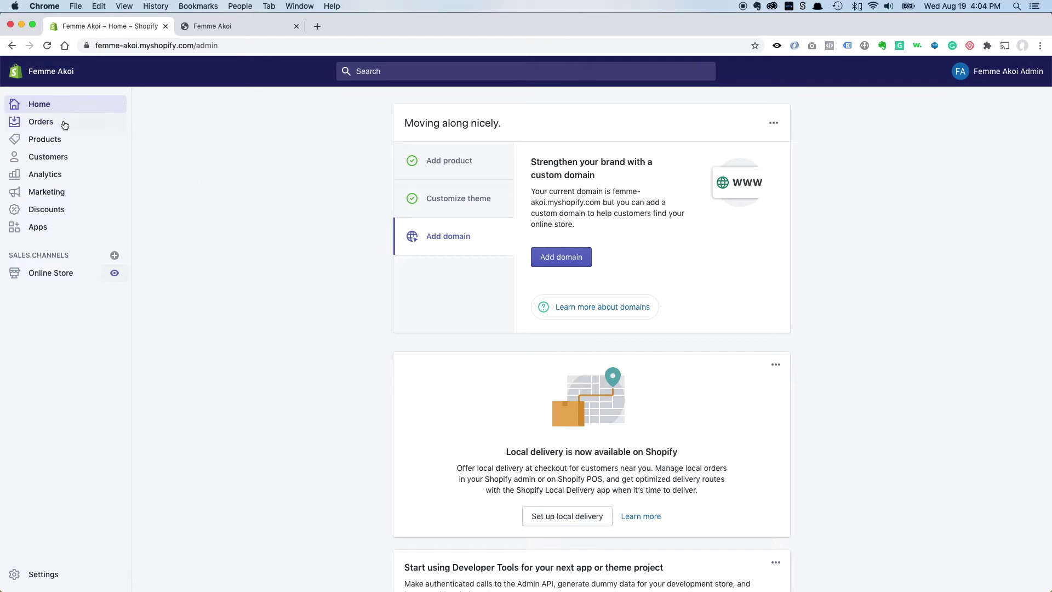
left_click(222, 28)
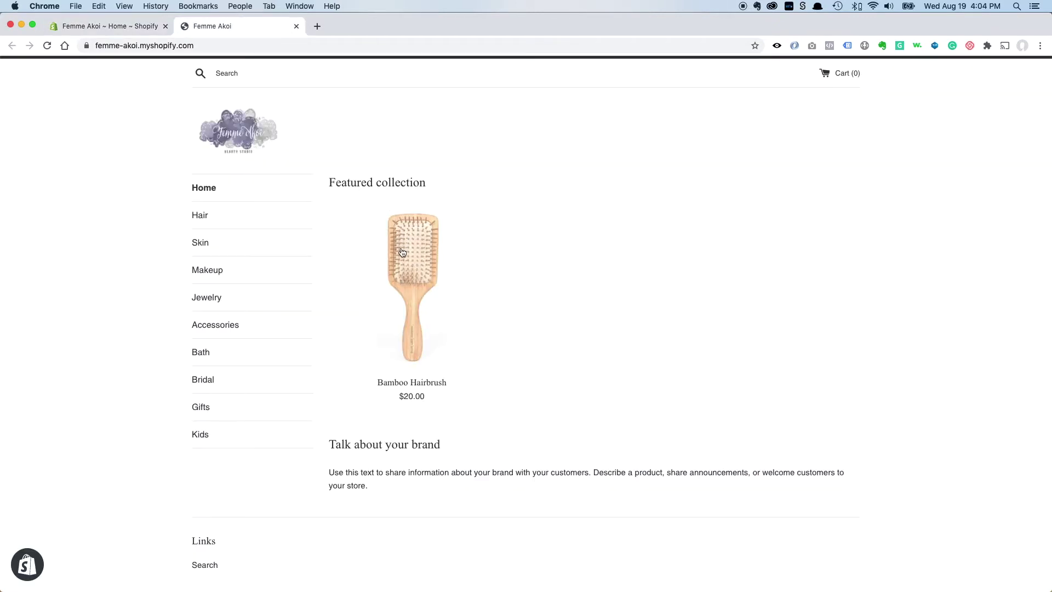
Step: Back in the admin, go to Online Store and customize the Simple theme
left_click(113, 25)
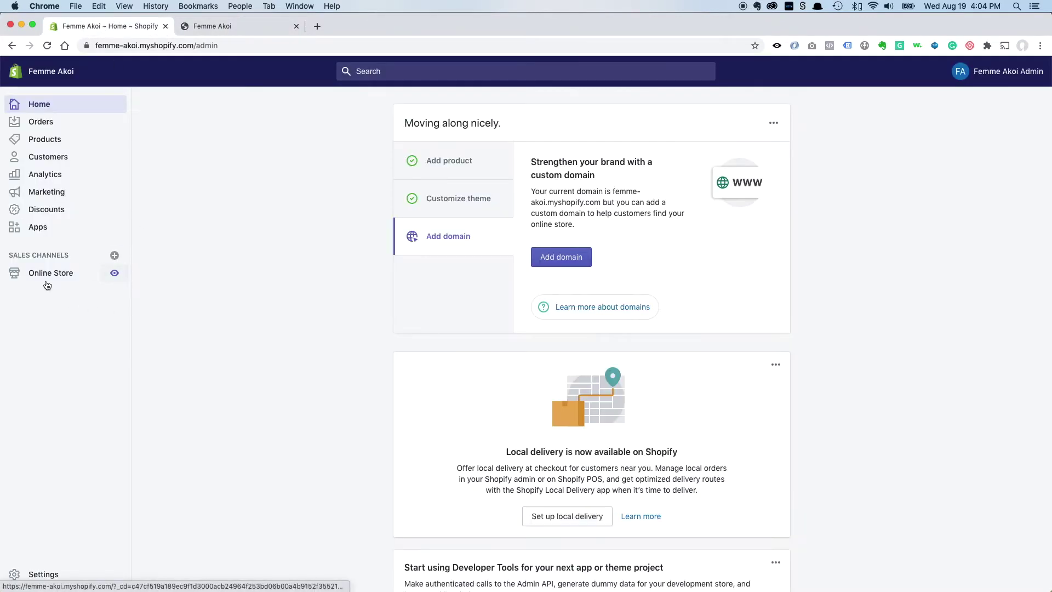
left_click(81, 276)
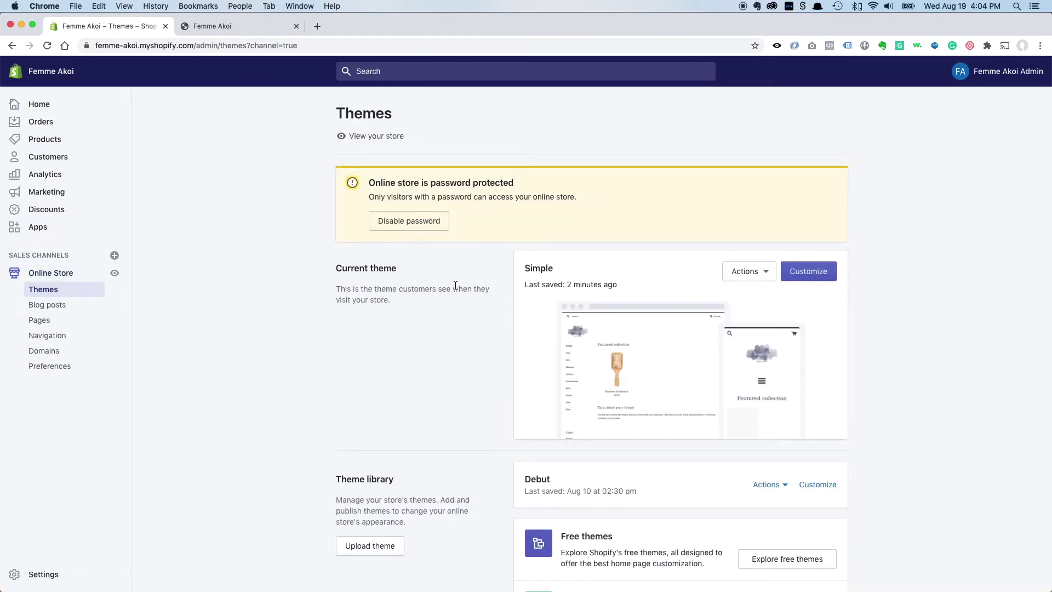
left_click(806, 276)
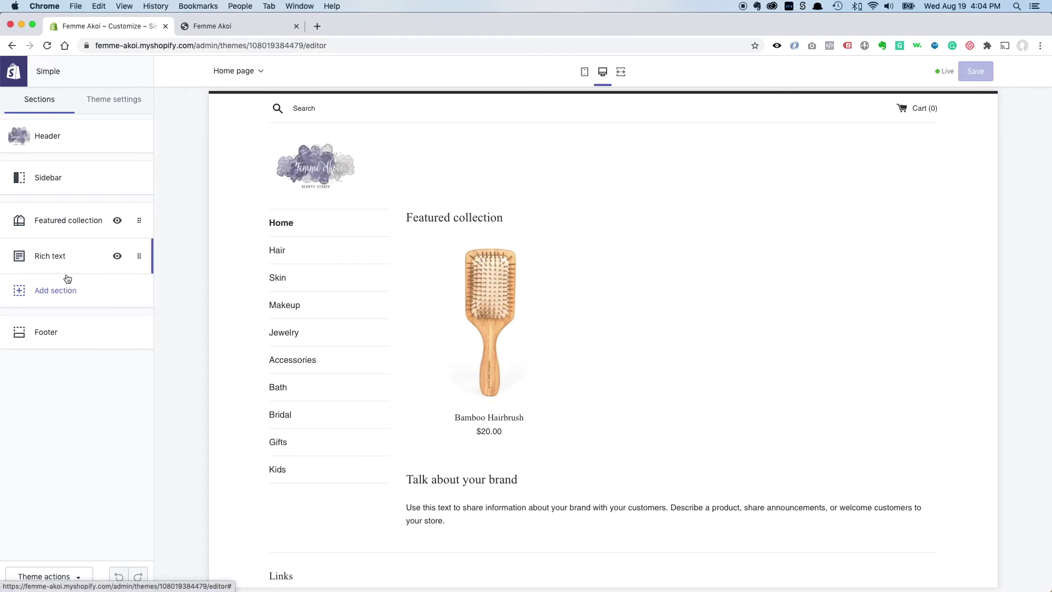
Step: Open the Featured collection section's settings in the Home page editor
mouse_move(51, 333)
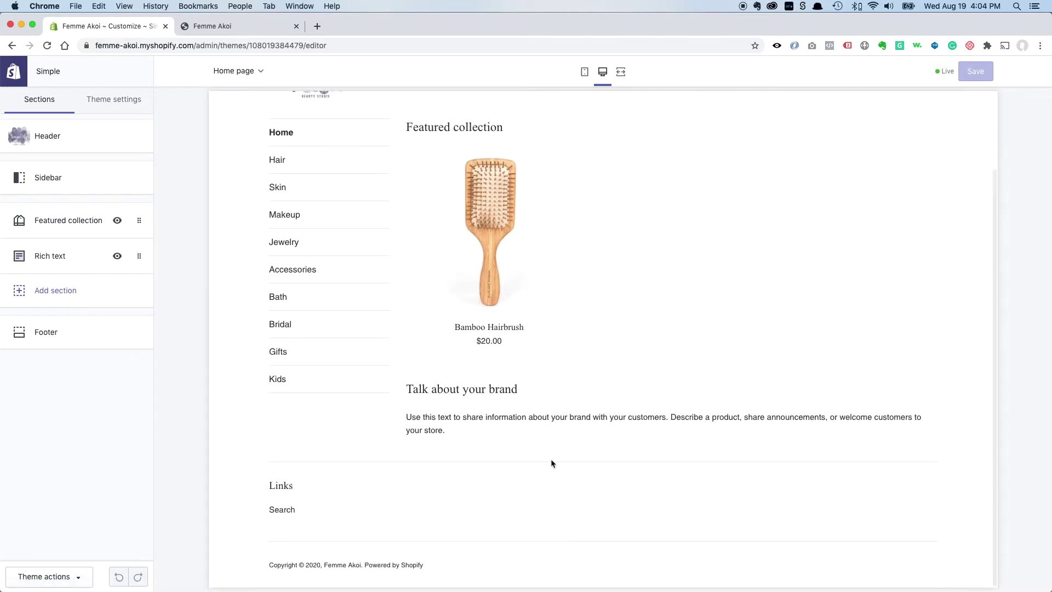
scroll(551, 463, "up", 3)
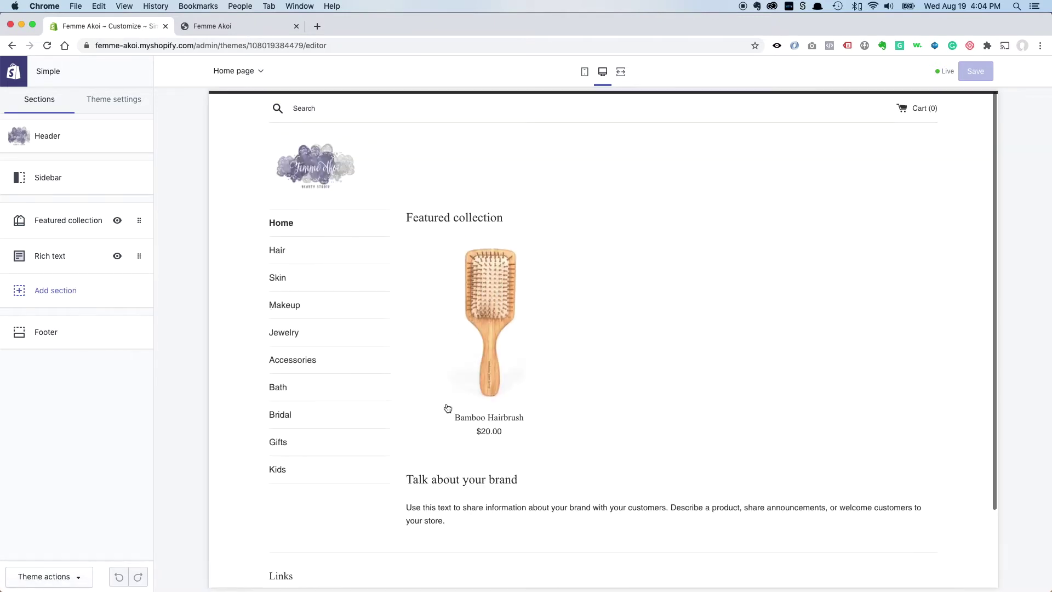
left_click(71, 218)
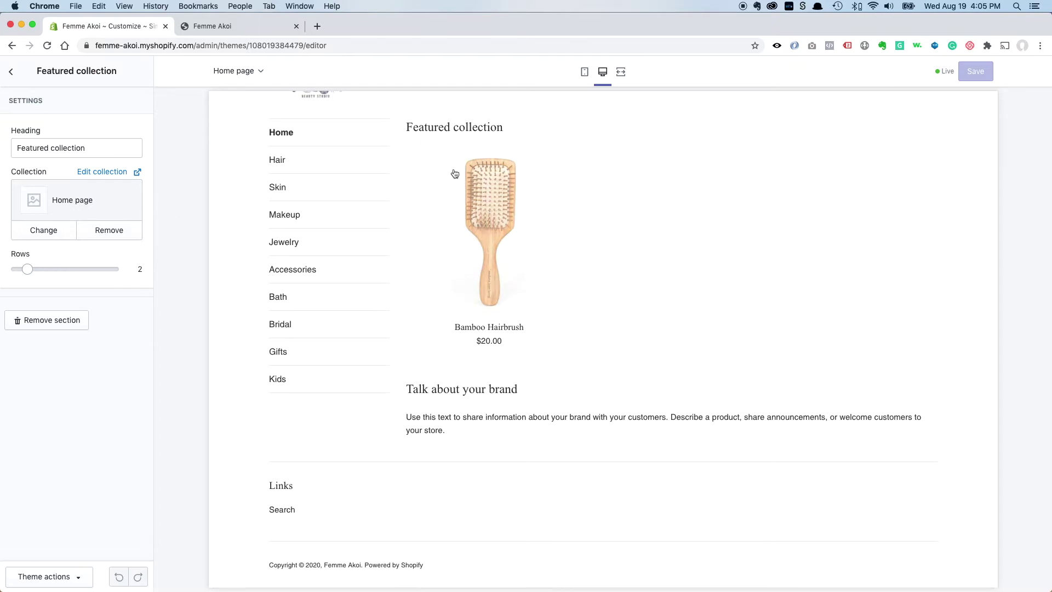
Step: Inspect the Featured collection's collection picker and Rows slider, leaving 2 rows, then go back
left_click(42, 235)
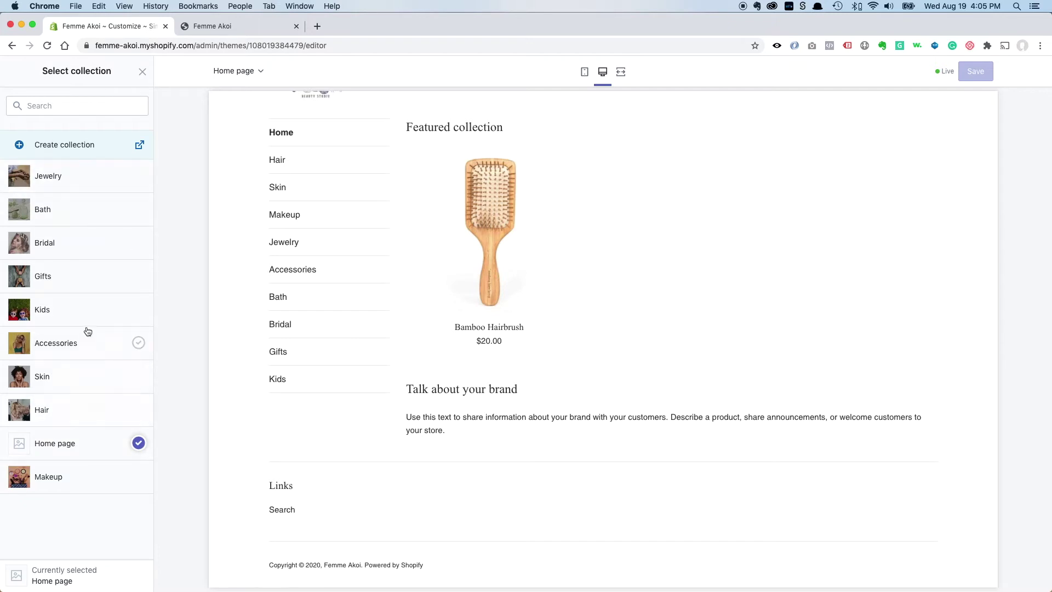
left_click(142, 72)
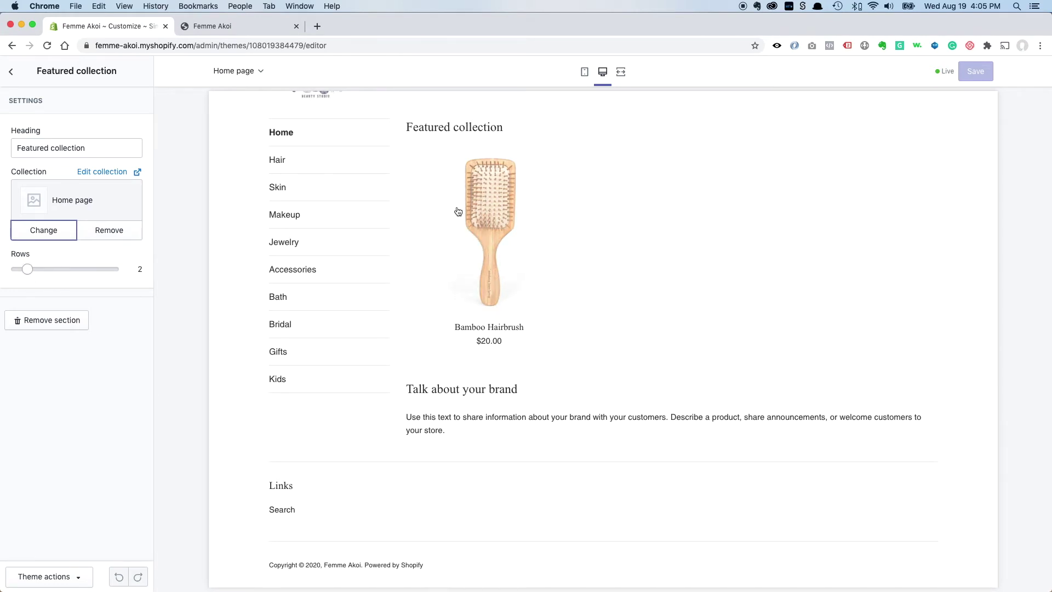
left_click(27, 269)
mouse_move(27, 269)
left_mouse_down()
mouse_move(43, 269)
mouse_move(26, 270)
left_mouse_up()
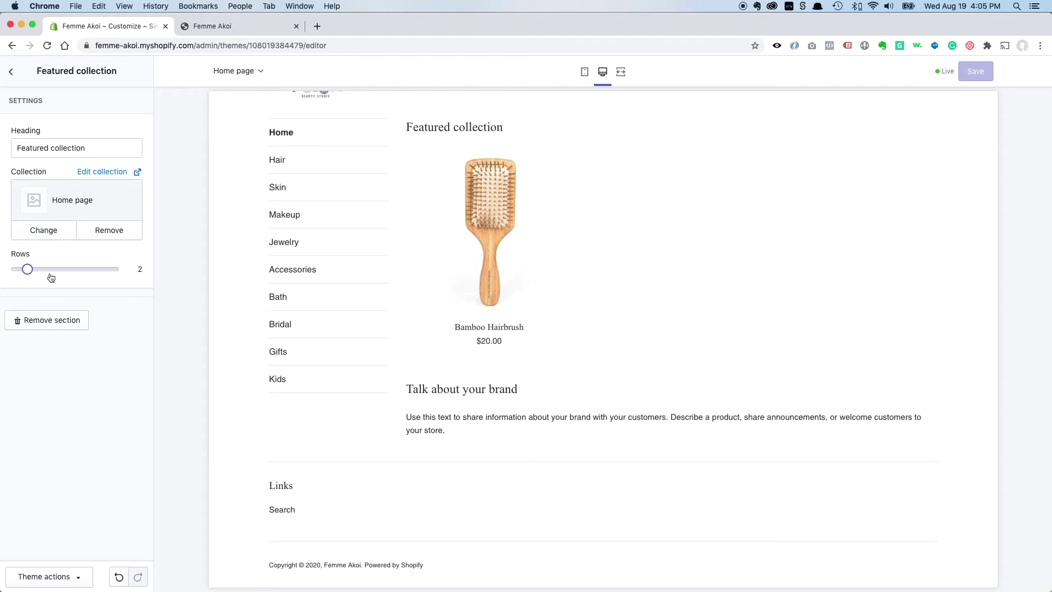
left_click(11, 71)
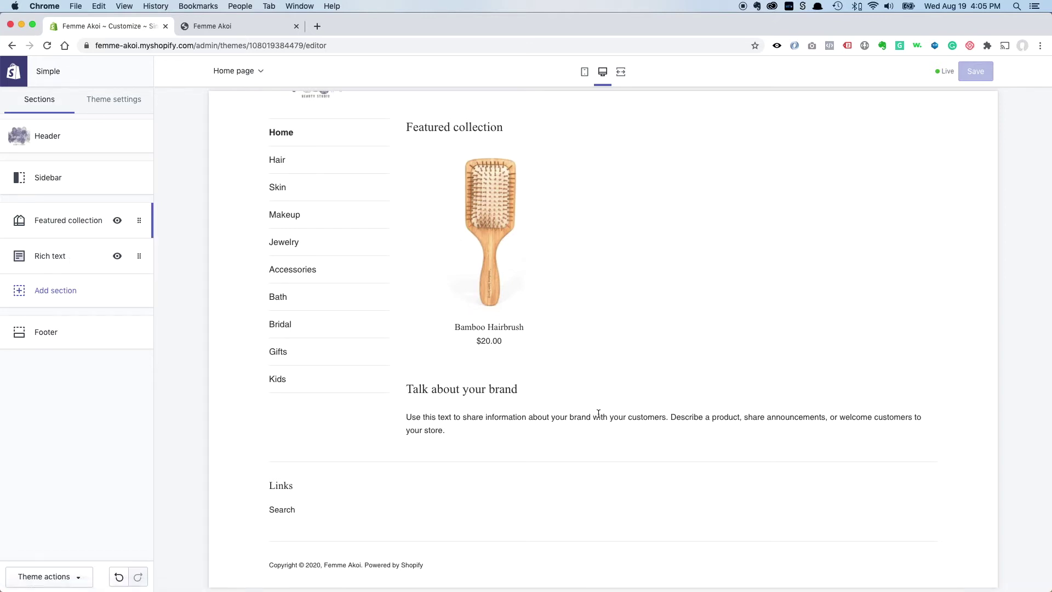
Step: Delete the 'Talk about your brand' Rich text section from the home page
left_click(71, 258)
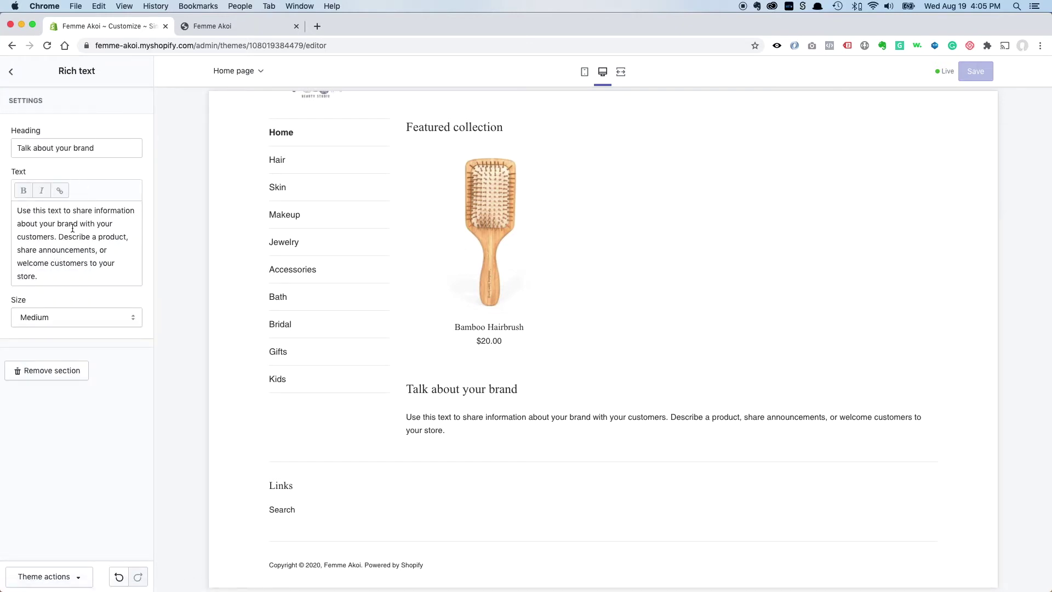
left_click(53, 371)
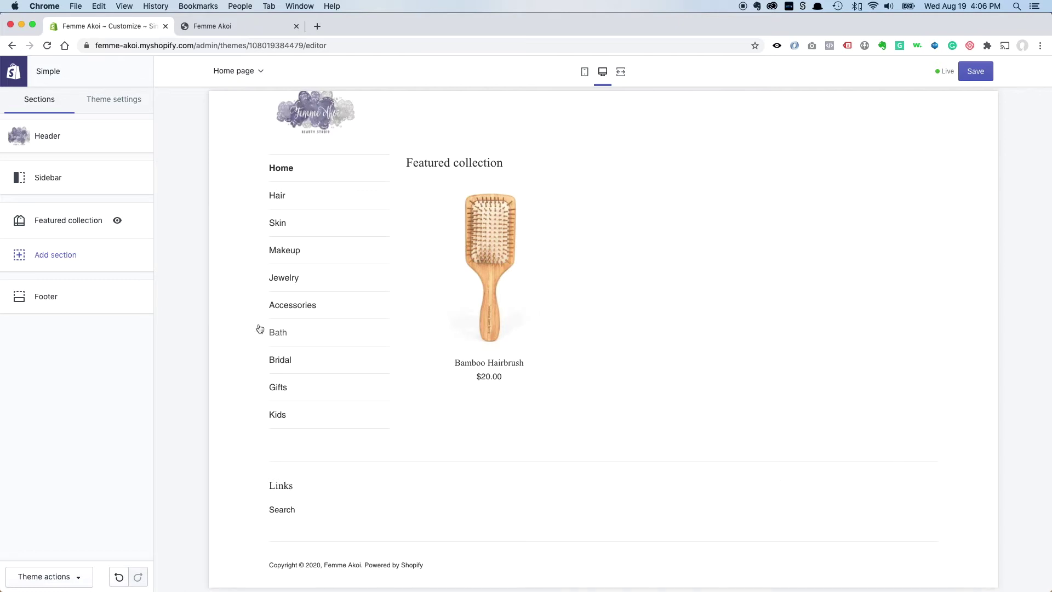
left_click(57, 257)
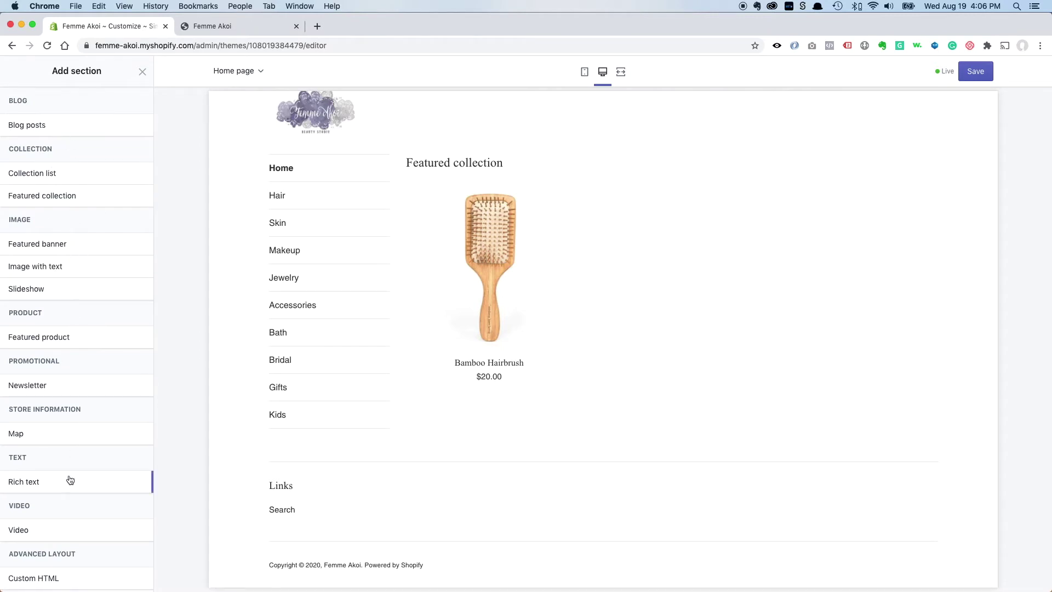
Step: Add a Collection list section with three example collections and open its settings
scroll(80, 548, "down", 1)
left_click(86, 177)
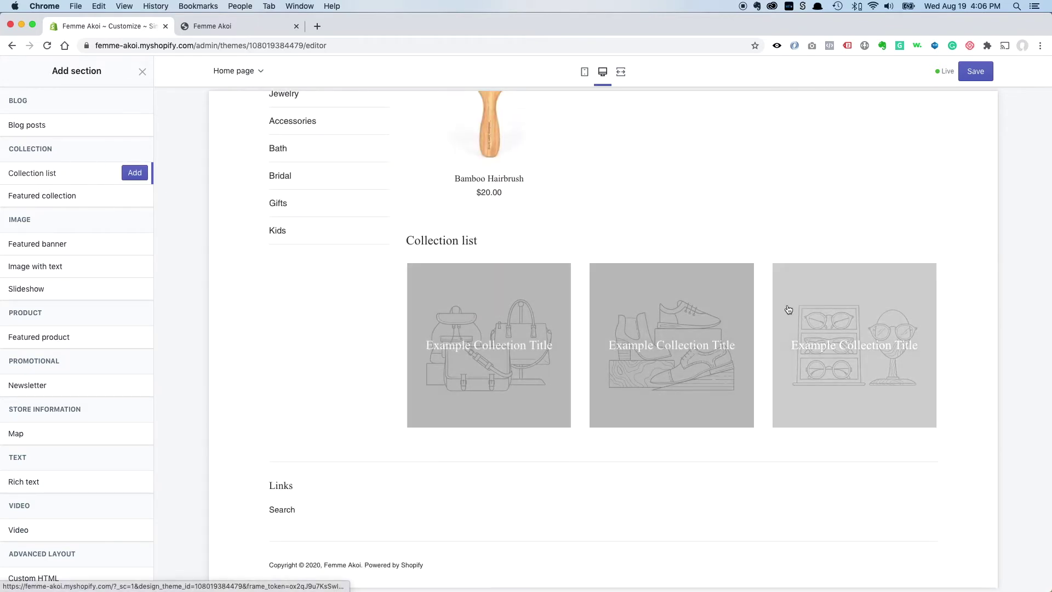
left_click(132, 173)
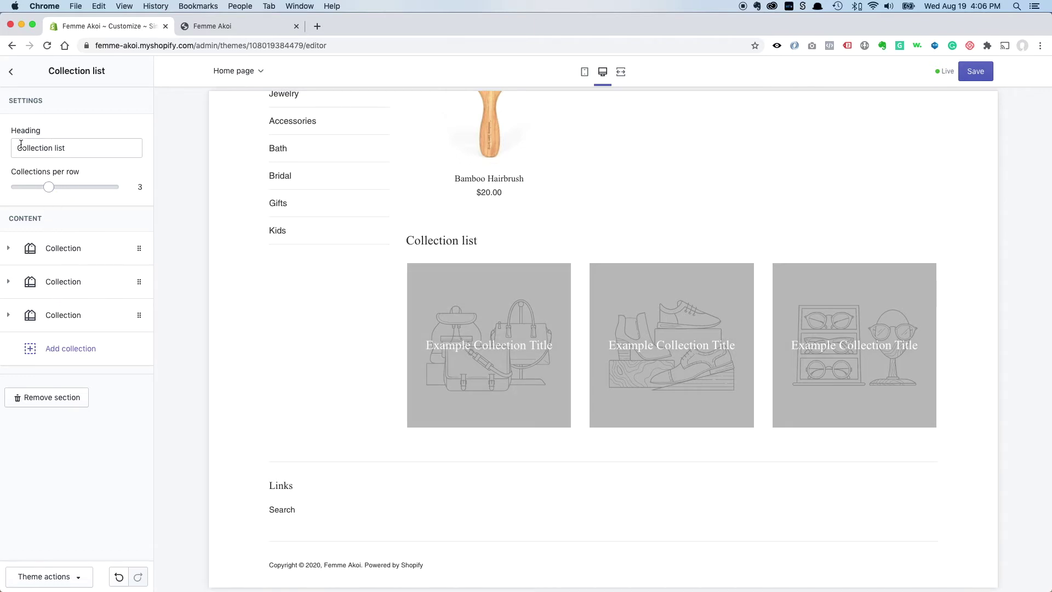
Step: Replace the 'Collection list' heading text with 'Browse our collections'
left_click_drag(75, 151, 12, 149)
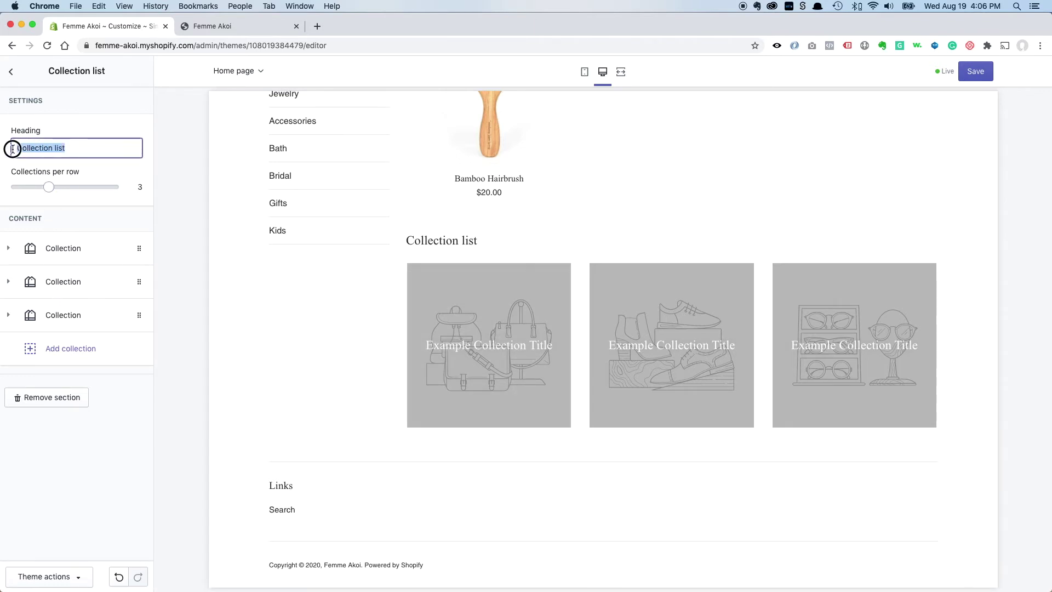
type("Browse")
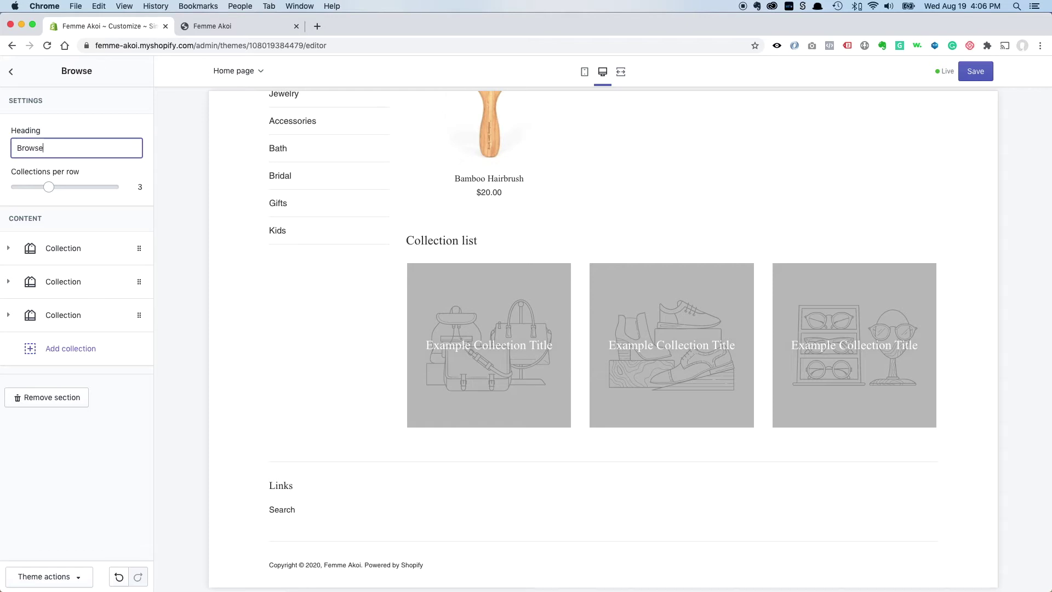
type(" our collections")
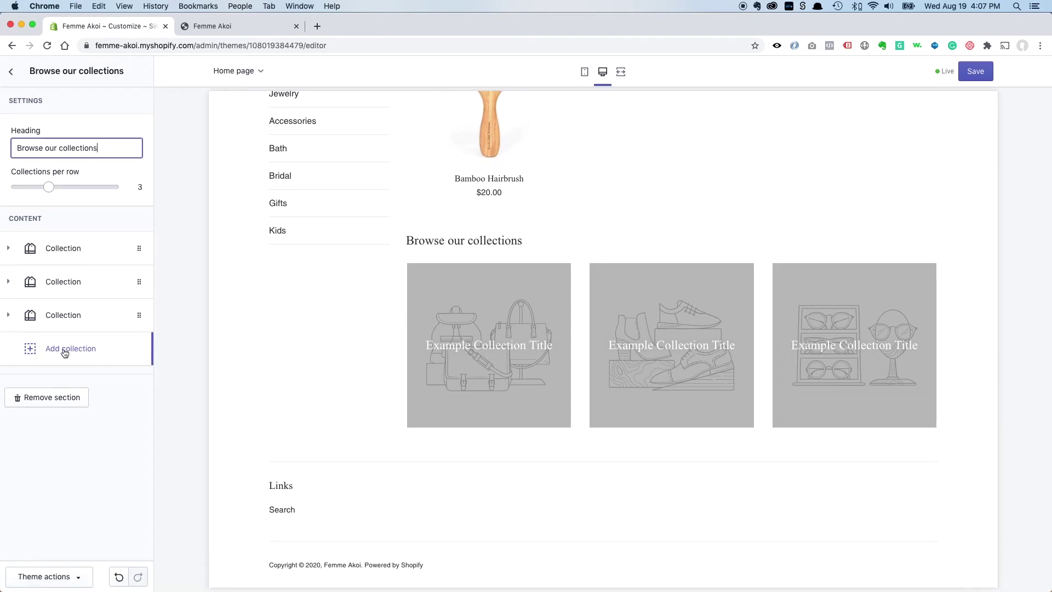
Step: Add collection blocks four through nine, giving nine empty placeholder tiles in total
left_click(64, 353)
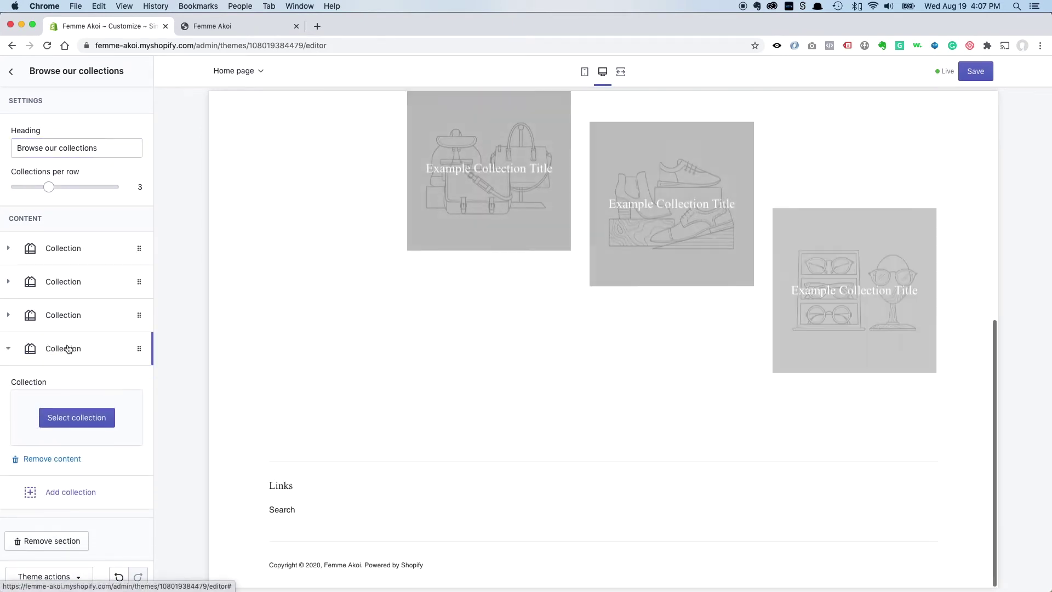
left_click(11, 350)
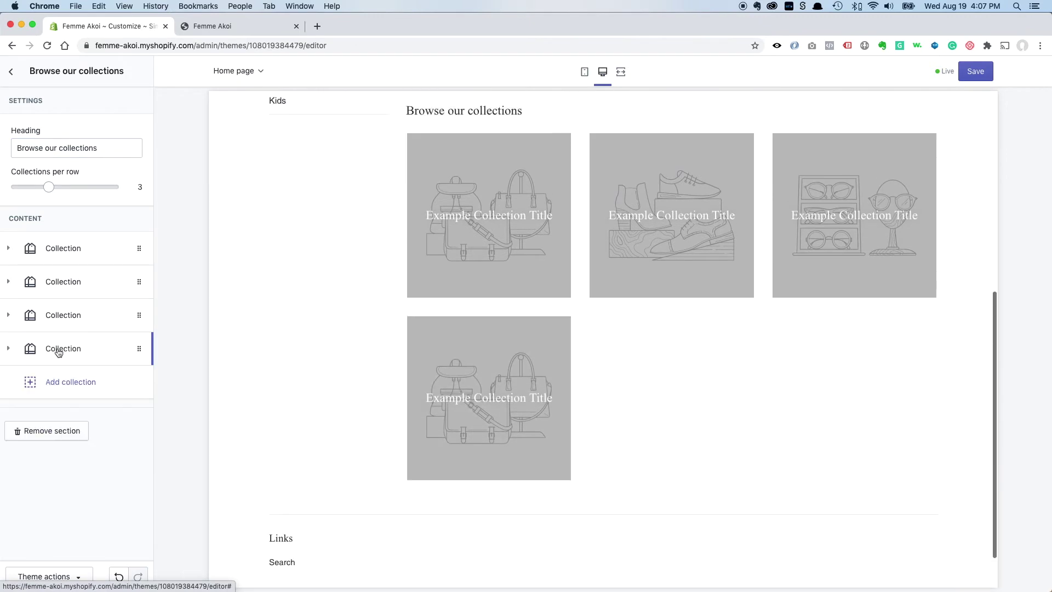
left_click(61, 382)
left_click(9, 382)
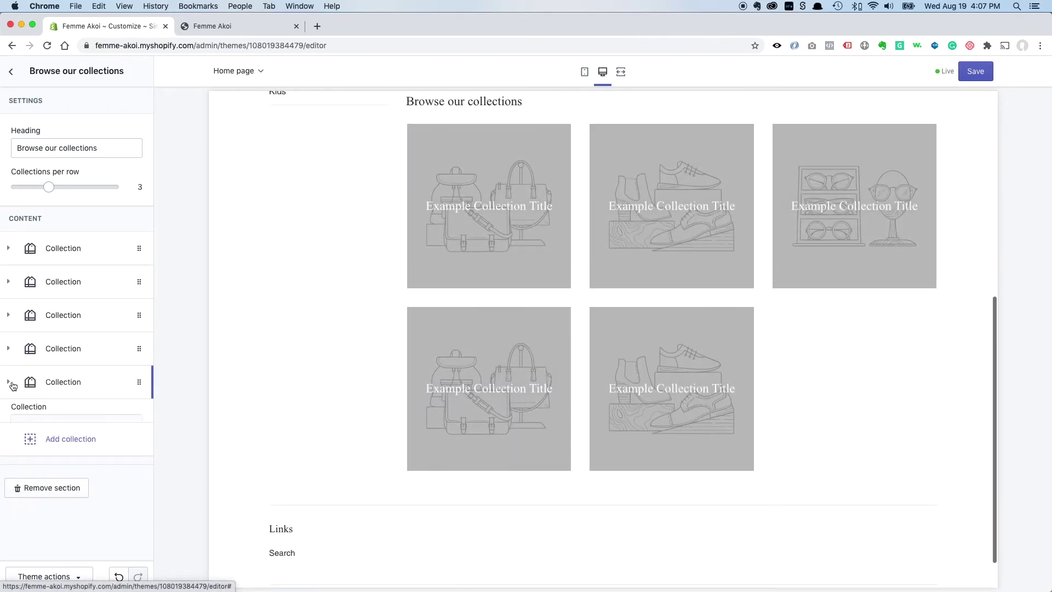
left_click(71, 416)
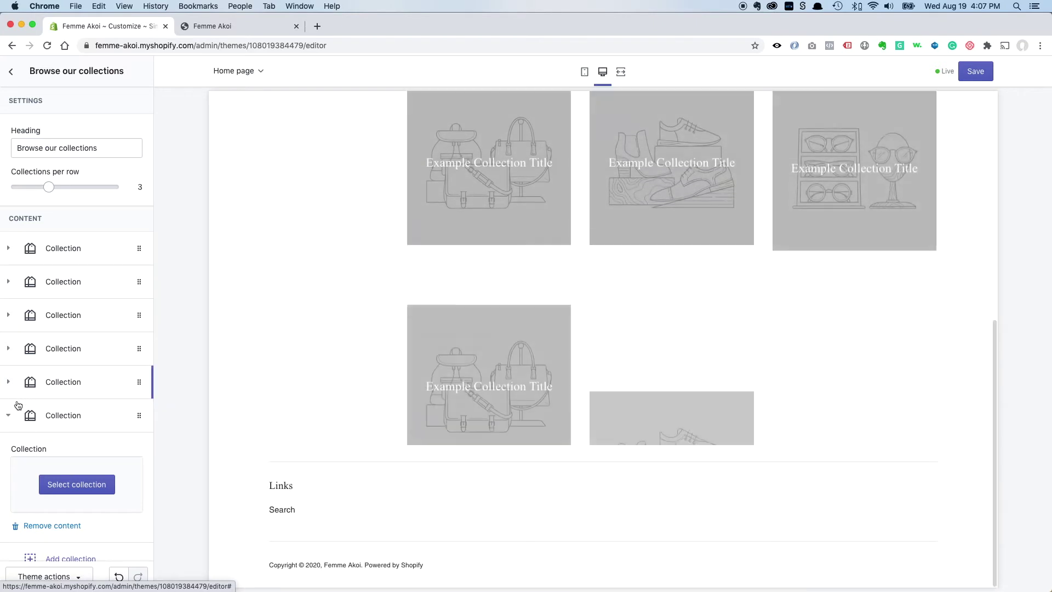
left_click(94, 407)
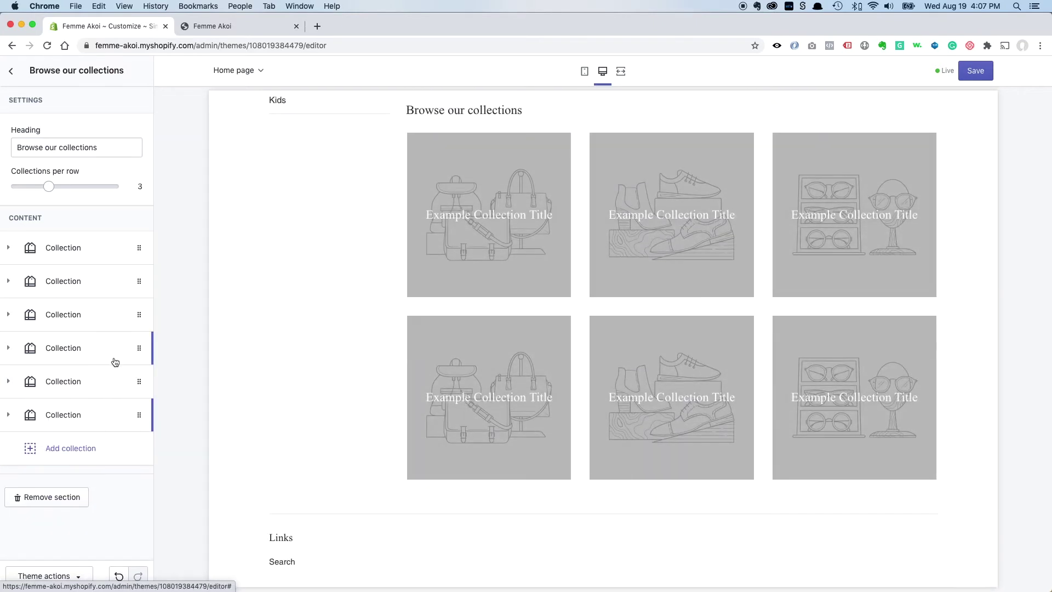
left_click(66, 449)
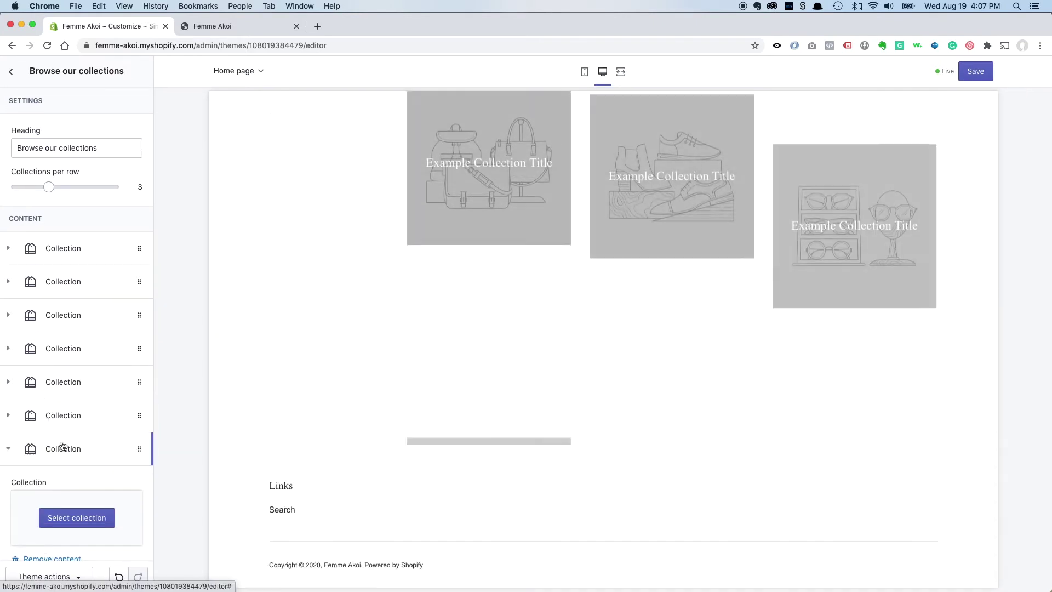
left_click(8, 448)
left_click(63, 482)
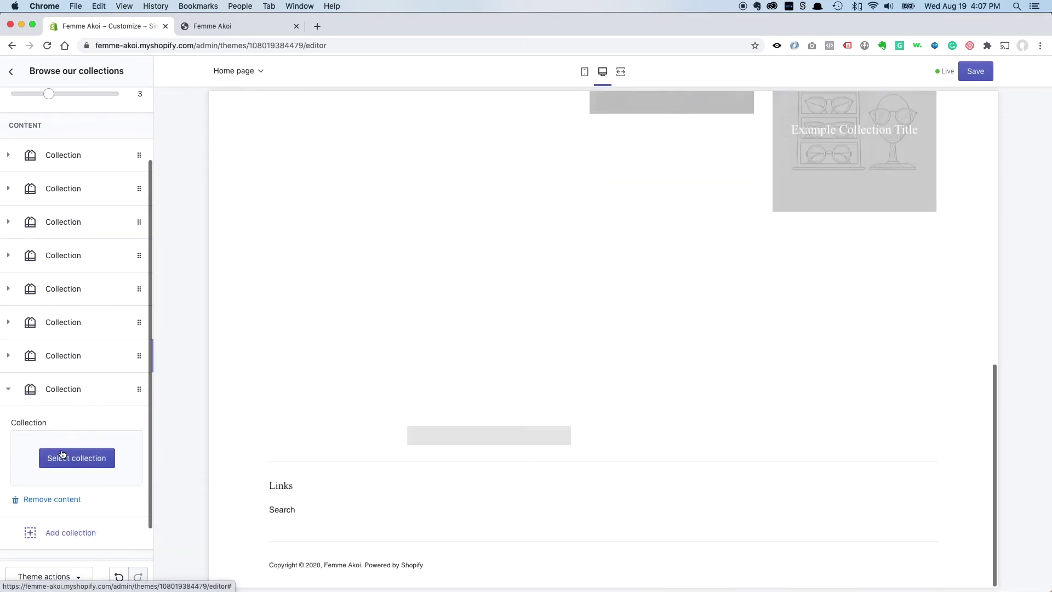
left_click(66, 401)
left_click(63, 493)
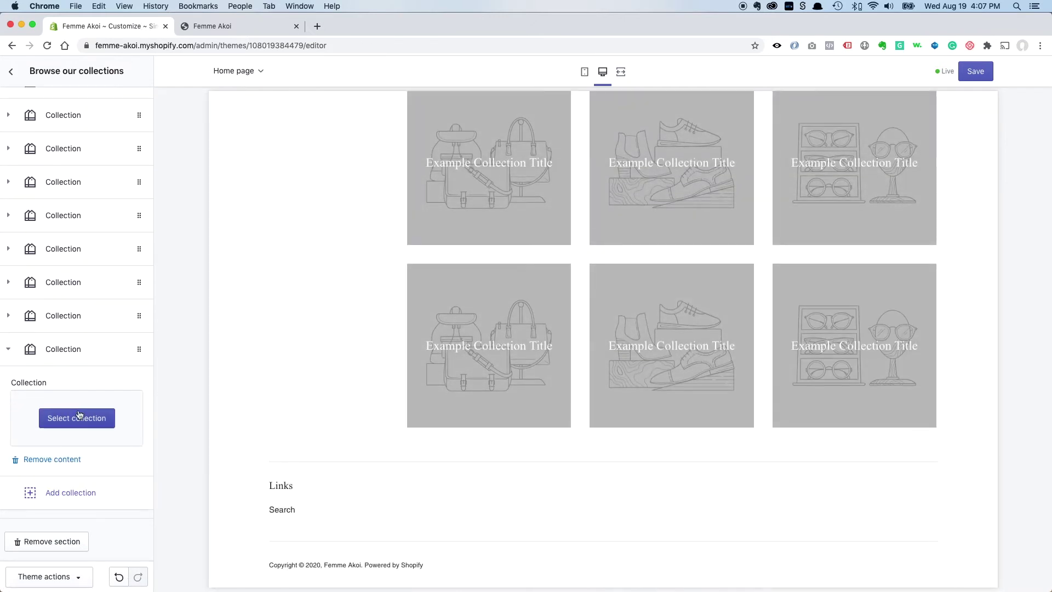
left_click(8, 351)
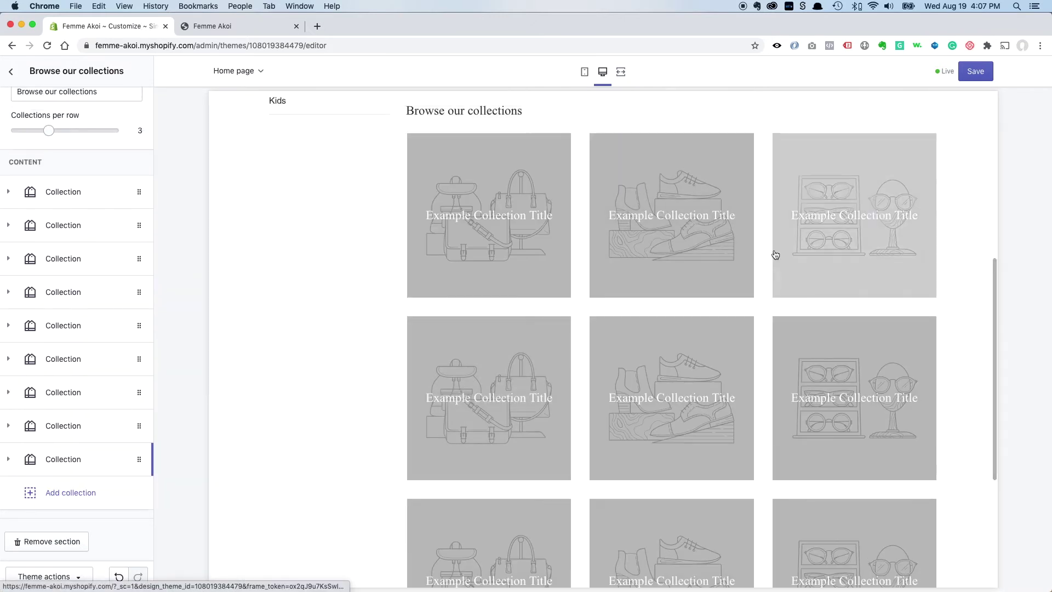
scroll(625, 359, "down", 5)
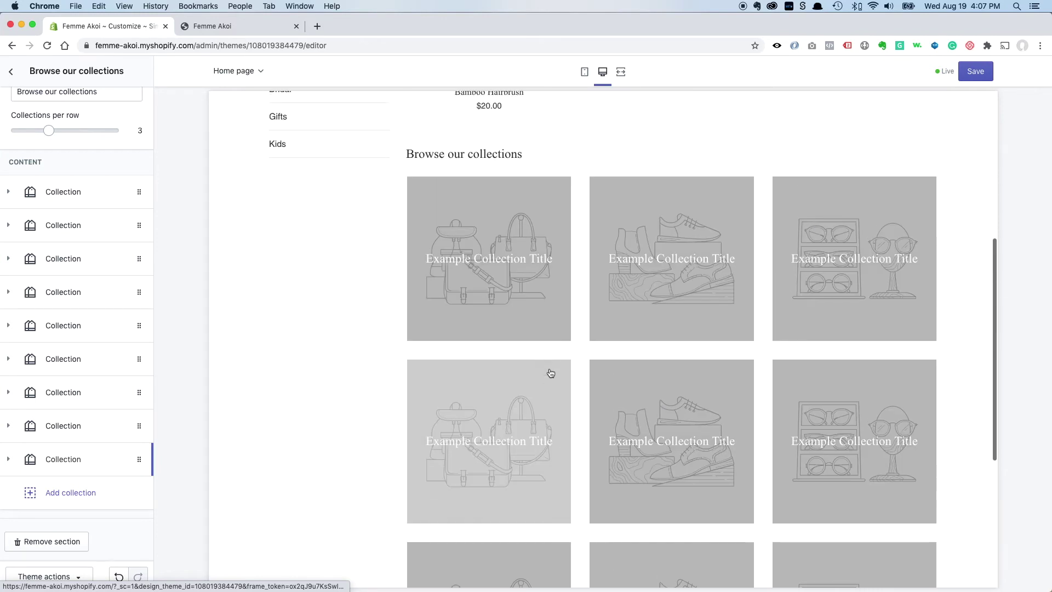
scroll(77, 201, "up", 1)
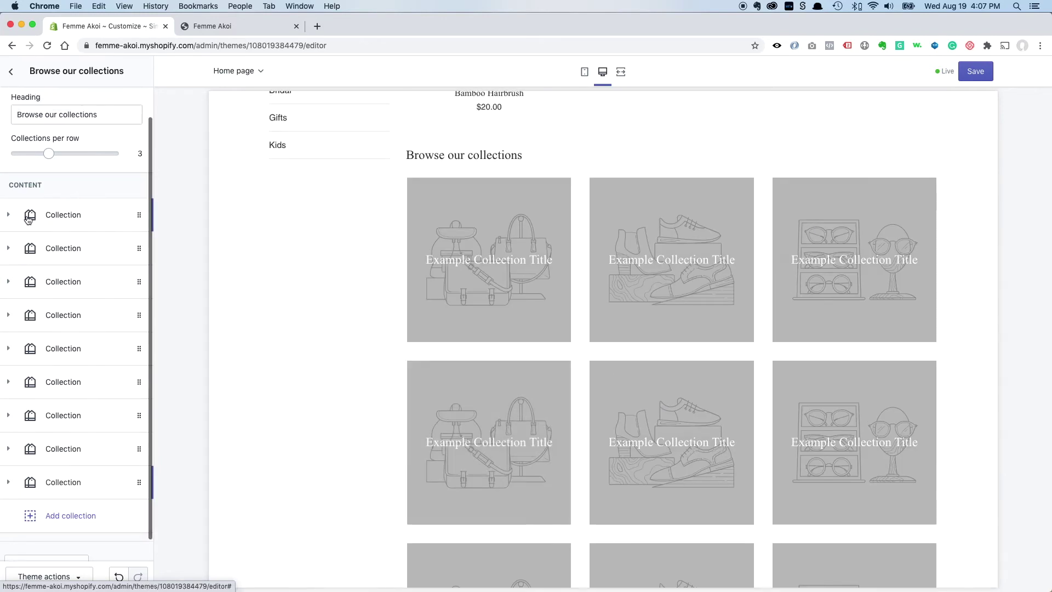
left_click(9, 216)
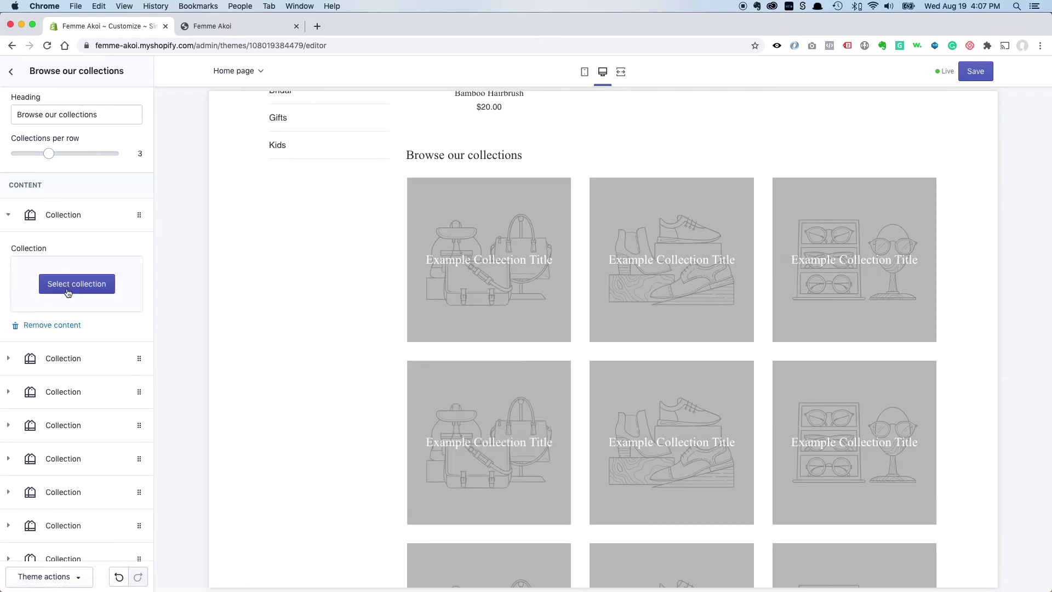
Step: Assign Jewelry, Bath and Bridal to the first three collection tiles
left_click(70, 284)
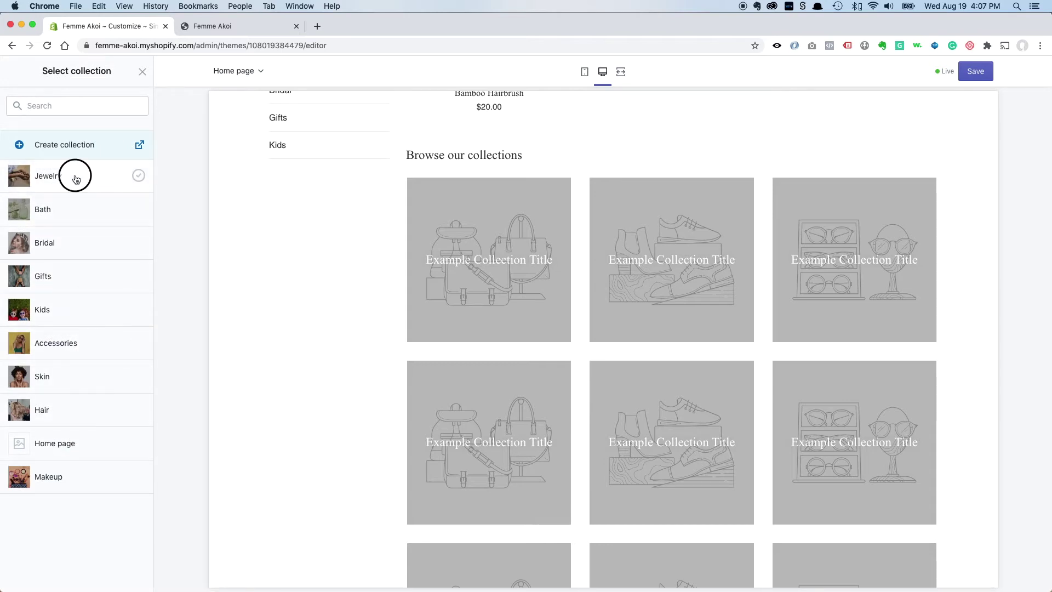
left_click(76, 178)
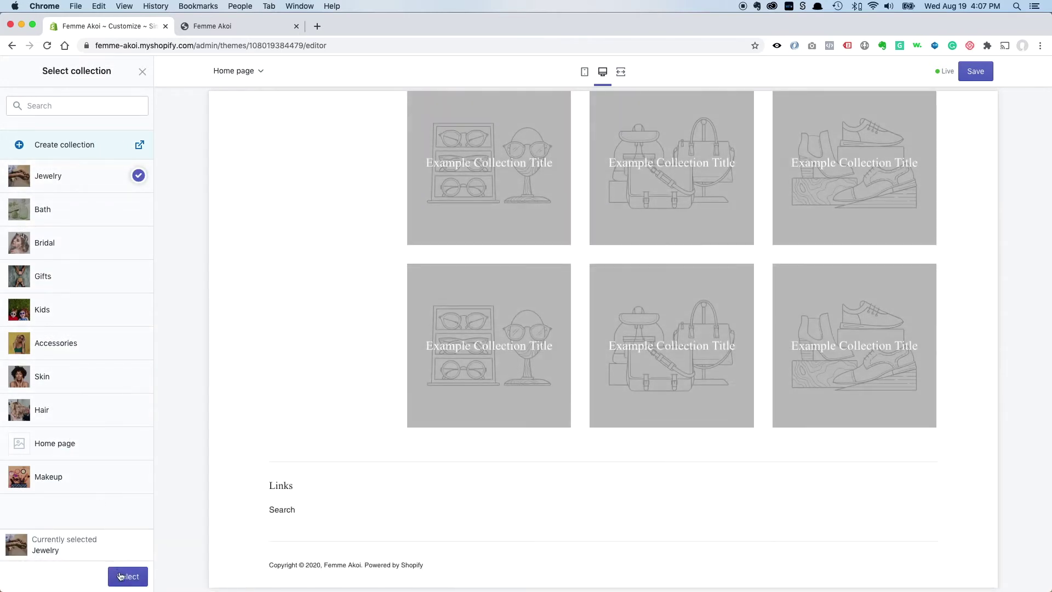
left_click(120, 576)
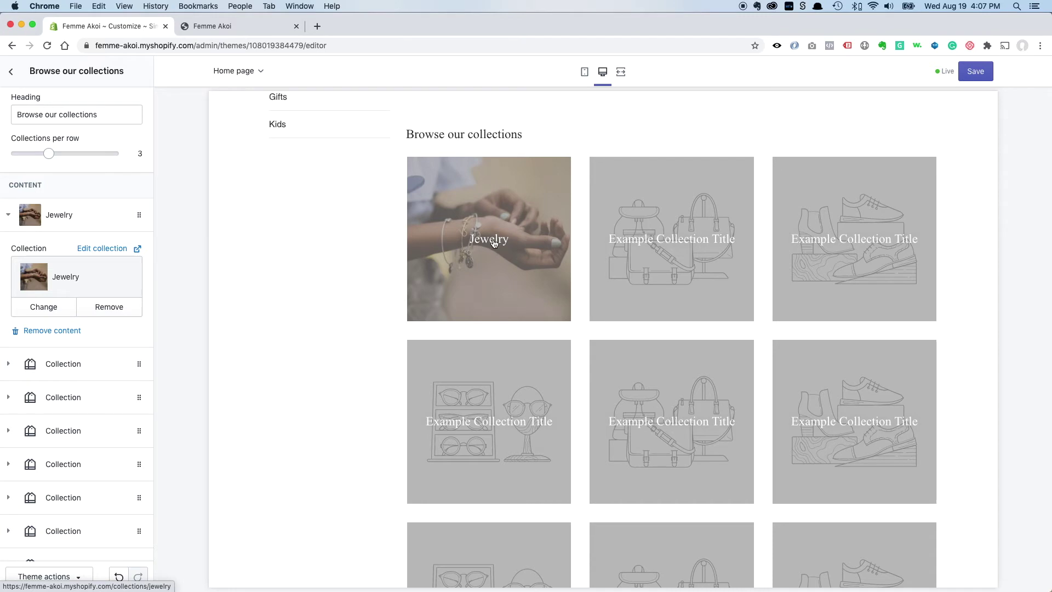
left_click(17, 364)
left_click(68, 325)
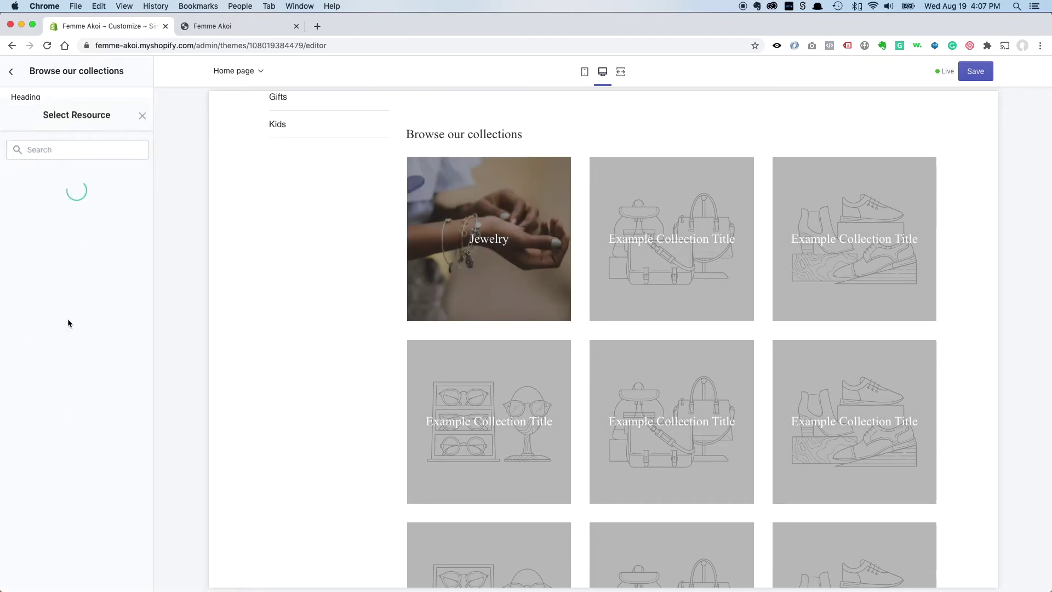
left_click(66, 220)
left_click(127, 575)
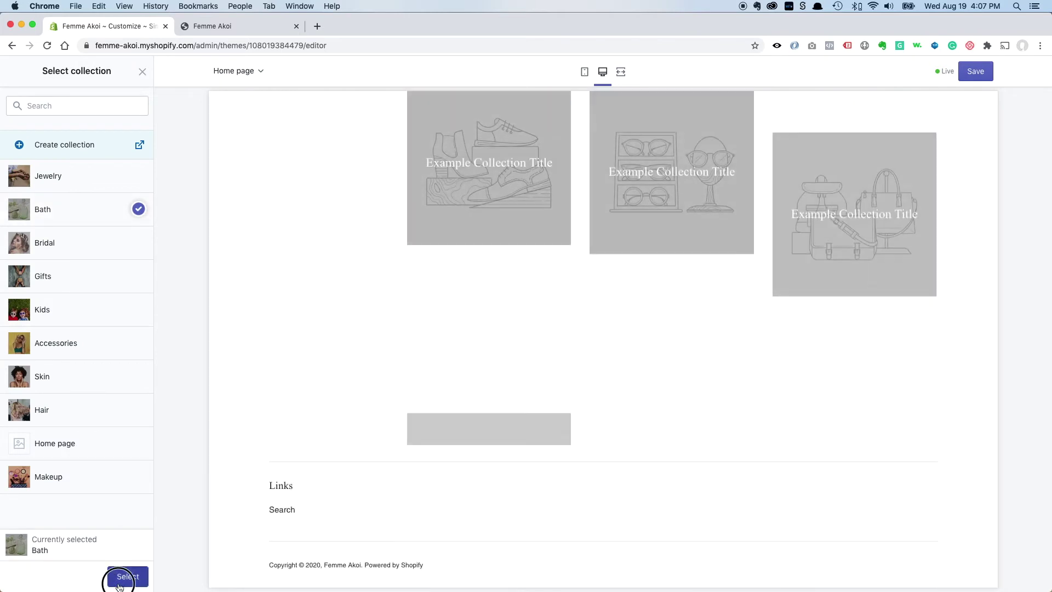
left_click(82, 398)
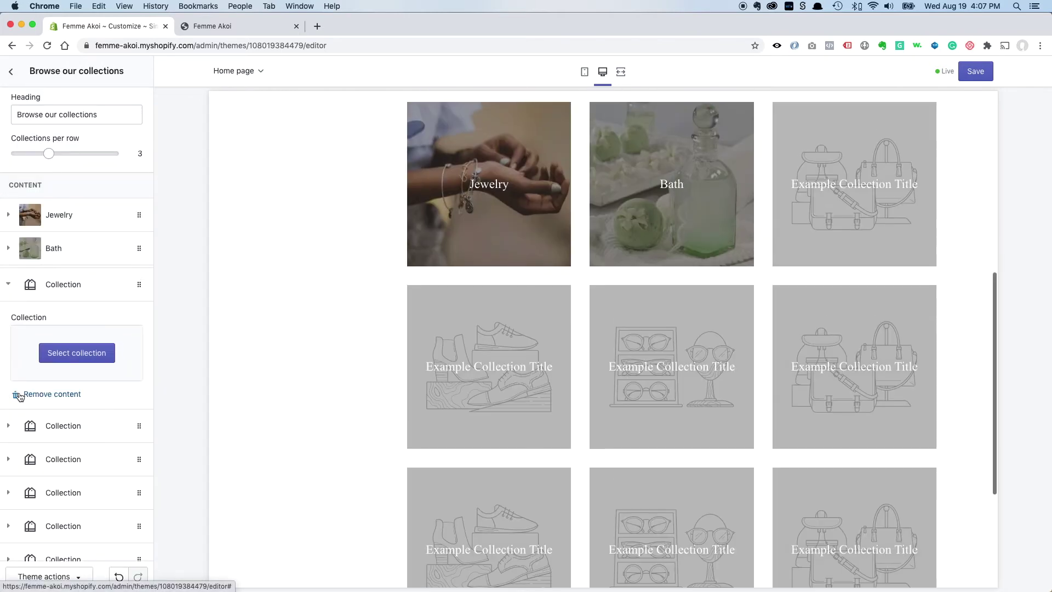
left_click(78, 353)
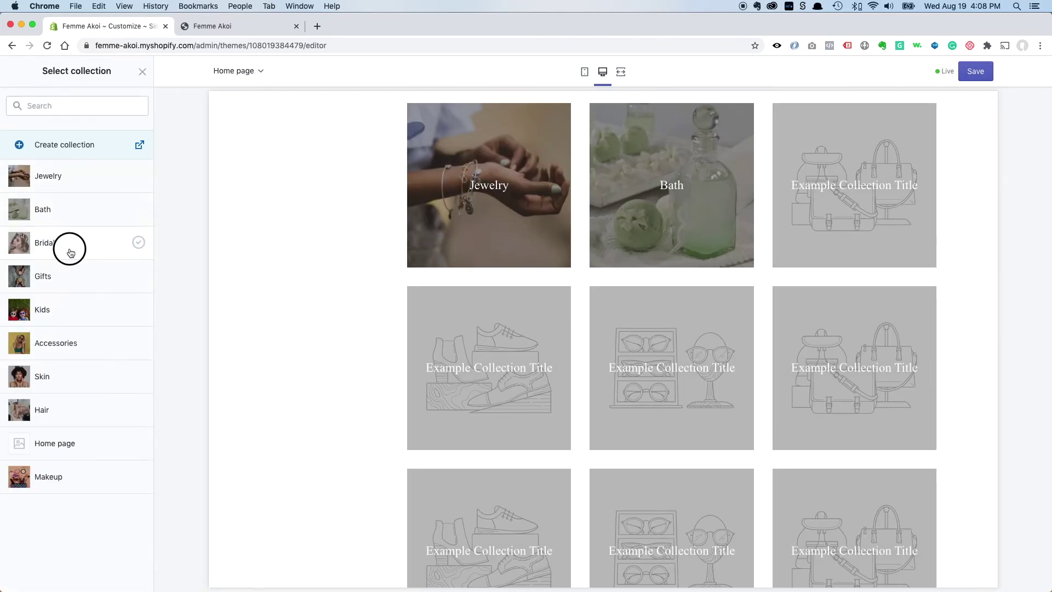
left_click(70, 253)
left_click(128, 575)
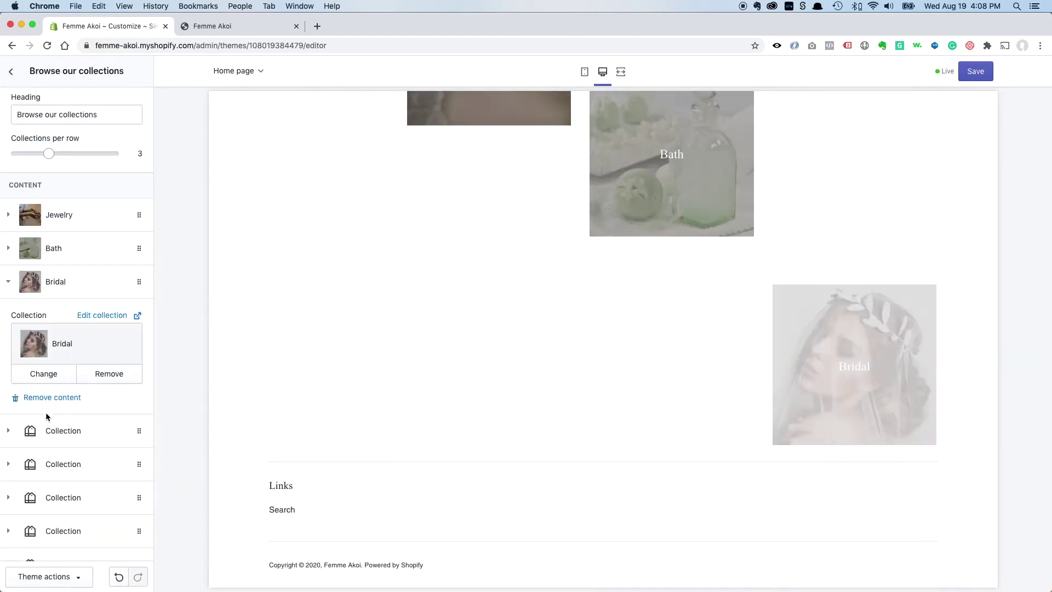
Step: Assign Gifts and Kids to the next two tiles, then drag Kids ahead of Gifts
left_click(11, 430)
left_click(77, 383)
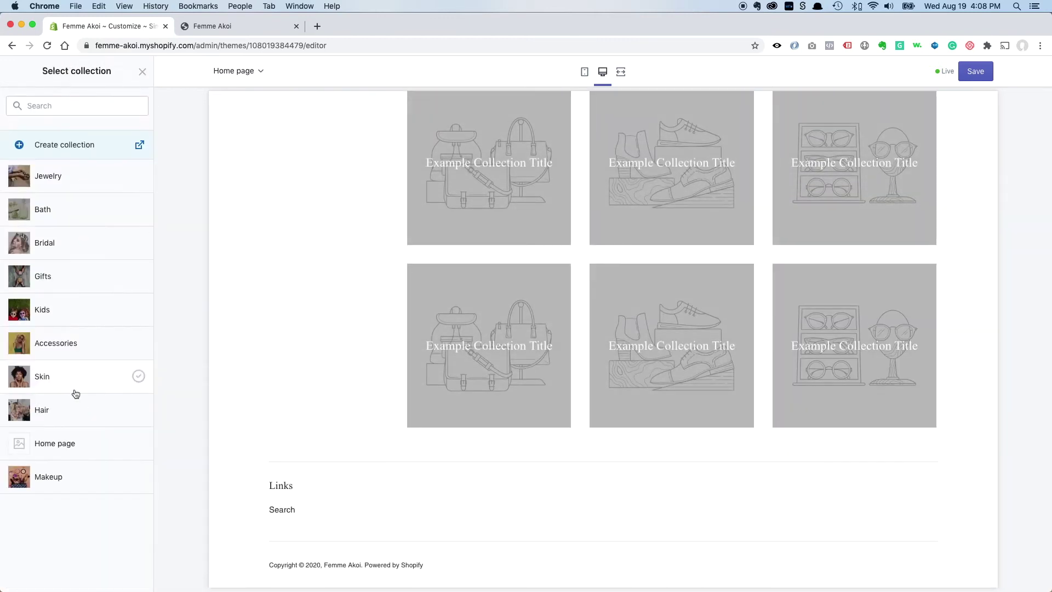
left_click(78, 278)
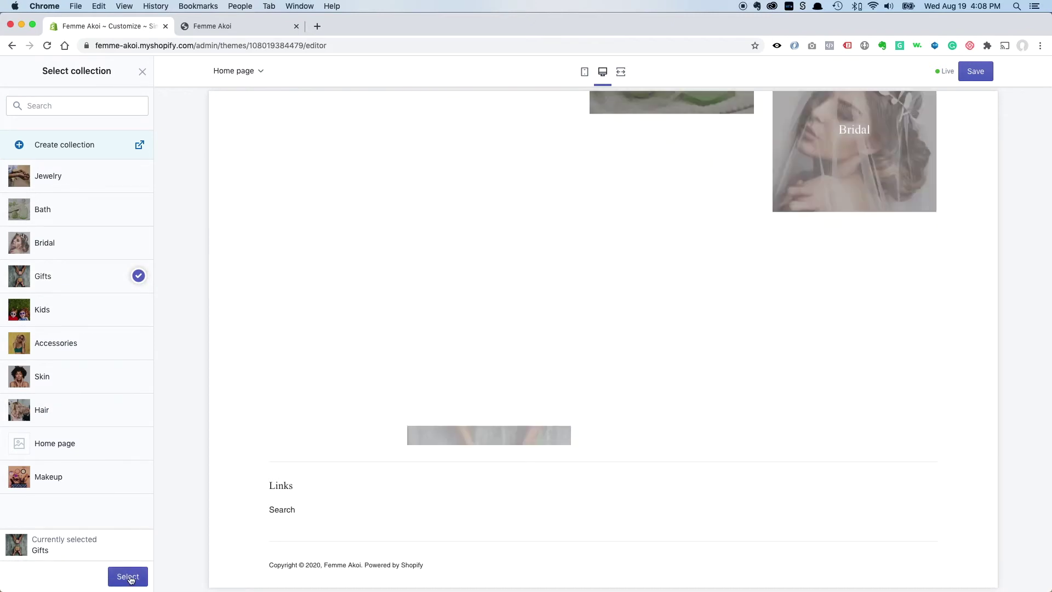
left_click(130, 575)
left_click(12, 464)
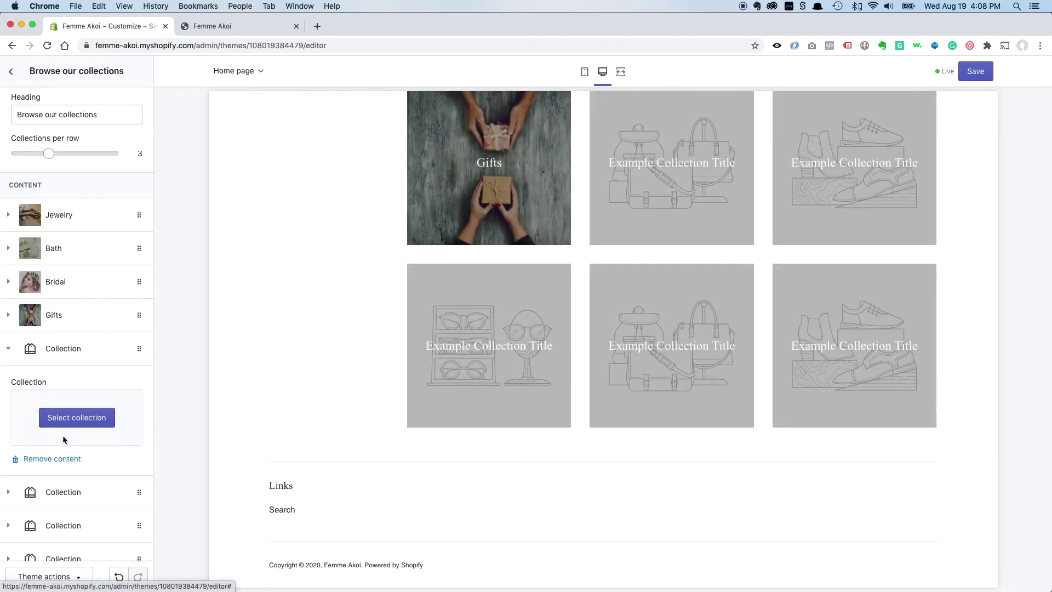
left_click(74, 422)
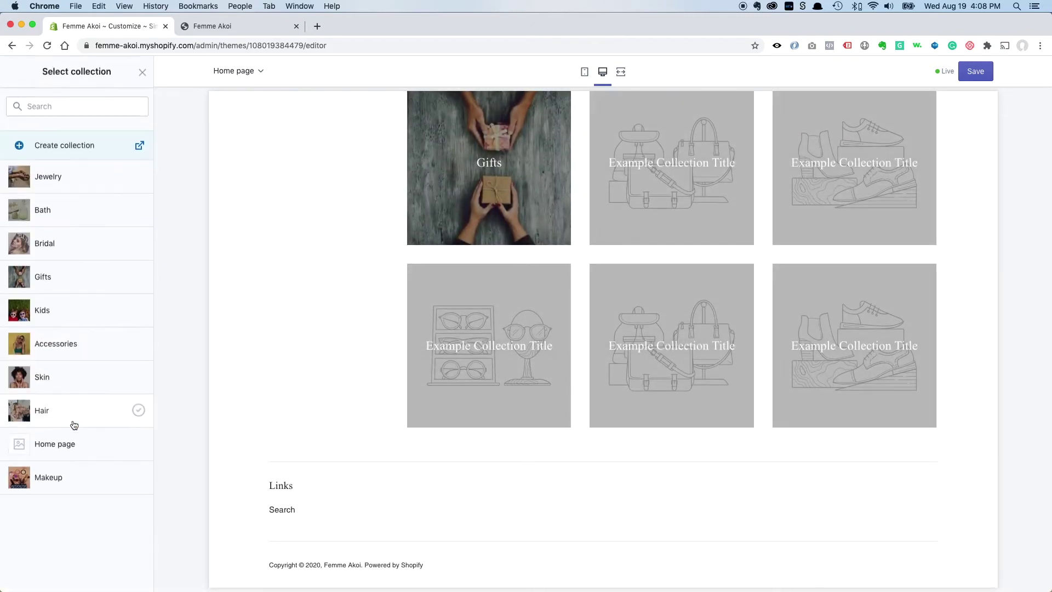
left_click(77, 309)
left_click(132, 575)
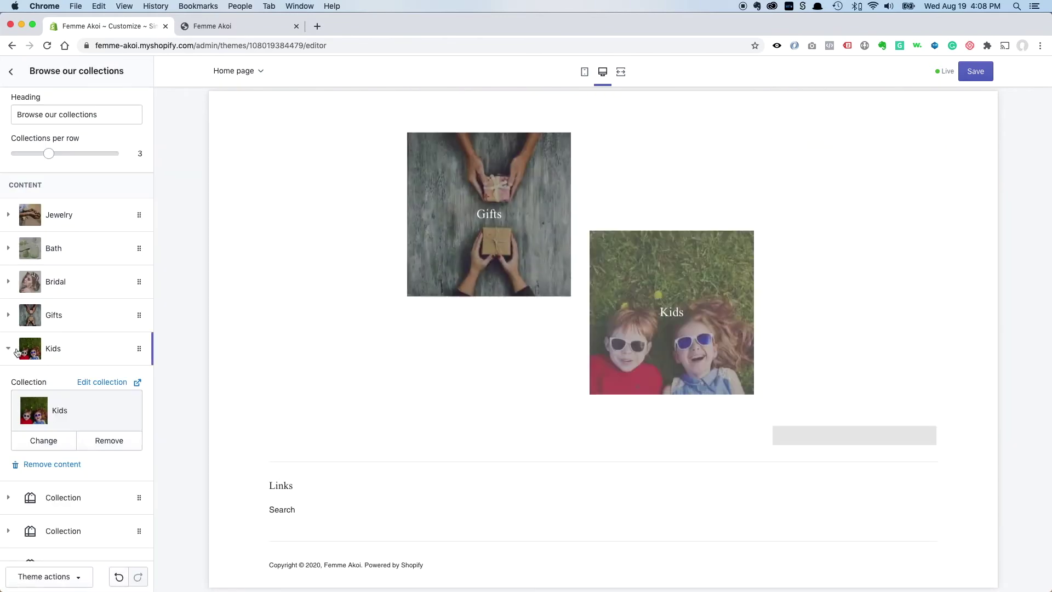
left_click(17, 353)
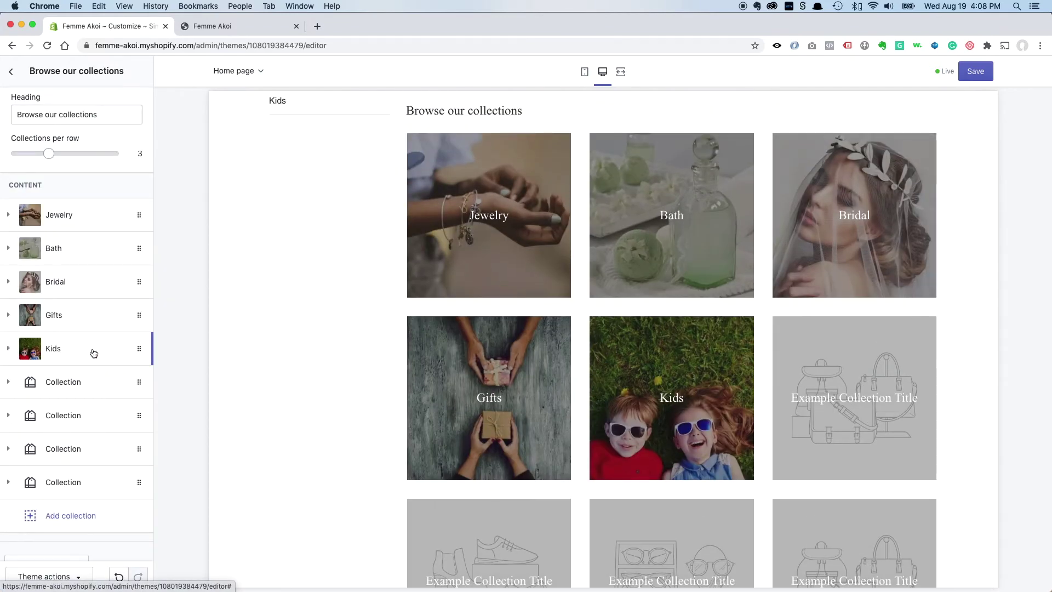
left_click_drag(138, 348, 139, 317)
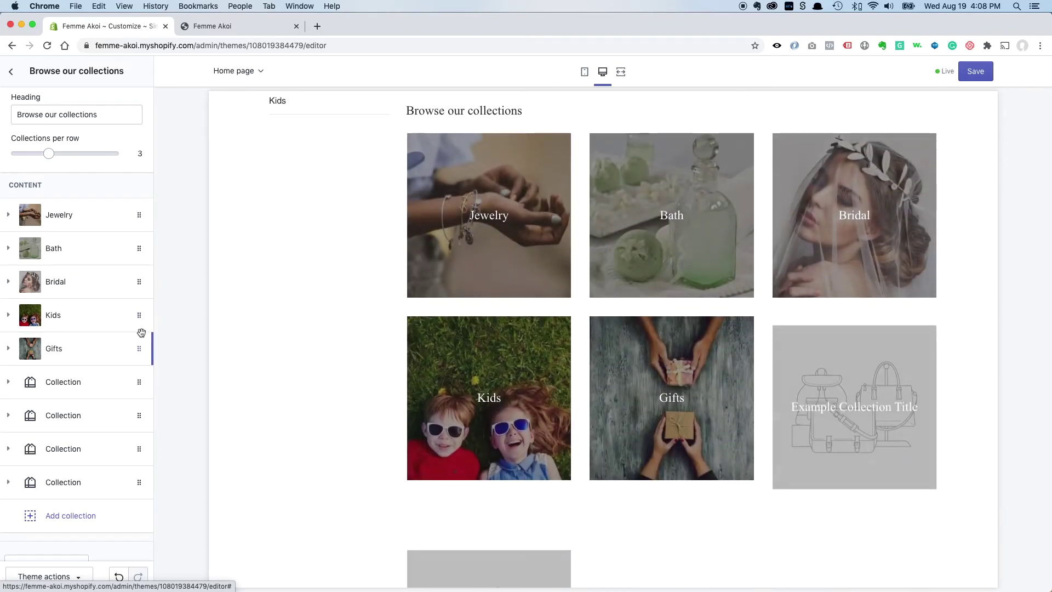
Step: Assign Accessories and Skin to the sixth and seventh collection tiles
left_click(14, 383)
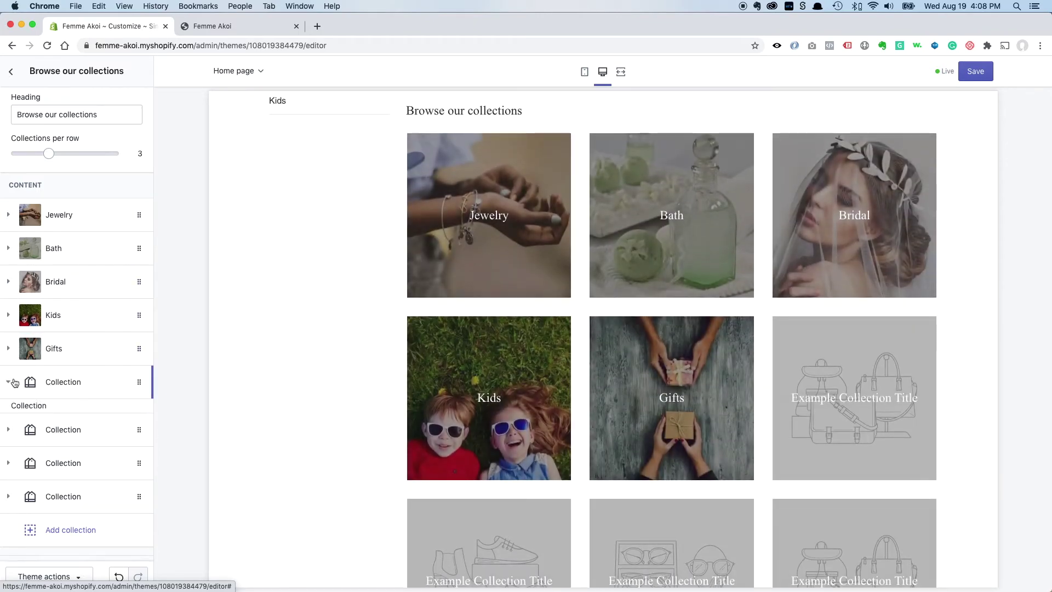
left_click(61, 453)
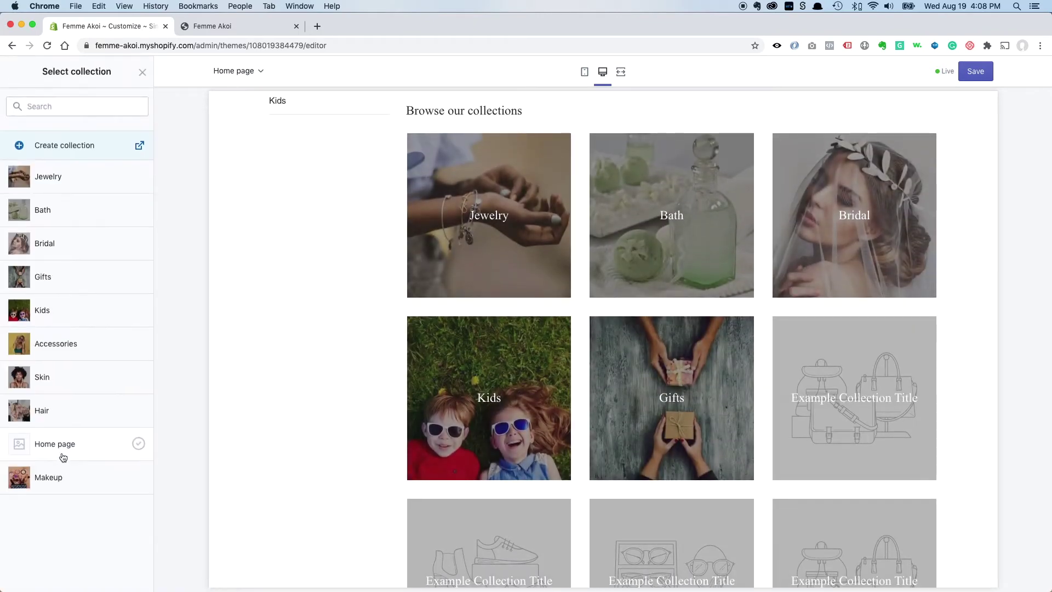
left_click(74, 351)
left_click(129, 576)
left_click(11, 384)
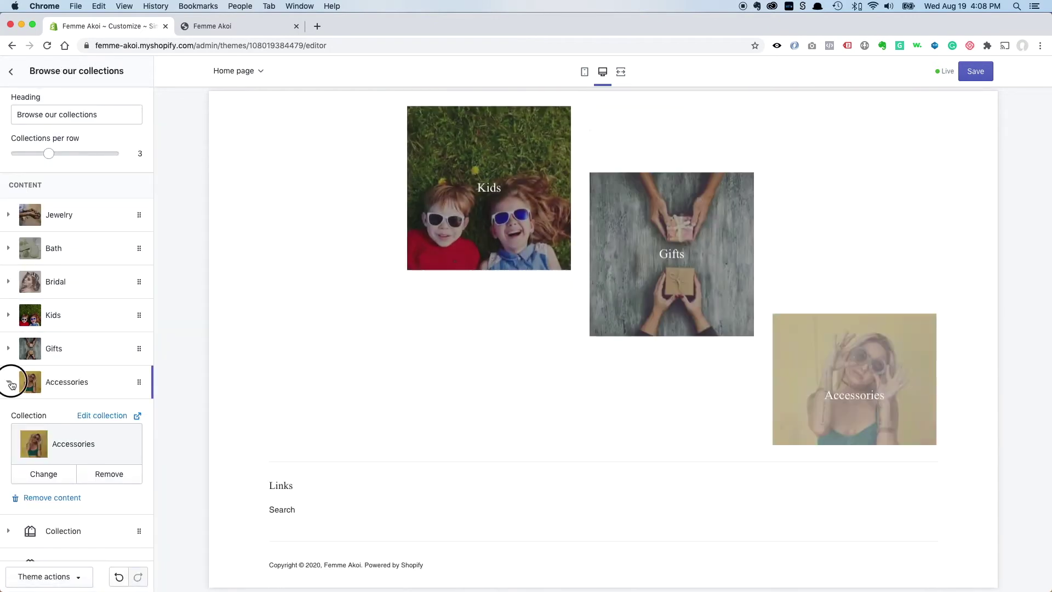
left_click(11, 416)
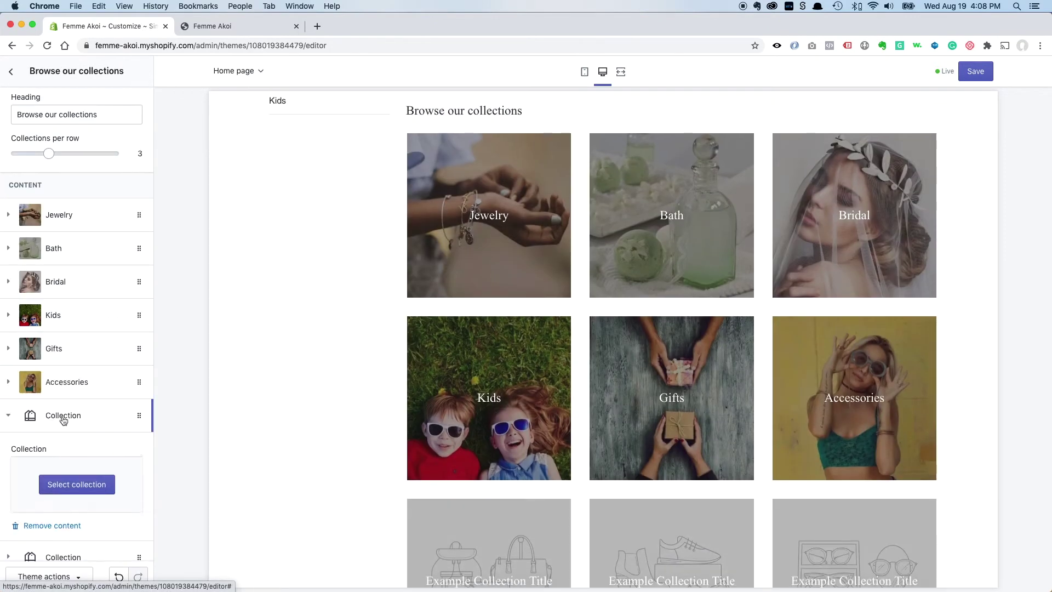
left_click(81, 485)
left_click(77, 376)
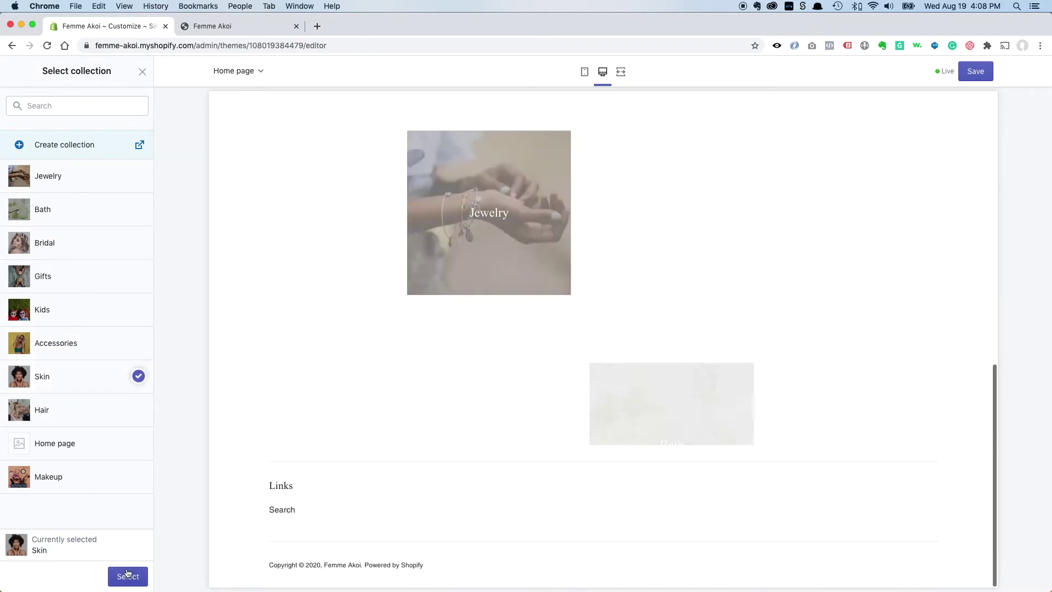
left_click(126, 576)
left_click(75, 422)
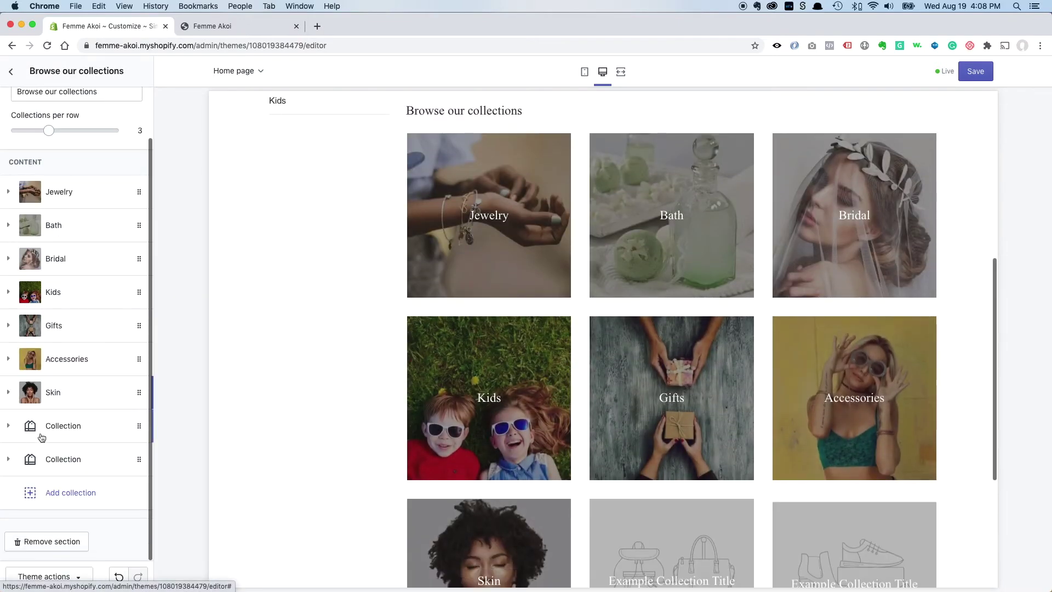
Step: Assign Hair and Makeup to the eighth and ninth collection tiles
left_click(11, 425)
left_click(77, 493)
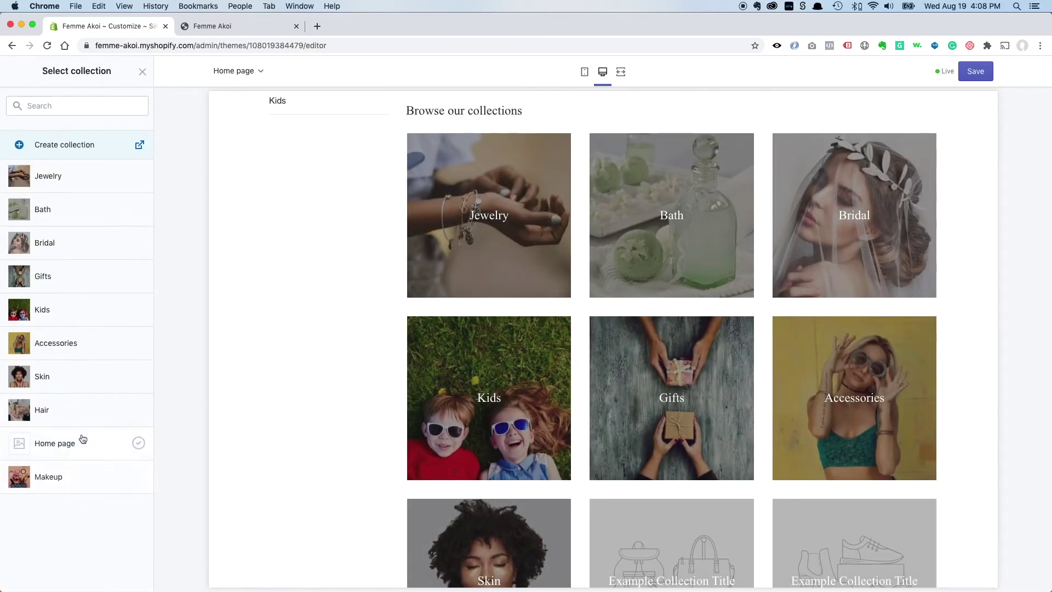
left_click(75, 415)
left_click(127, 575)
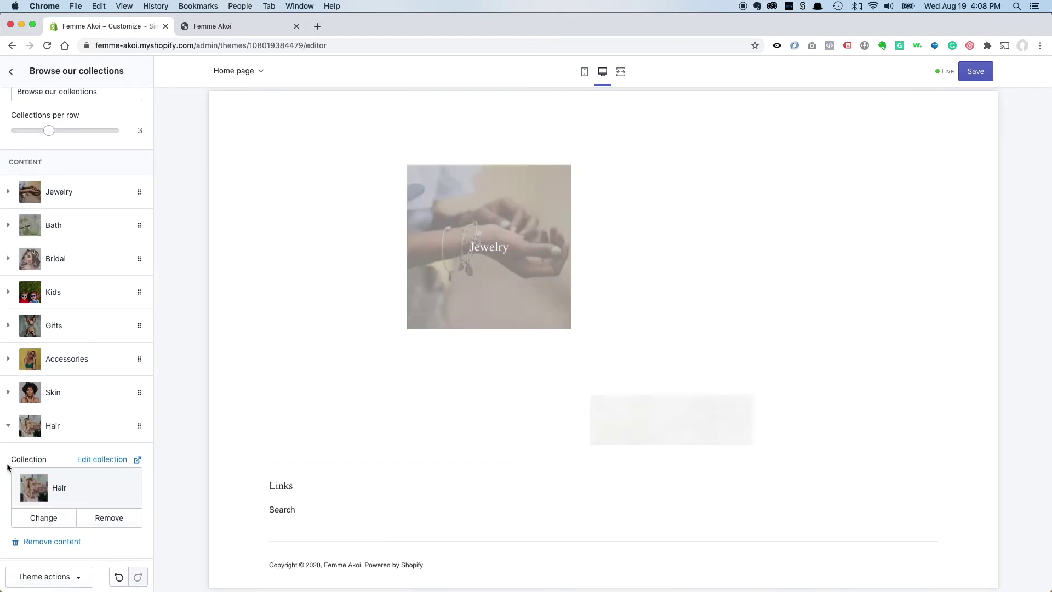
left_click(30, 505)
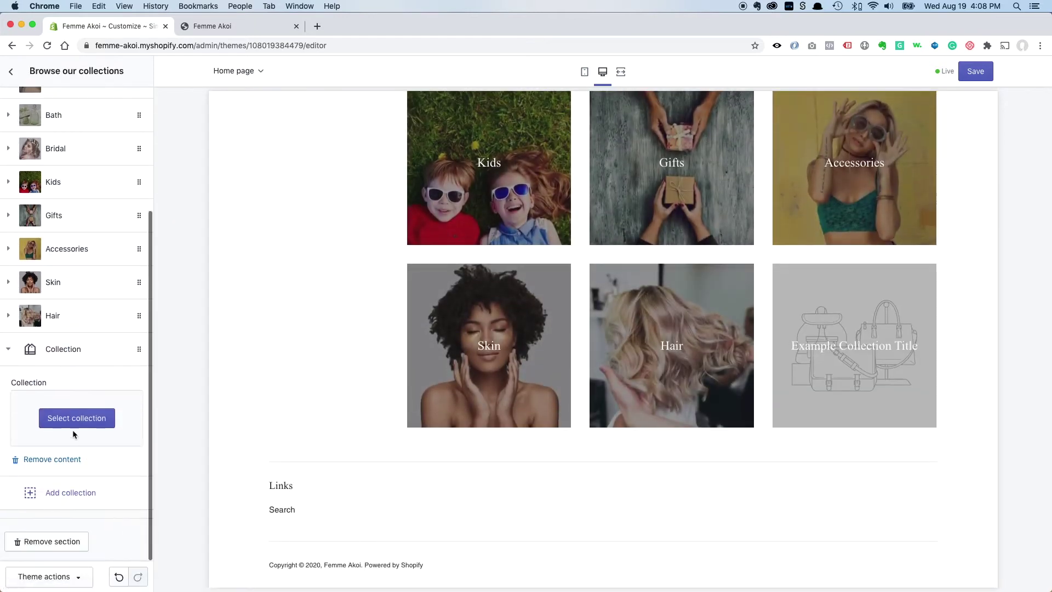
left_click(73, 421)
left_click(71, 475)
left_click(127, 575)
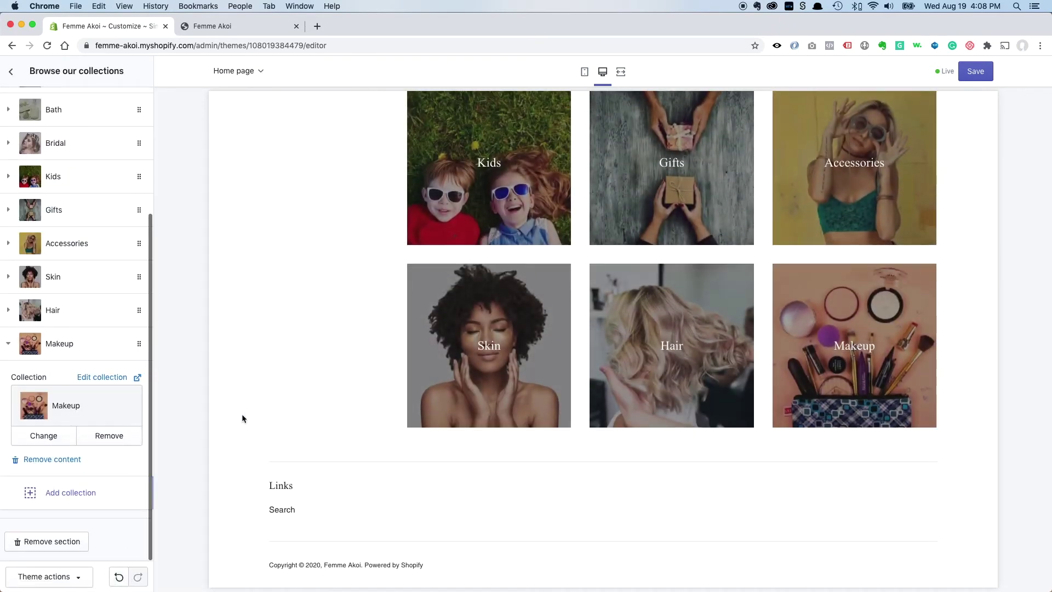
scroll(366, 307, "up", 7)
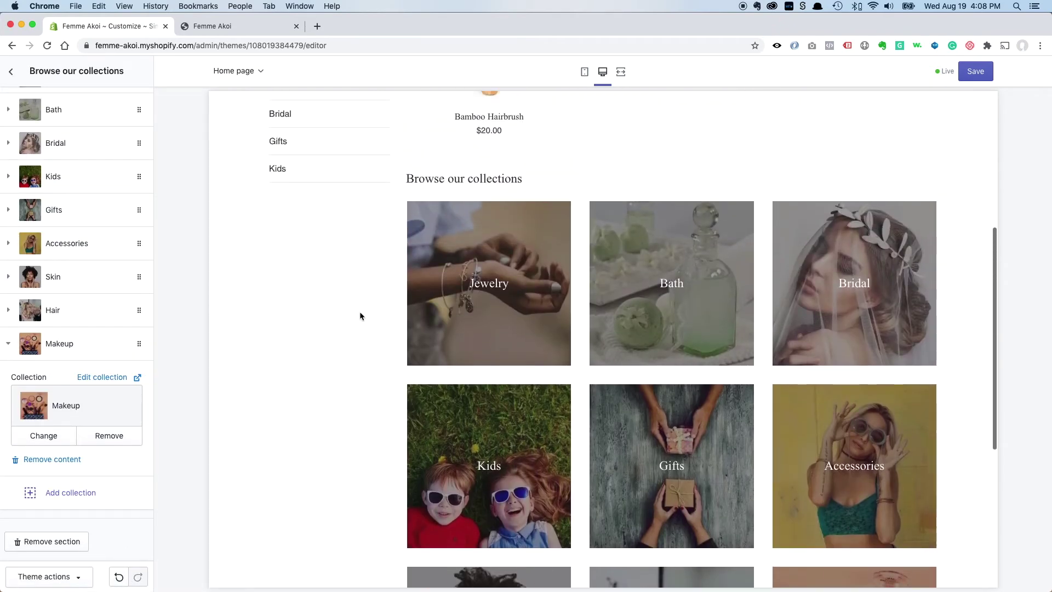
Step: Save the theme changes, try 4 collections per row, then set it back to 3
scroll(488, 271, "up", 2)
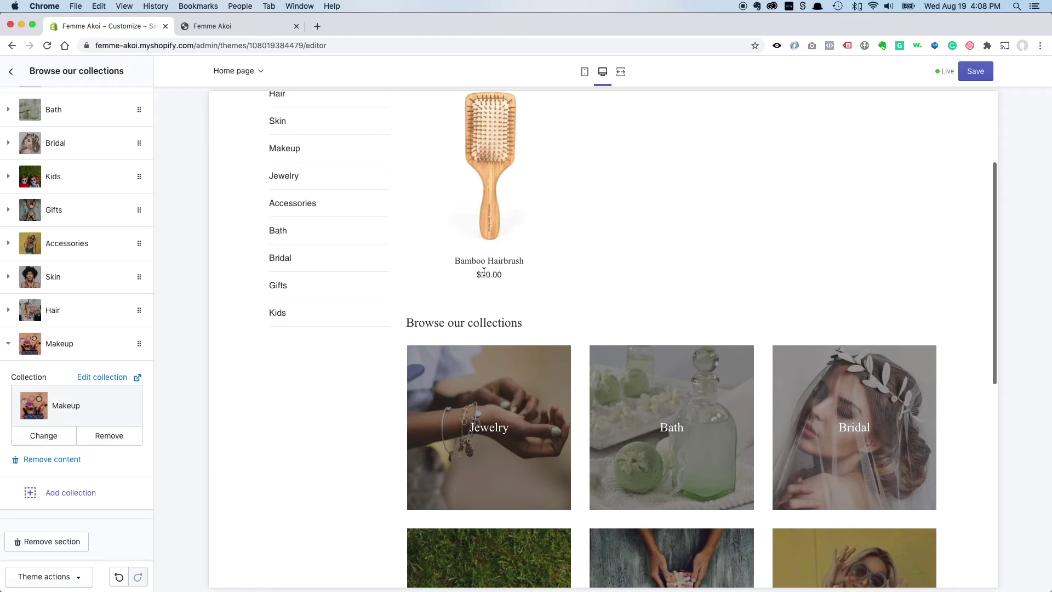
left_click(976, 72)
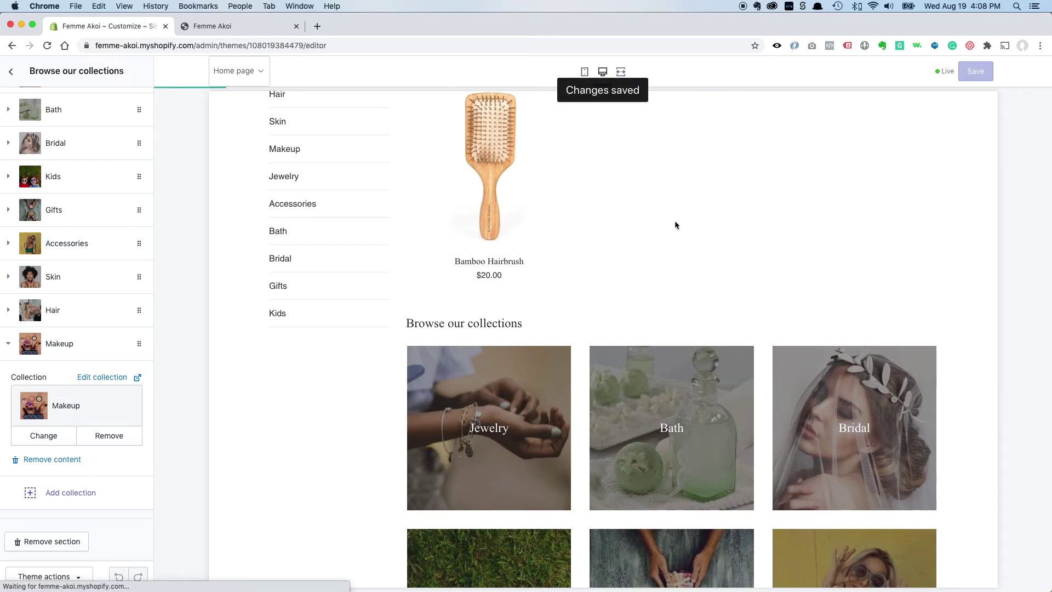
scroll(427, 300, "up", 4)
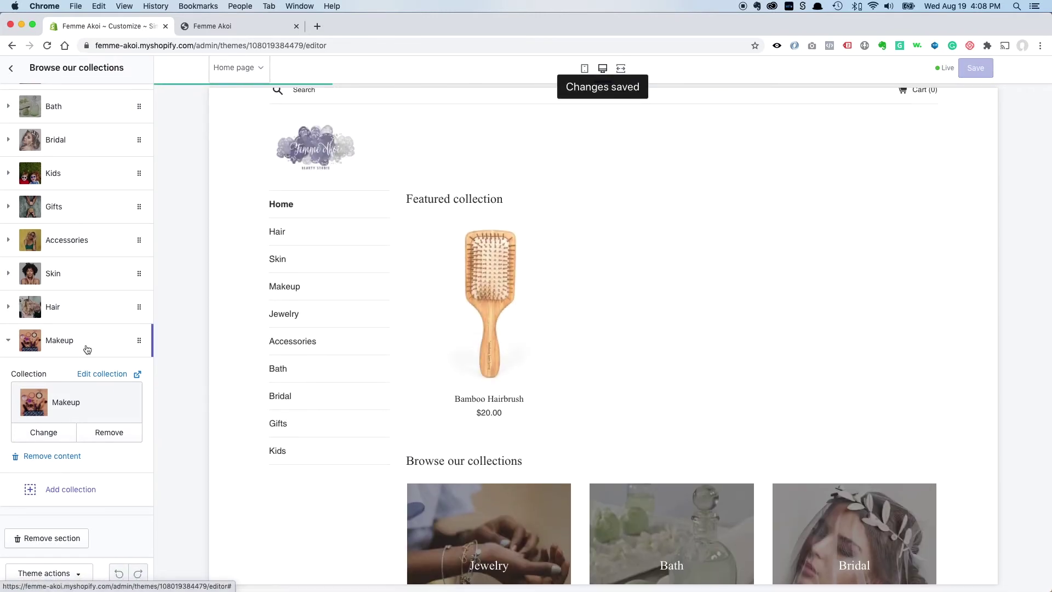
scroll(293, 265, "up", 10)
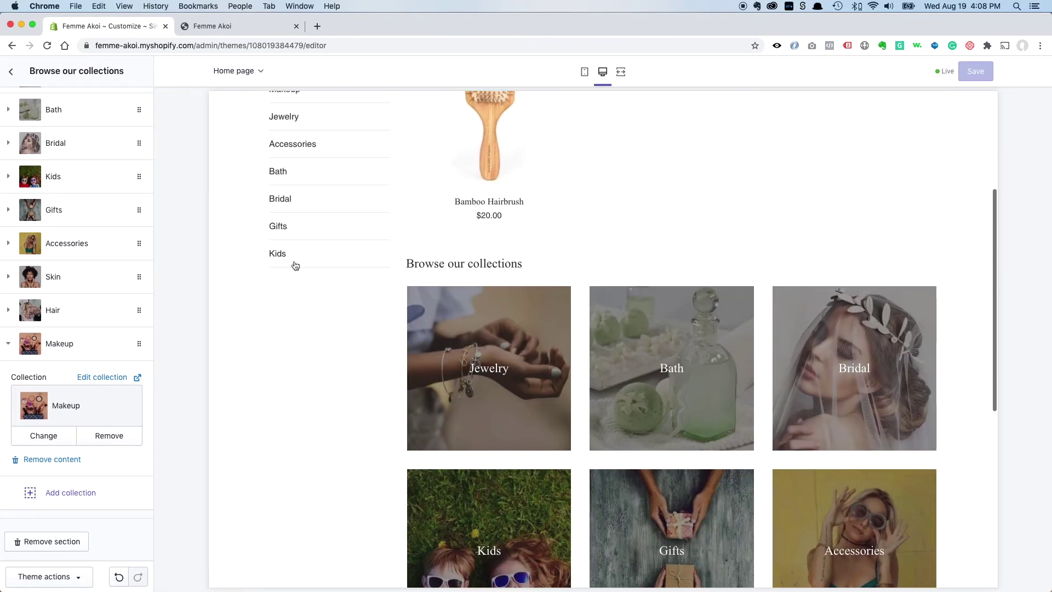
scroll(34, 99, "up", 4)
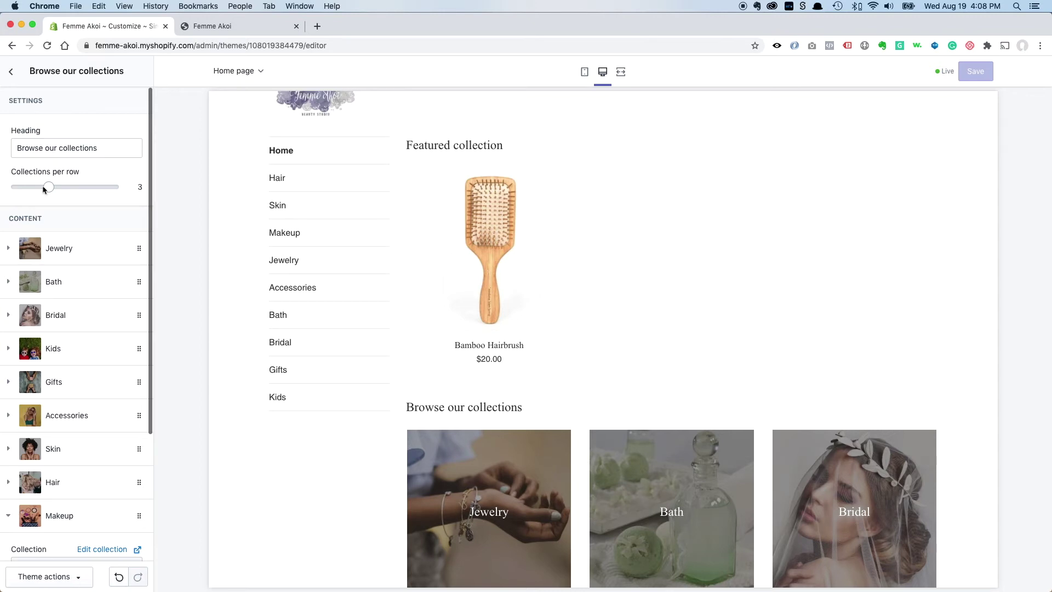
left_click_drag(49, 187, 68, 191)
scroll(301, 380, "down", 10)
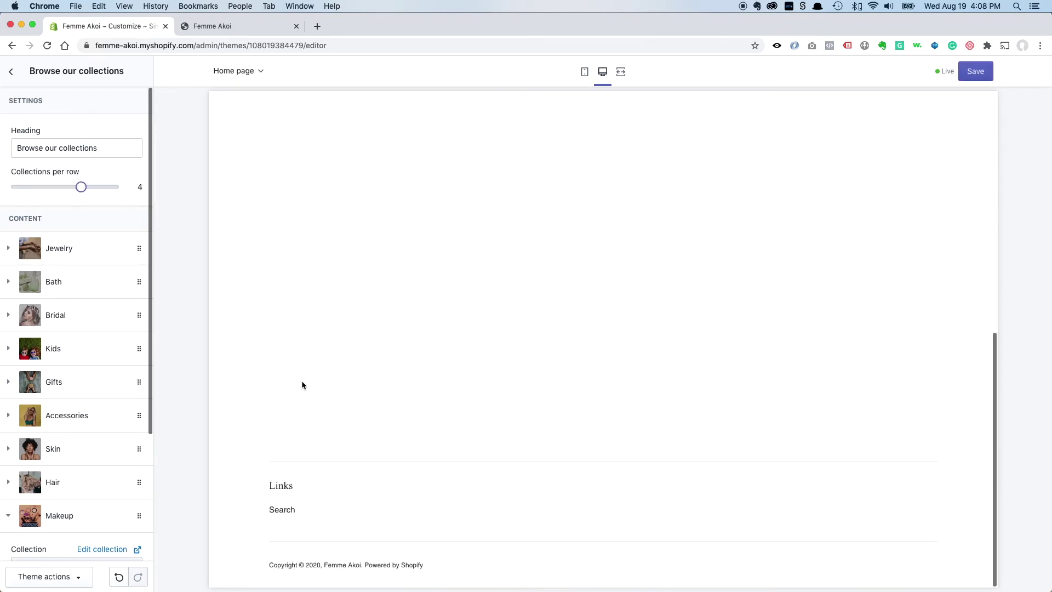
scroll(603, 329, "up", 3)
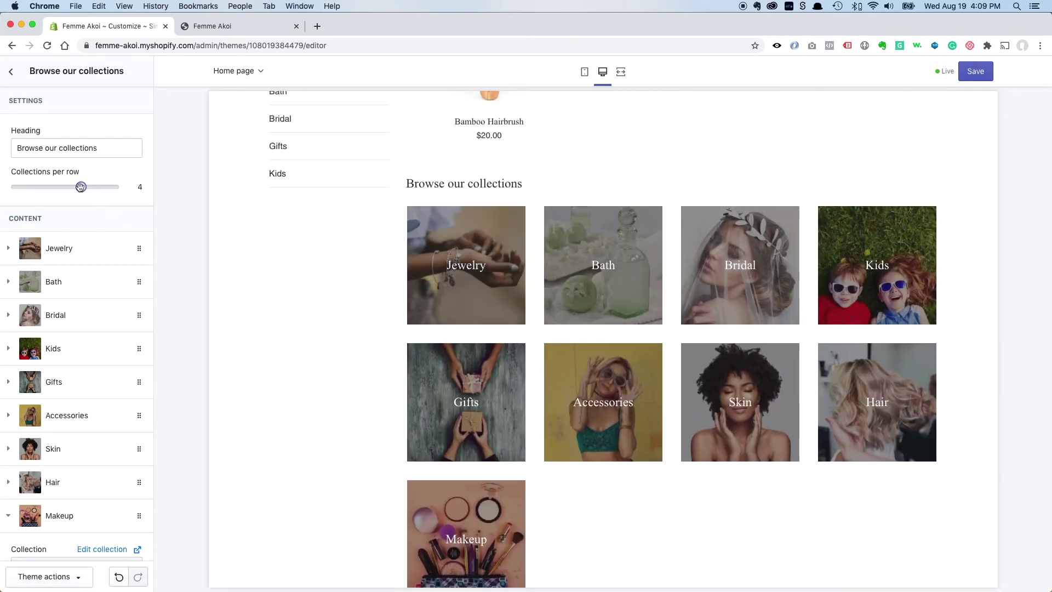
left_click_drag(81, 187, 62, 188)
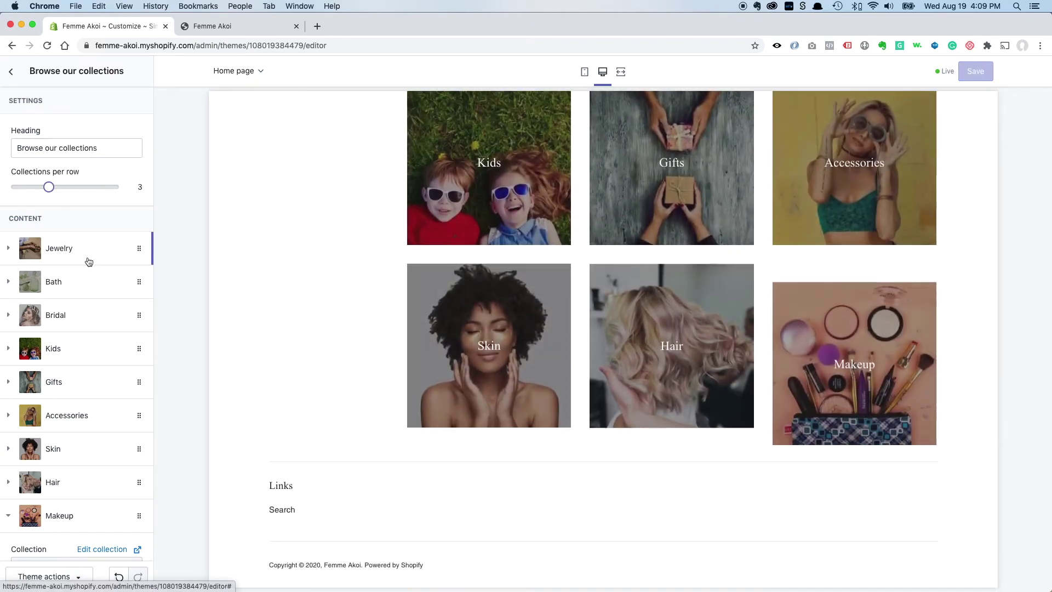
scroll(81, 225, "down", 5)
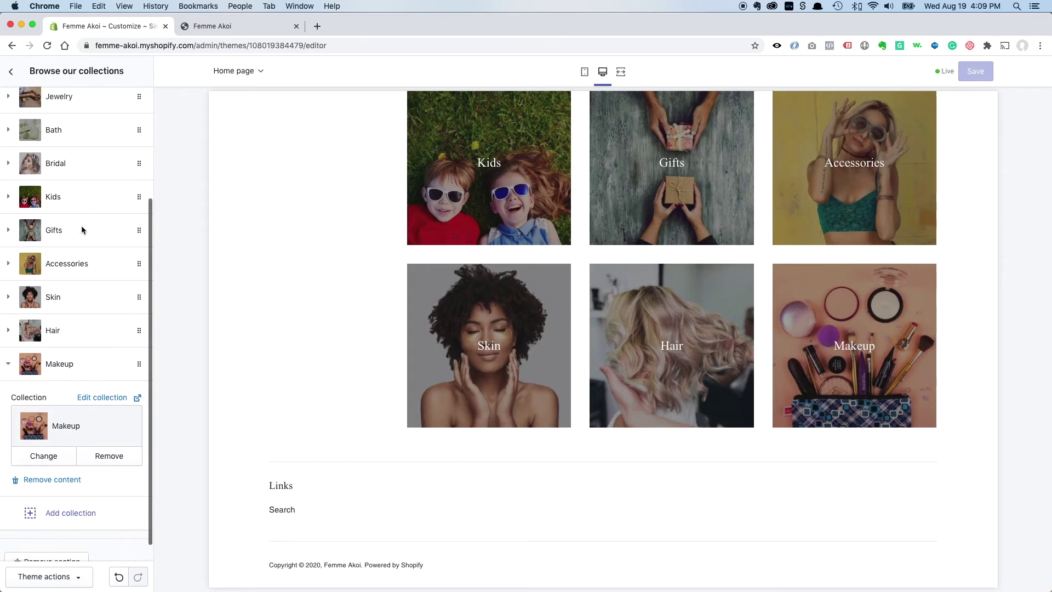
scroll(81, 225, "up", 5)
Step: Open the Footer section and check that its Links block uses the Footer menu
left_click(11, 71)
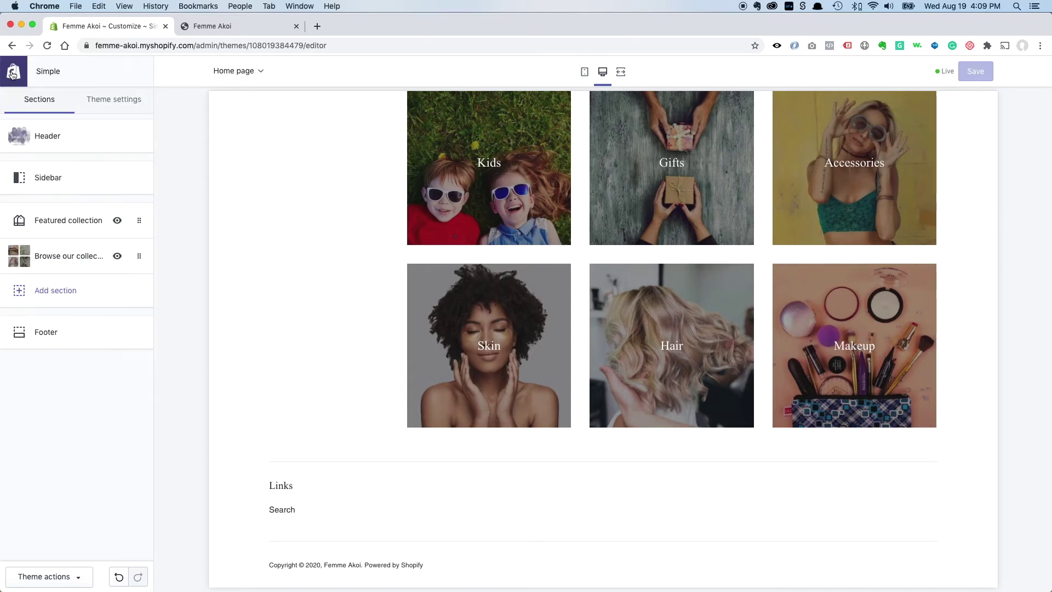
scroll(380, 223, "up", 8)
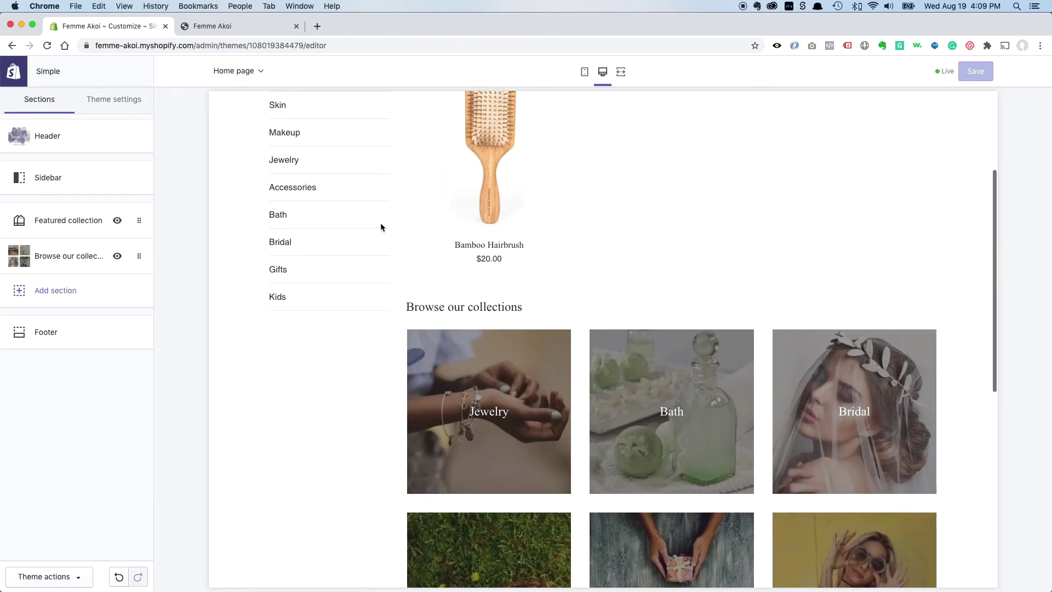
scroll(380, 223, "down", 6)
scroll(381, 228, "down", 3)
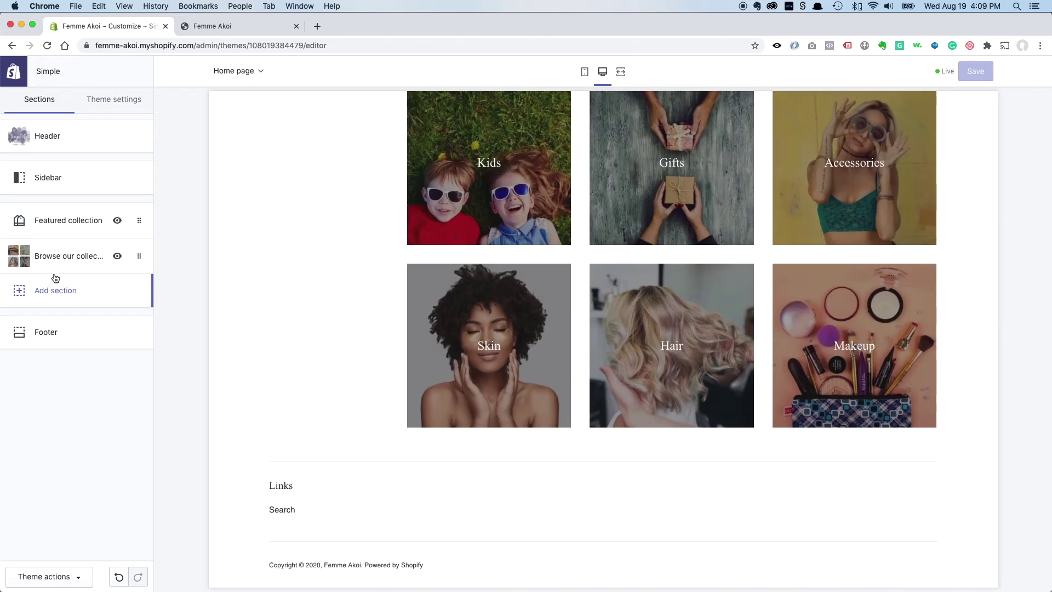
left_click(74, 336)
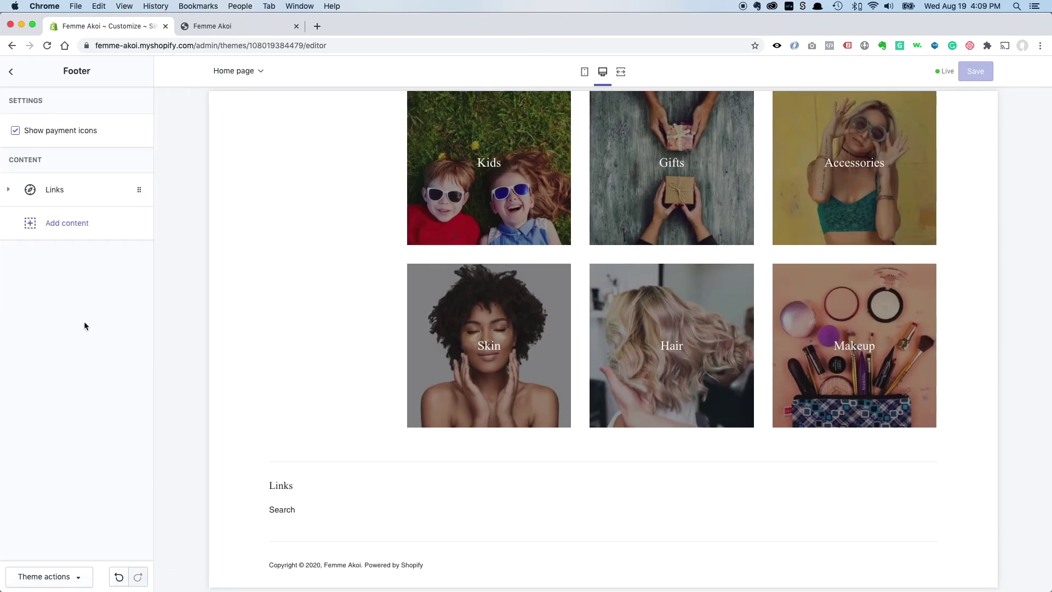
left_click(12, 192)
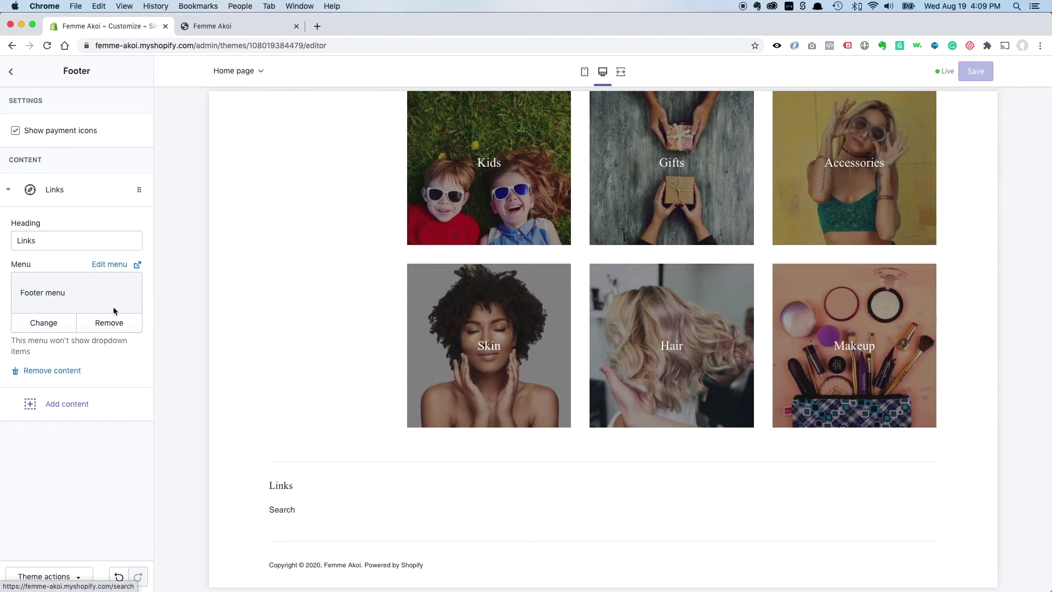
left_click(10, 190)
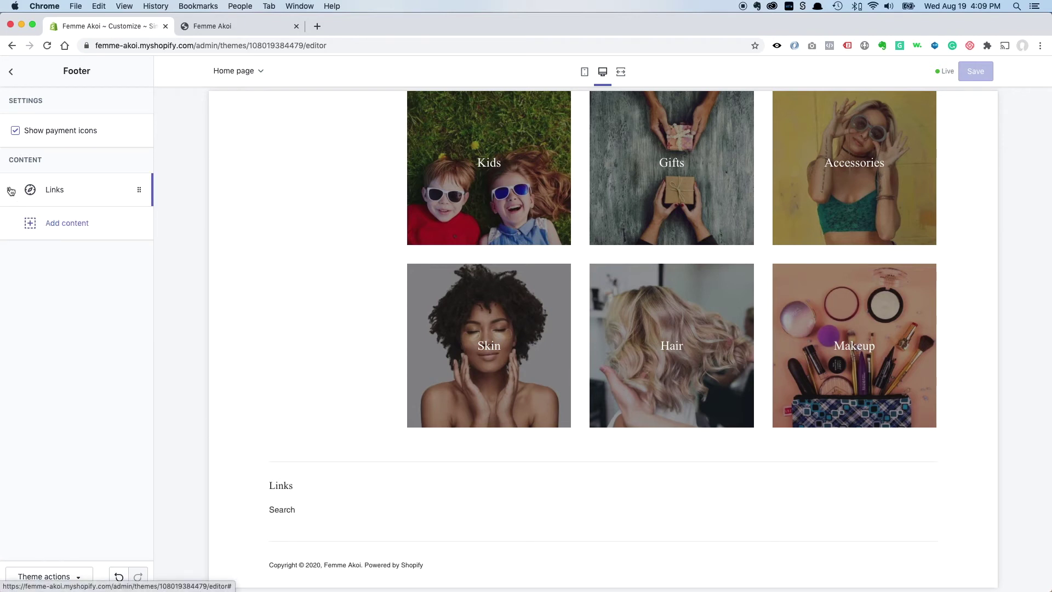
left_click(33, 227)
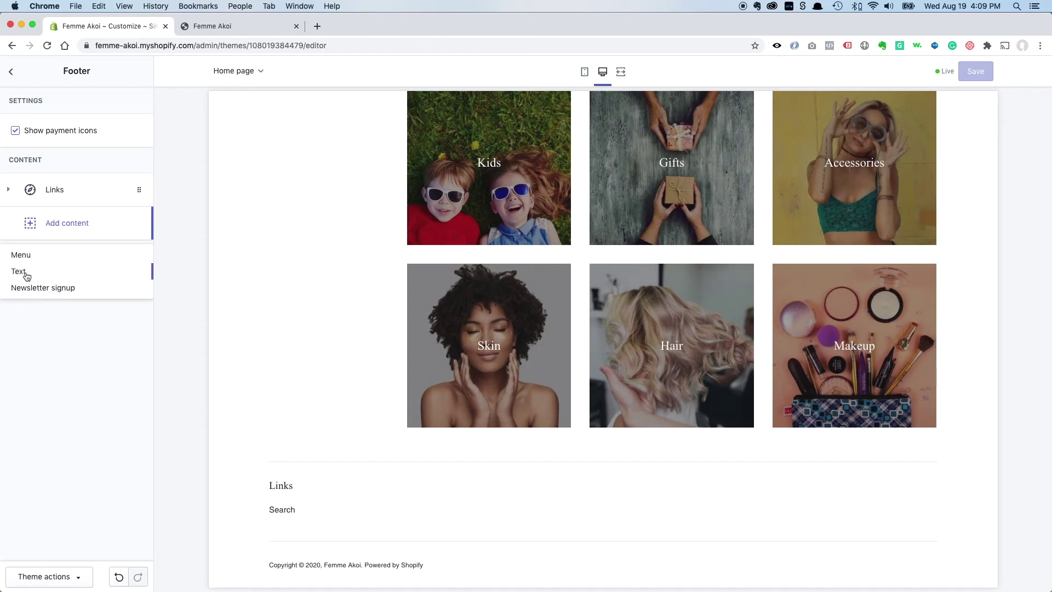
Step: Add a text block to the footer and rename its heading to About Us
left_click(44, 275)
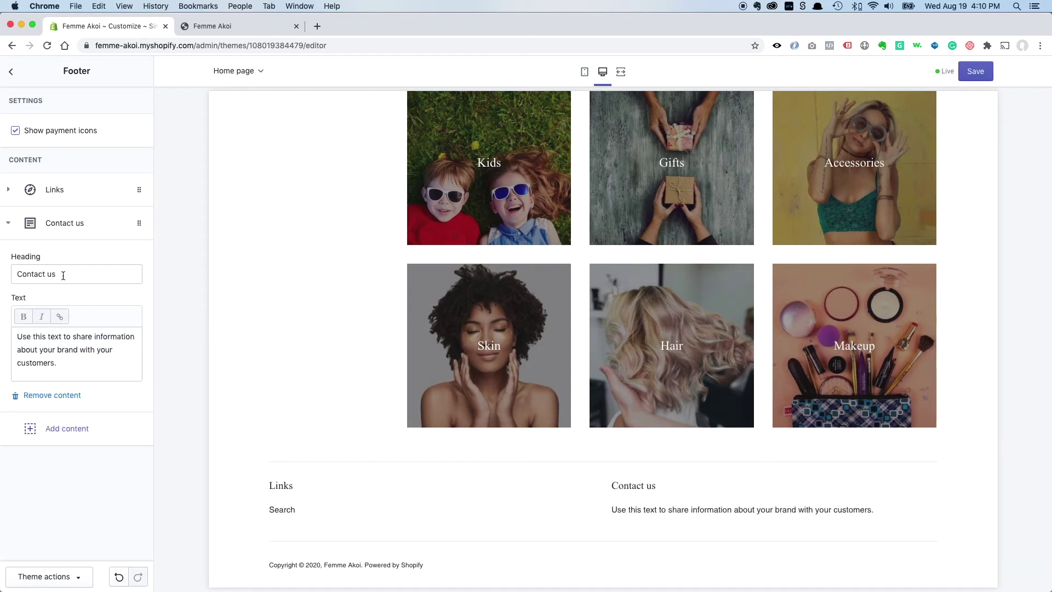
left_click_drag(65, 275, 7, 280)
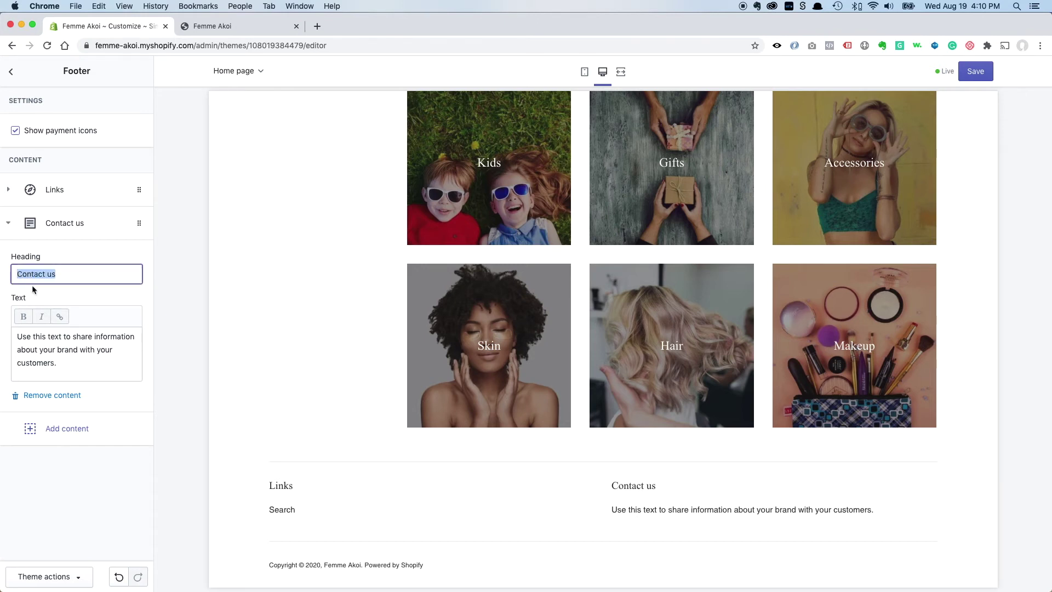
type("About Us")
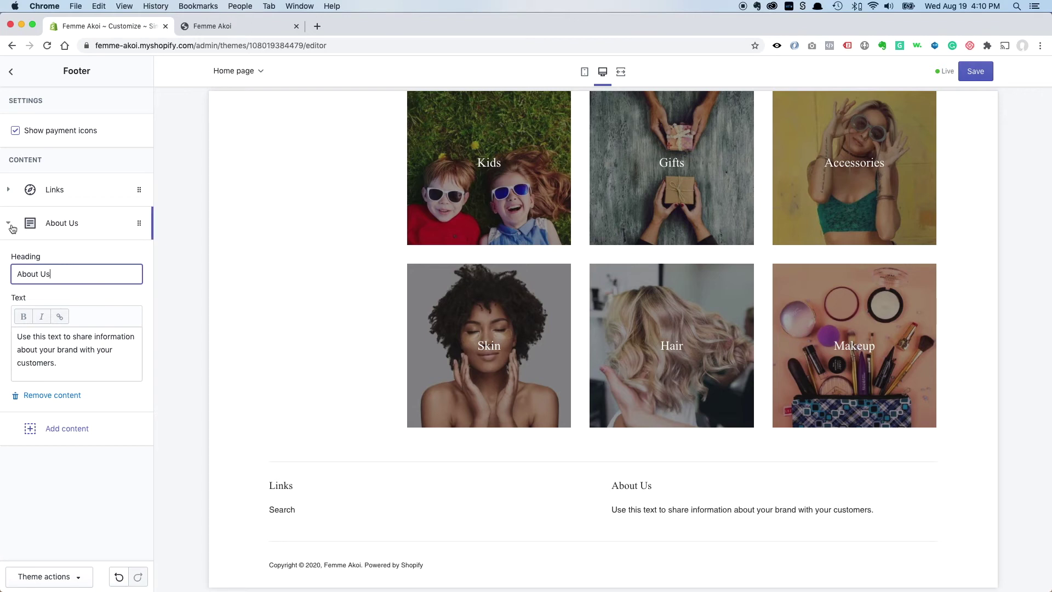
Step: Add a Newsletter signup block to the footer and delete the About Us block
left_click(59, 433)
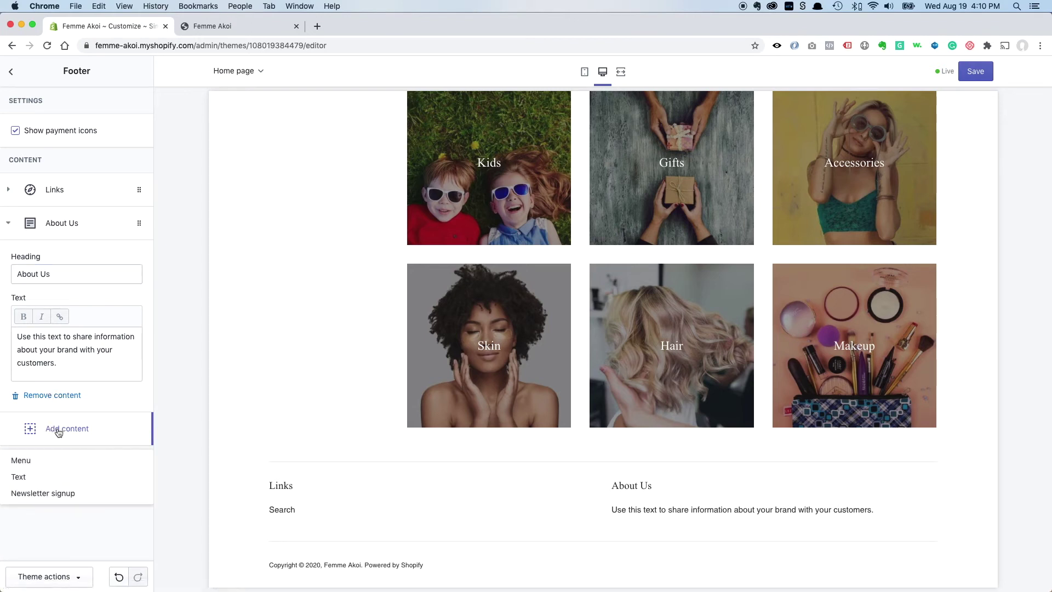
left_click(50, 495)
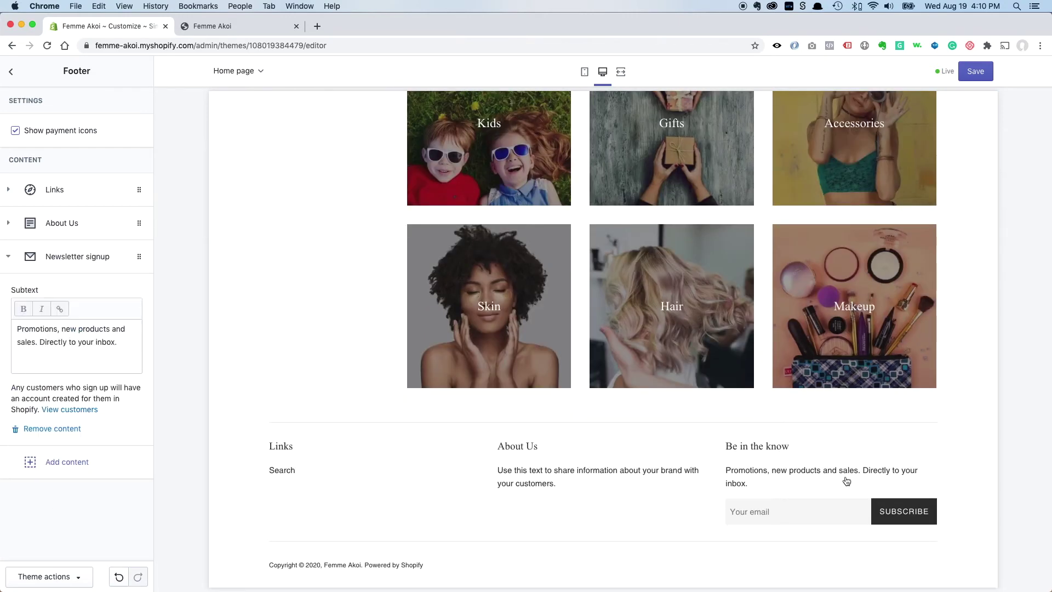
left_click(45, 267)
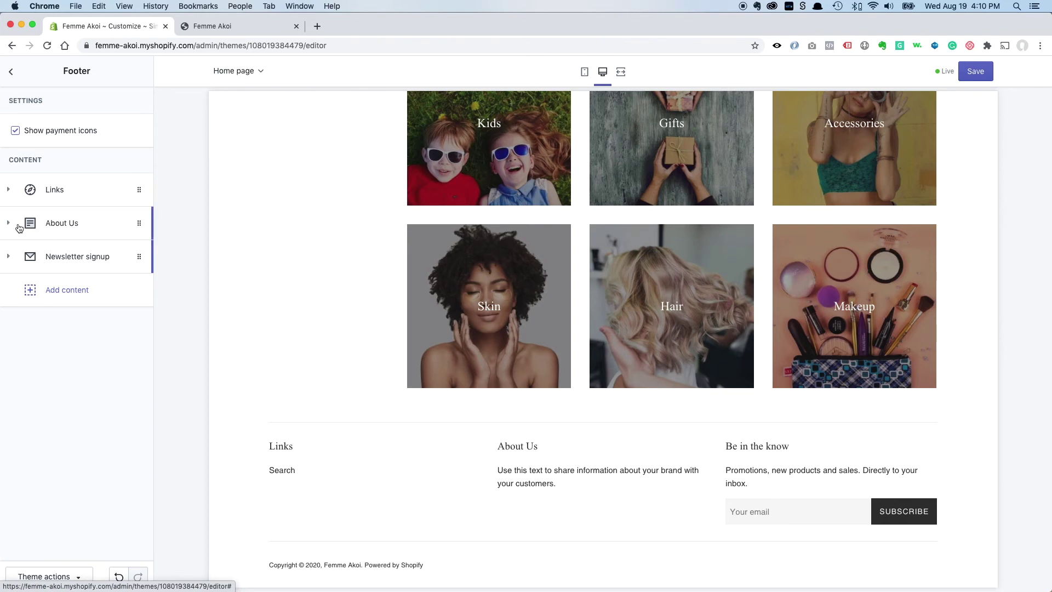
left_click(12, 227)
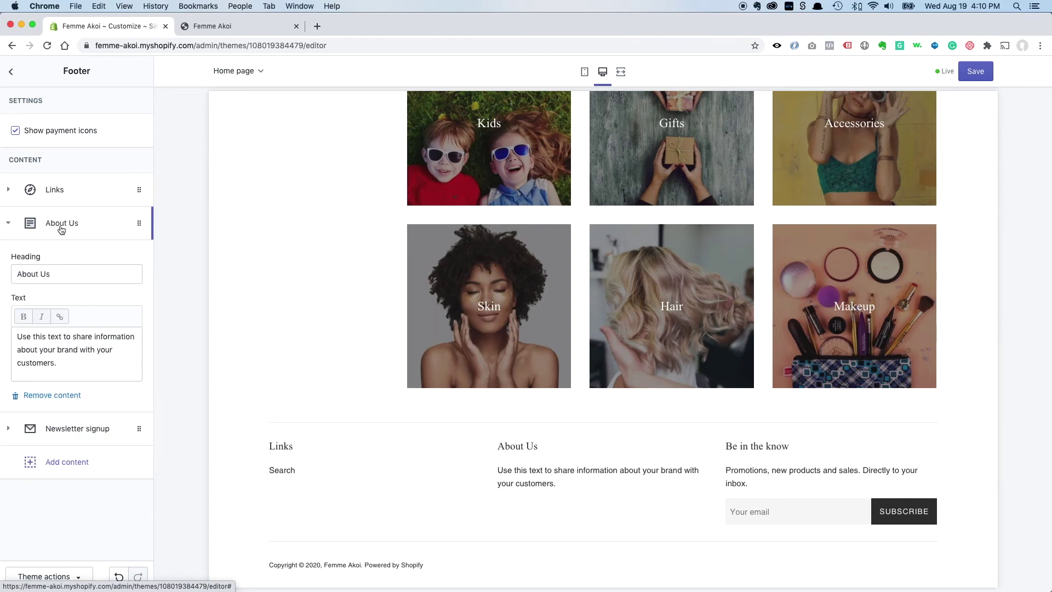
left_click(61, 395)
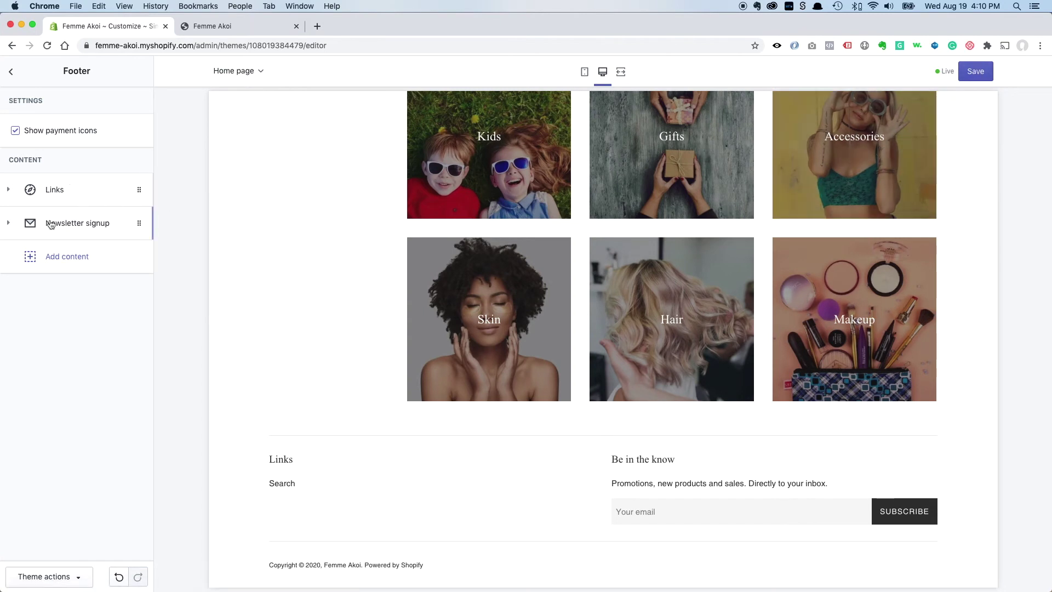
Step: Expand the newsletter block's settings and select its 'Be in the know' heading
left_click(13, 223)
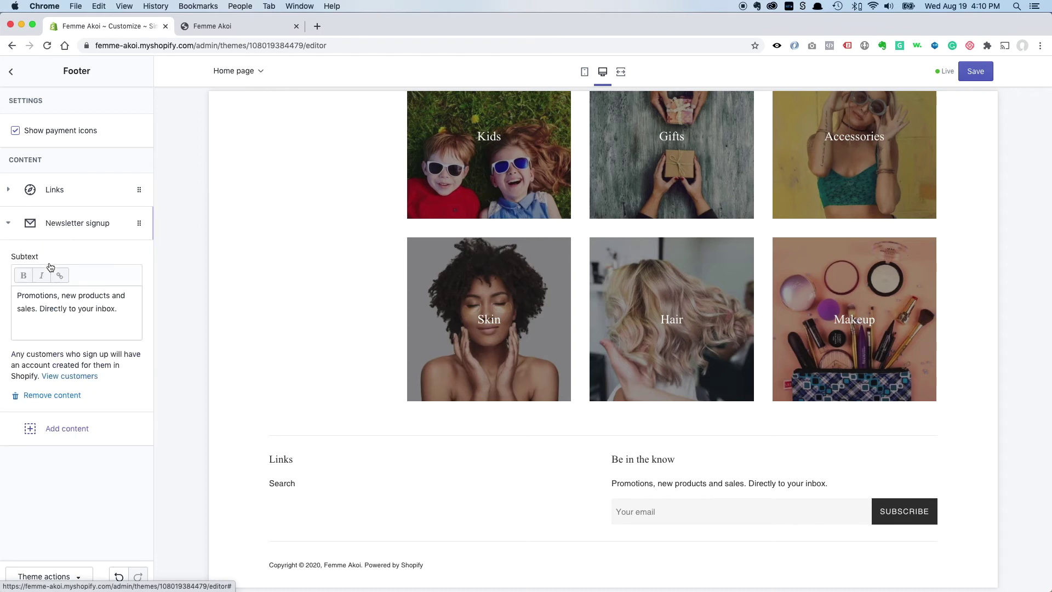
left_click(60, 310)
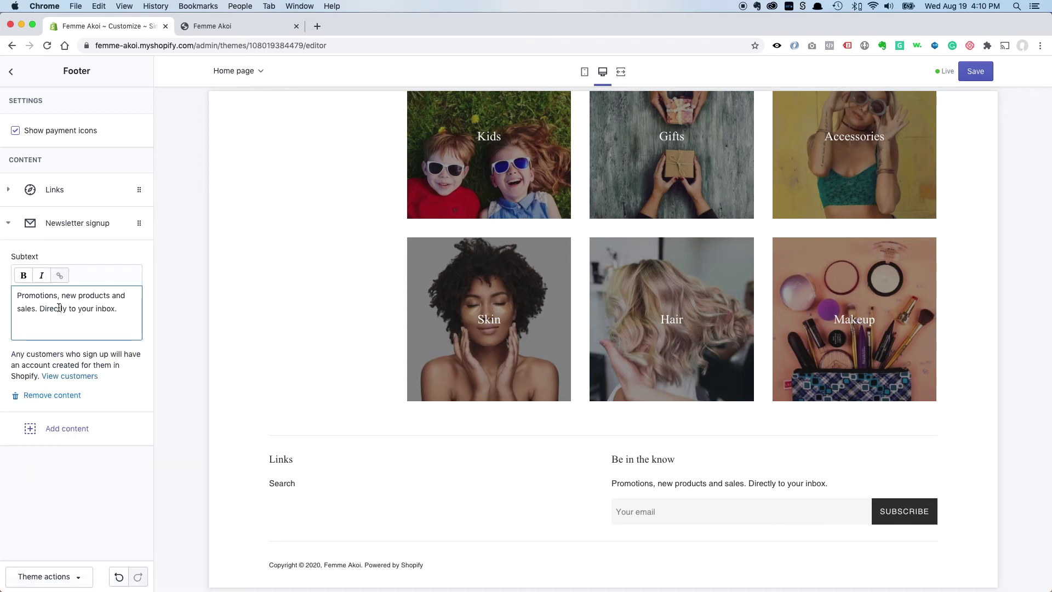
mouse_move(615, 494)
left_mouse_down()
mouse_move(613, 481)
mouse_move(648, 482)
left_mouse_up()
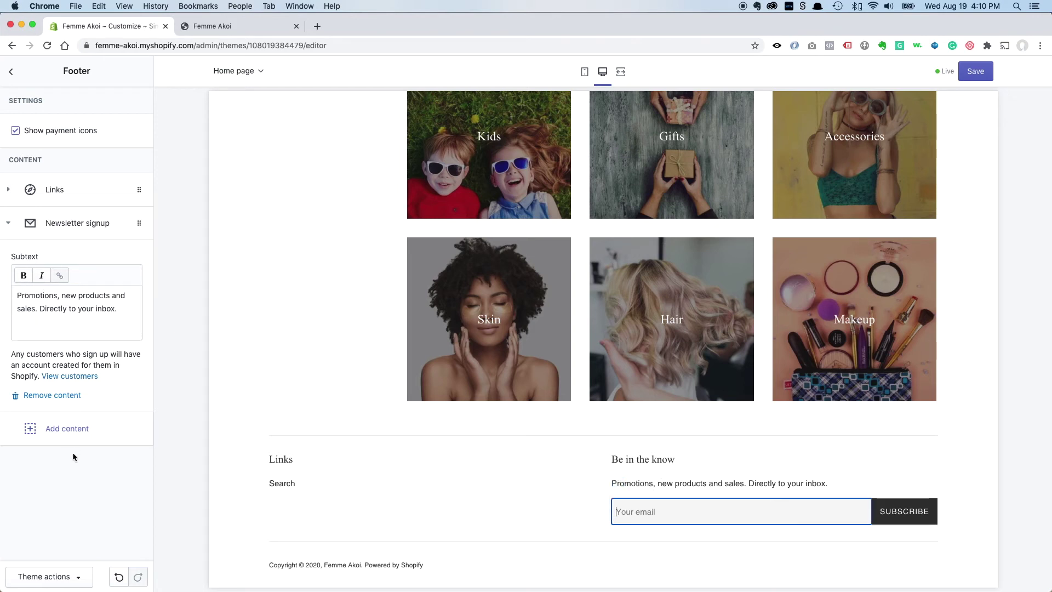
left_click_drag(613, 459, 677, 463)
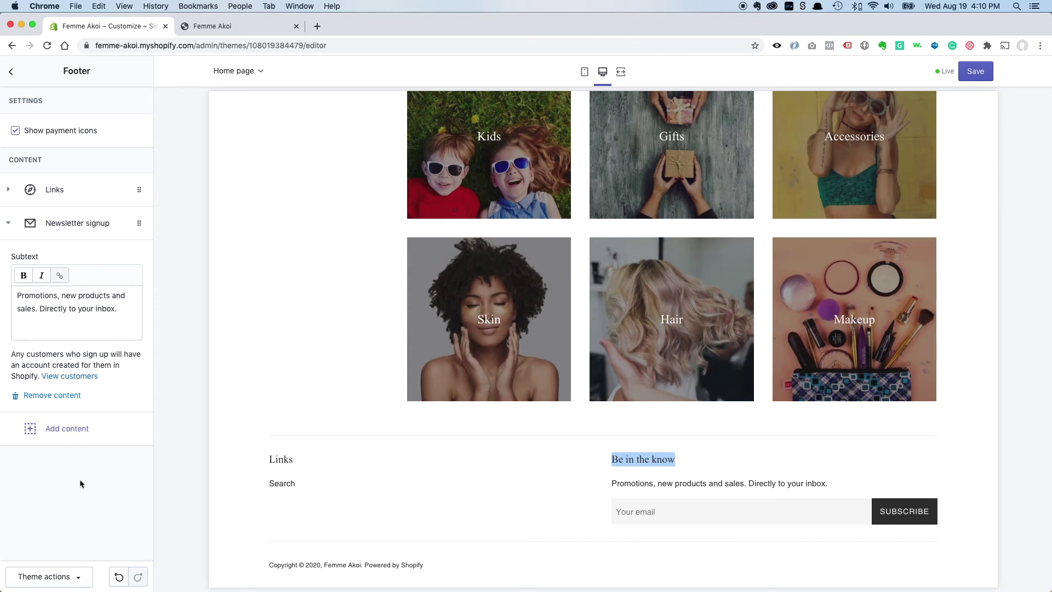
Step: Save the footer changes in the theme editor and return to the home page sections
left_click(75, 579)
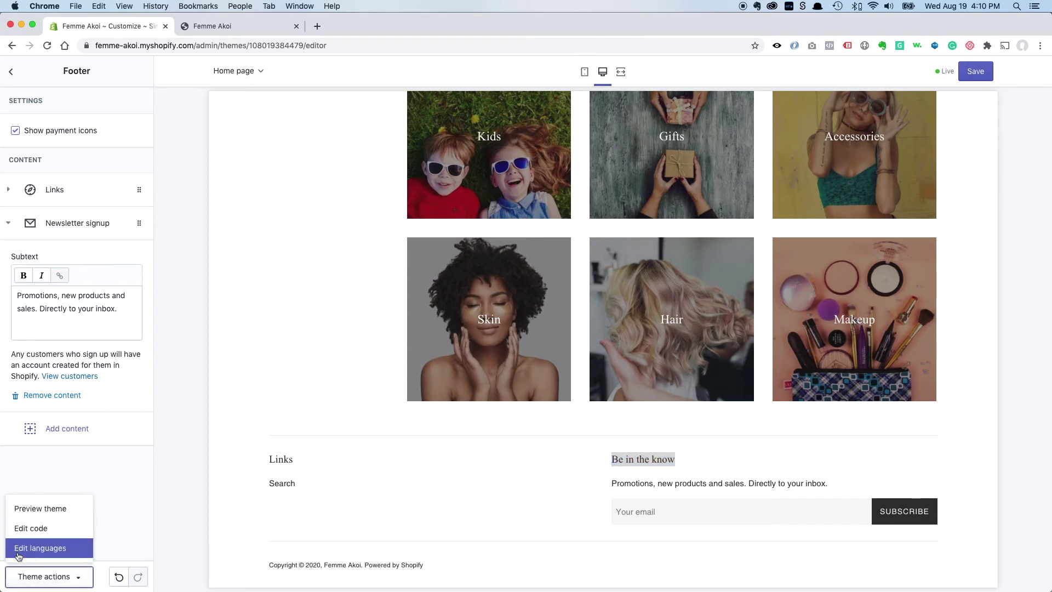
left_click(75, 575)
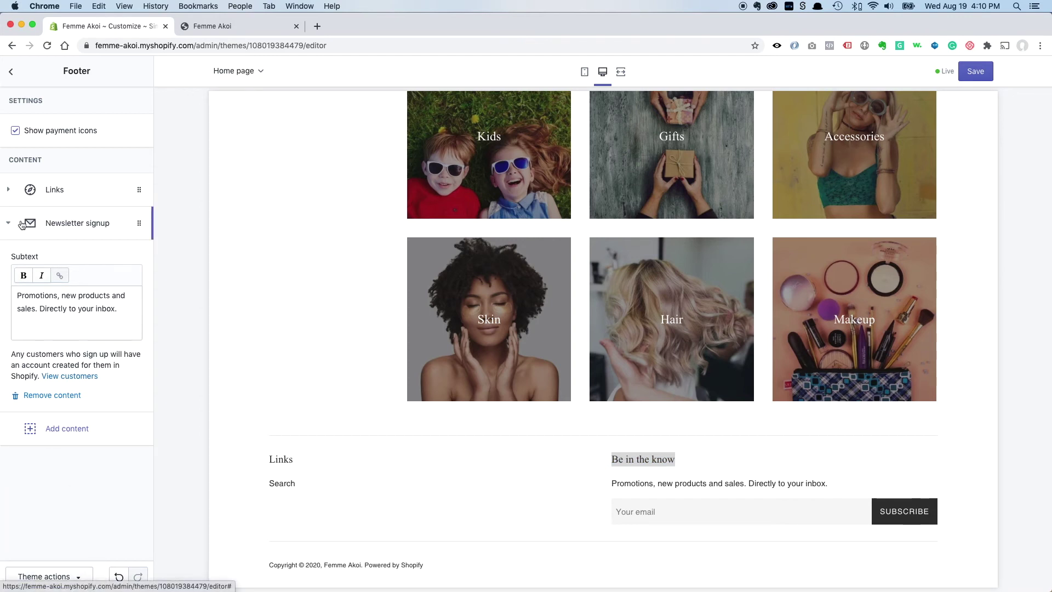
left_click(973, 74)
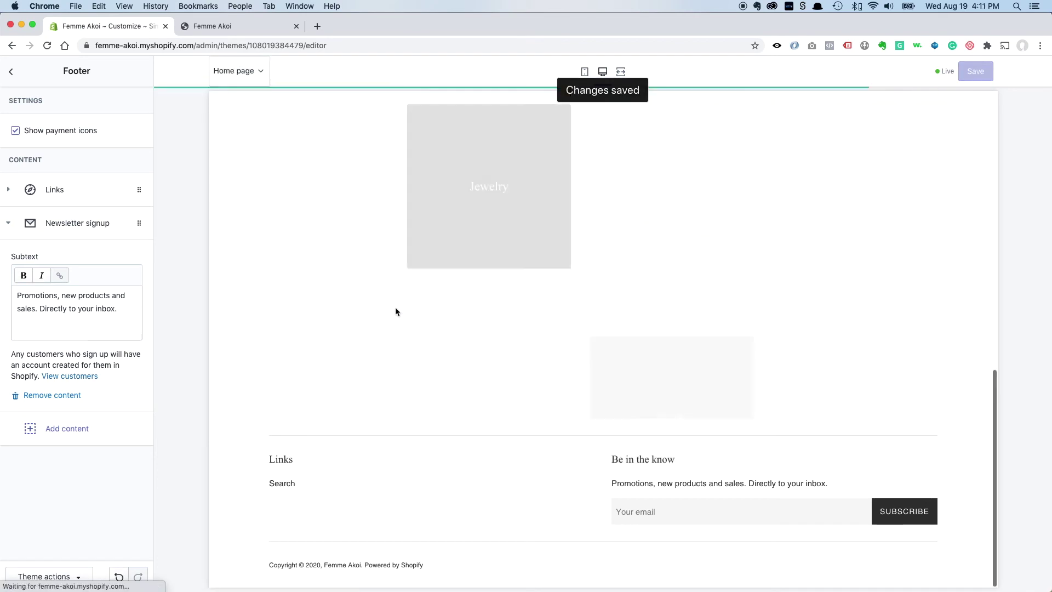
scroll(396, 311, "up", 15)
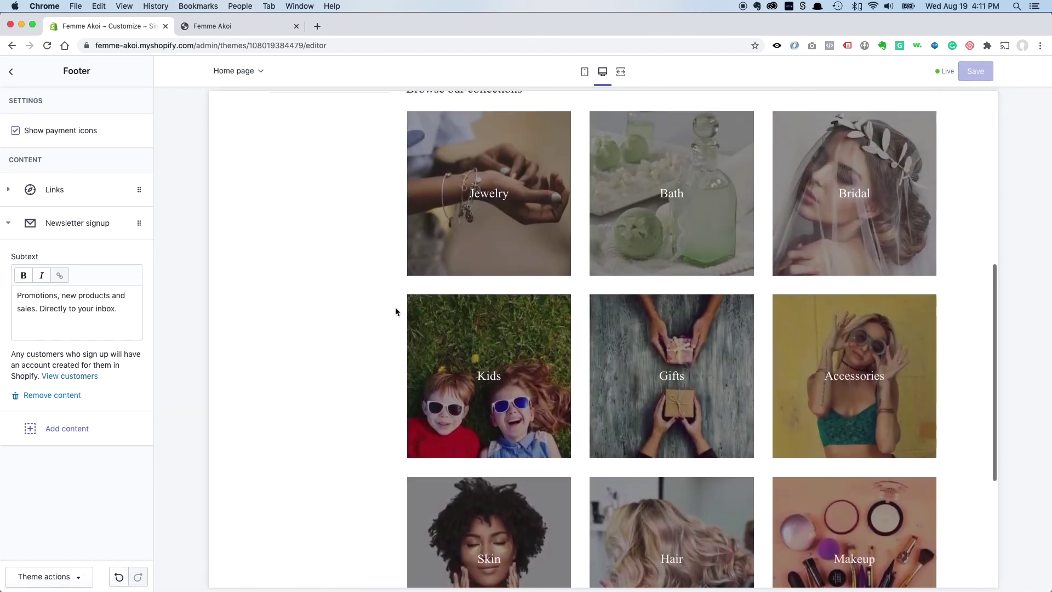
left_click(11, 74)
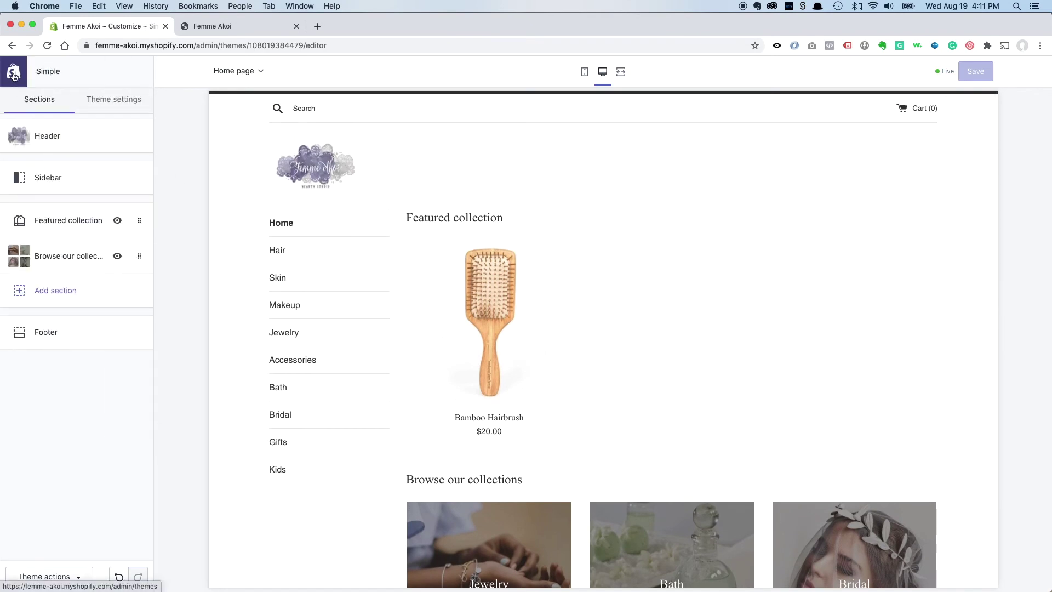
Step: From the Themes page, open the Simple theme's English language translations via Edit languages
left_click(14, 74)
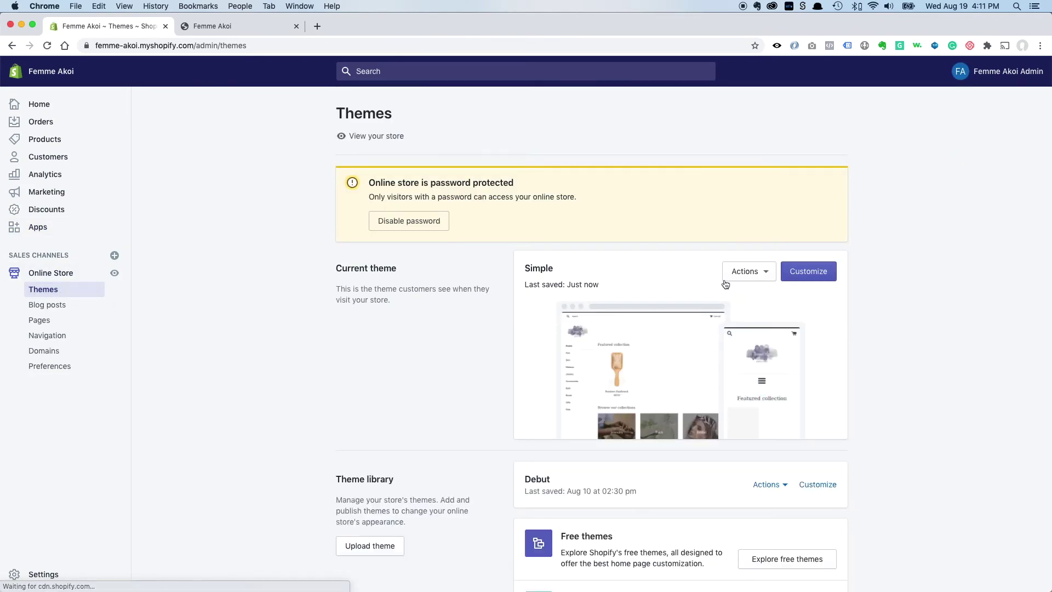
left_click(764, 276)
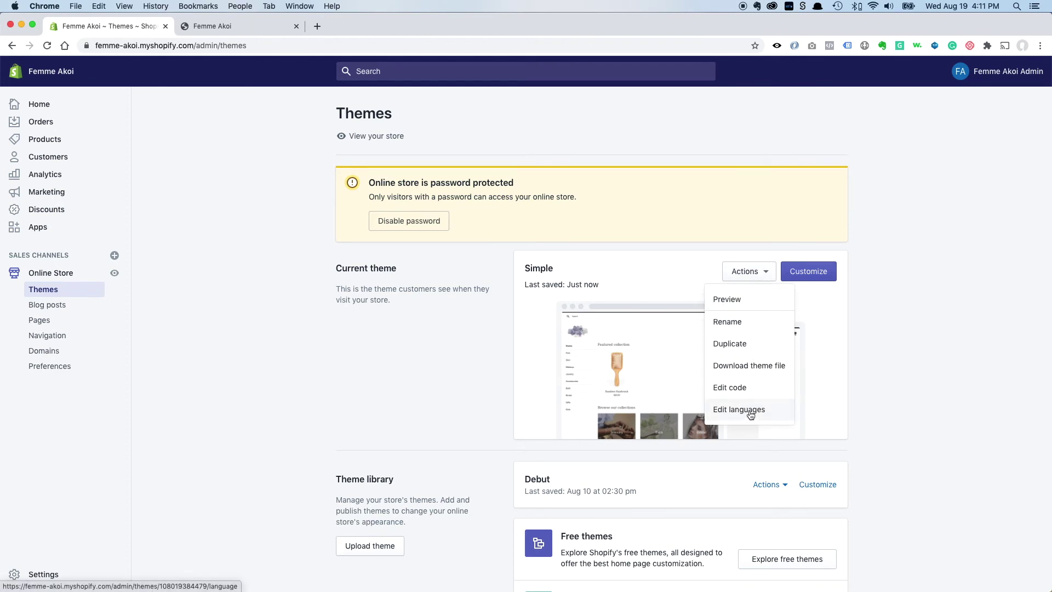
left_click(751, 415)
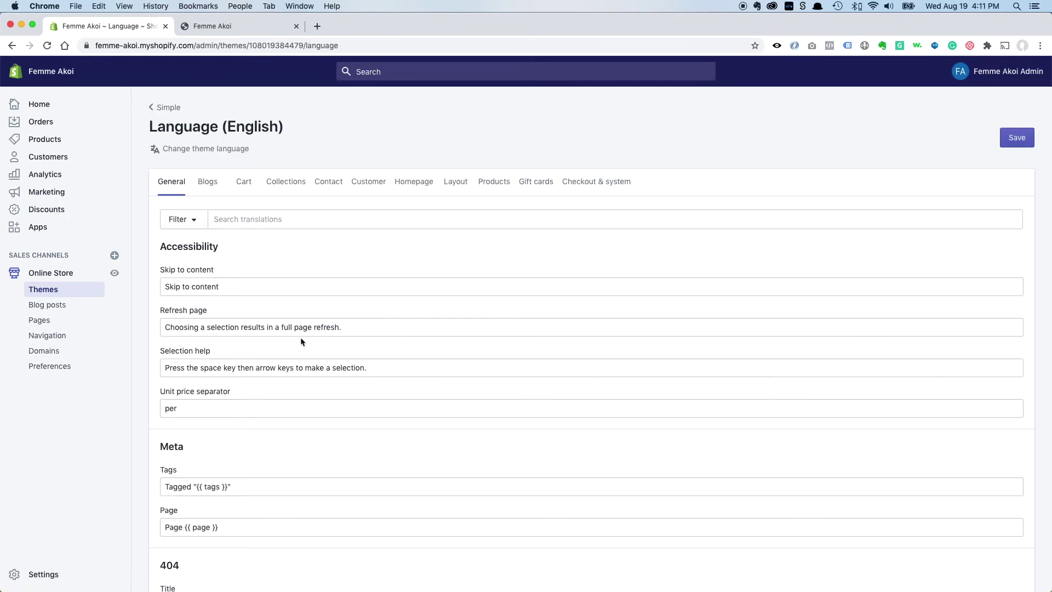
scroll(230, 396, "down", 5)
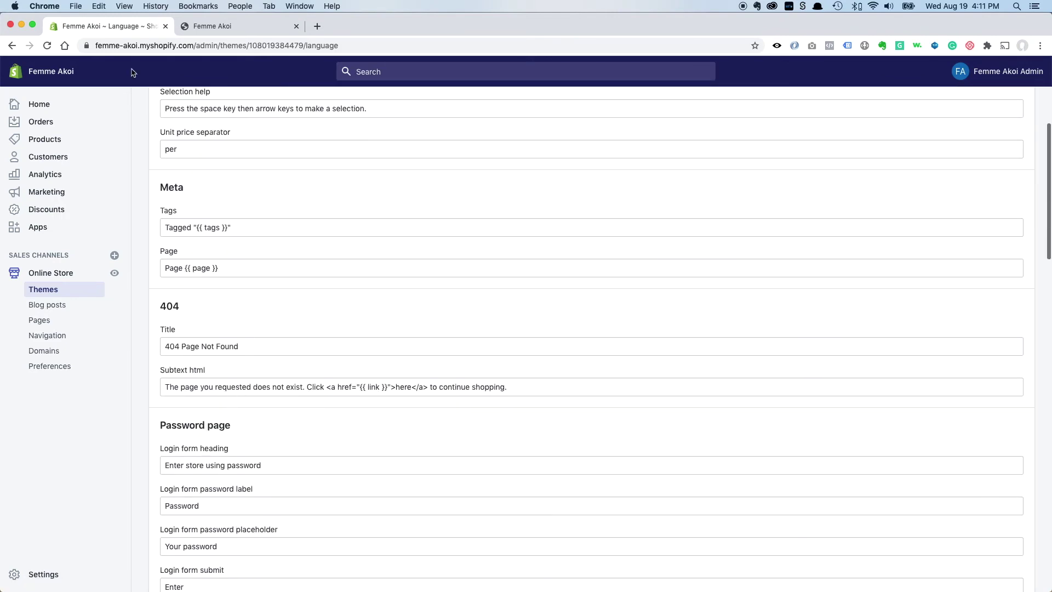
Step: Reload the storefront and check that the footer heading reads 'Be in the know'
left_click(227, 29)
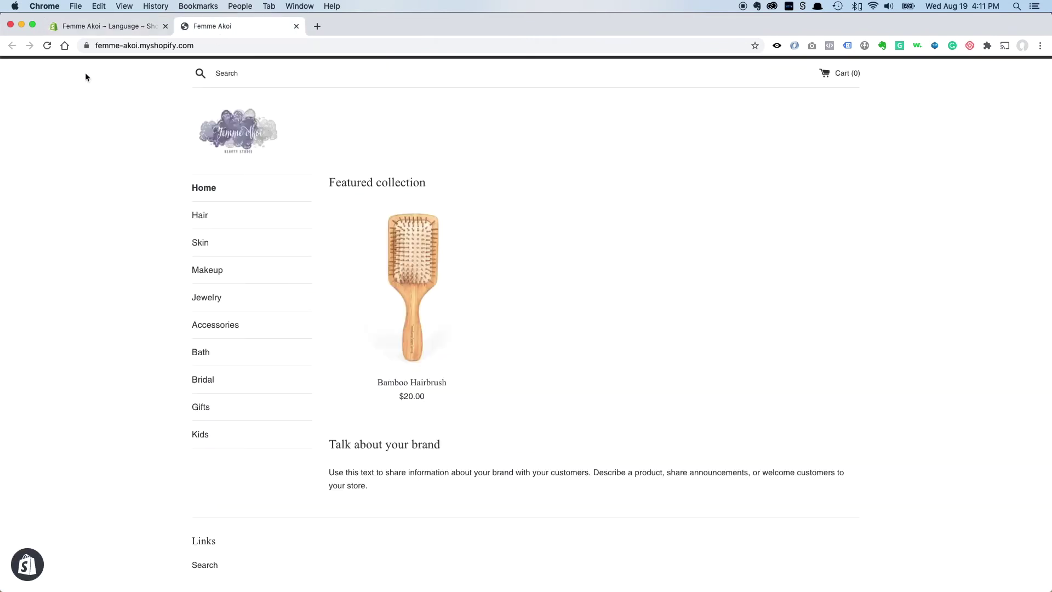
left_click(47, 46)
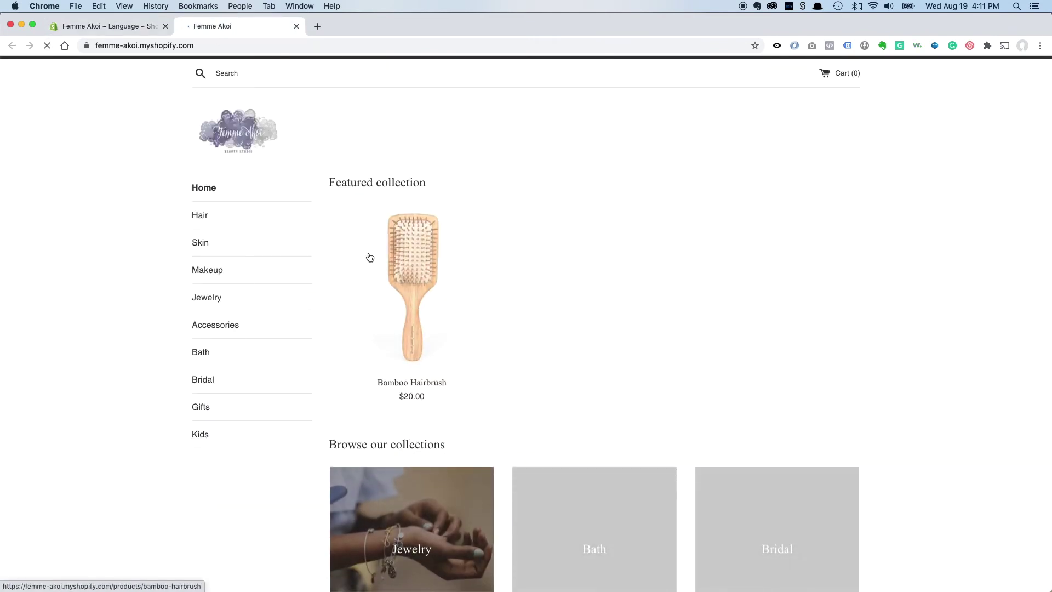
scroll(370, 257, "down", 6)
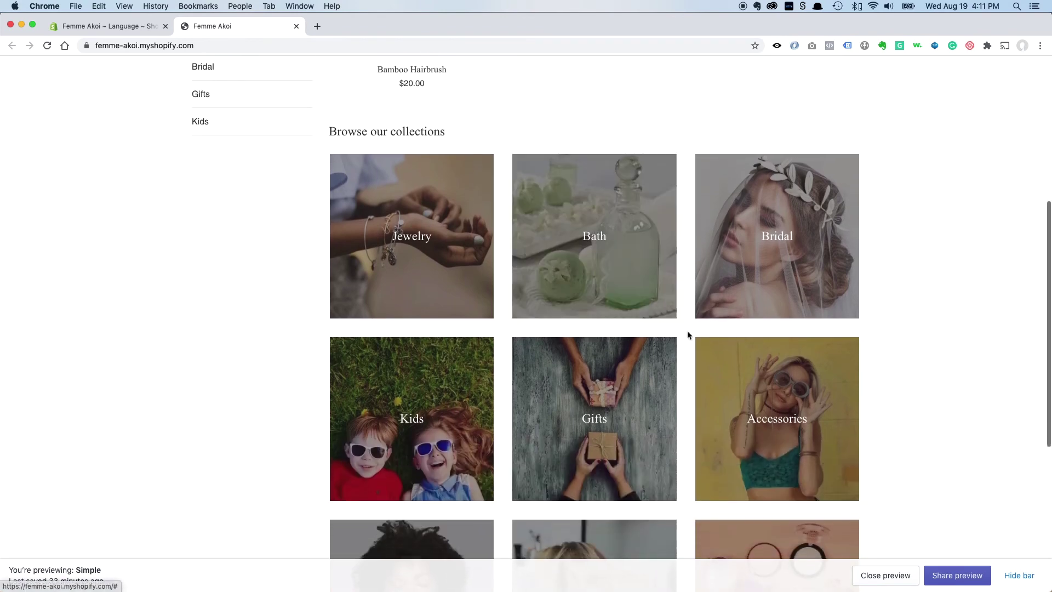
scroll(689, 336, "down", 6)
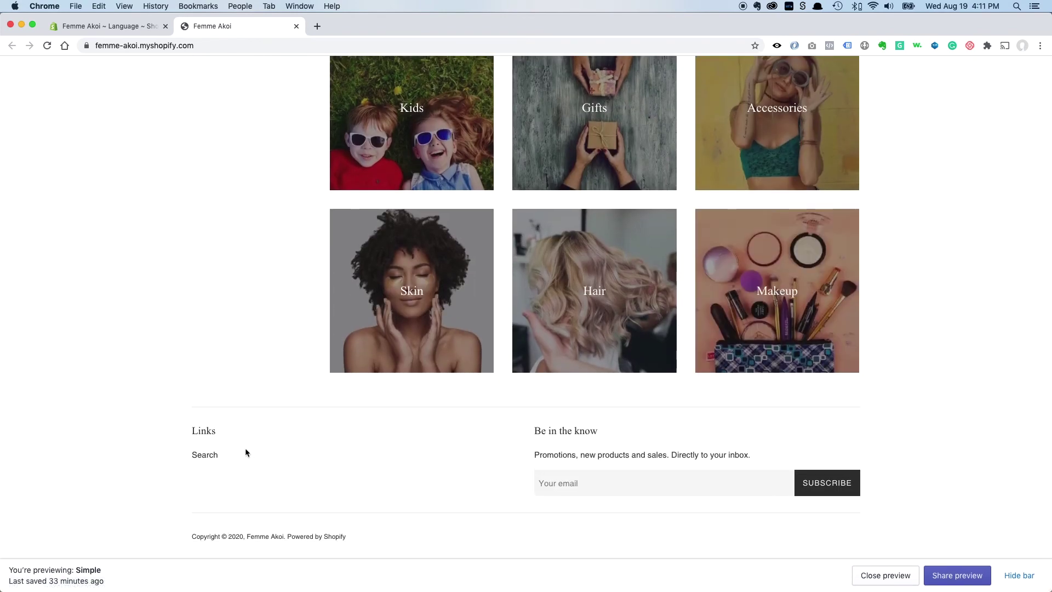
left_click_drag(536, 431, 599, 432)
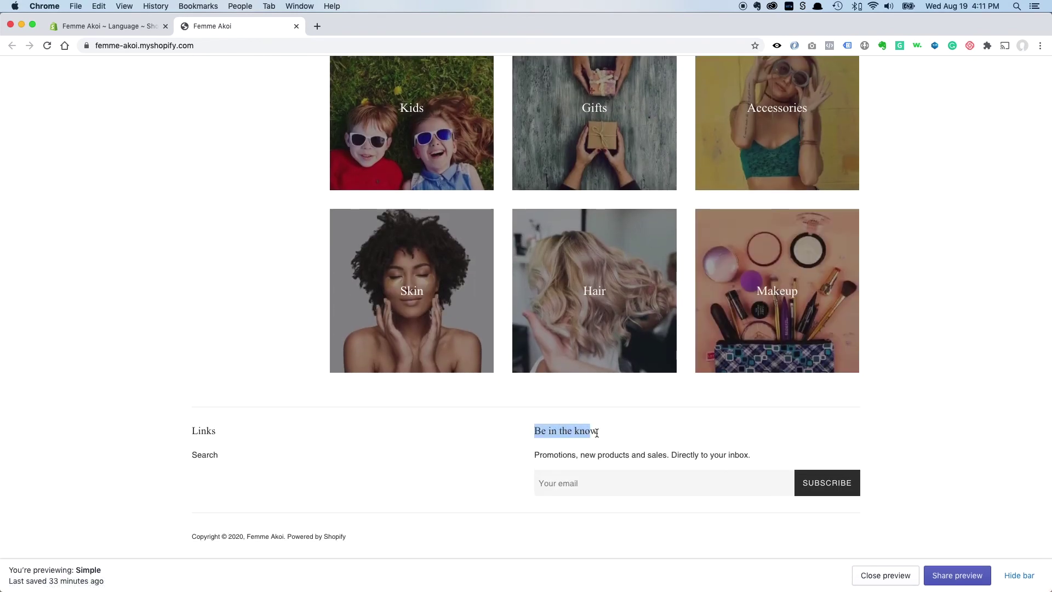
left_click(602, 438)
Step: Change the Newsletter heading translation to 'Join our newsletter' and save the translations
left_click(110, 27)
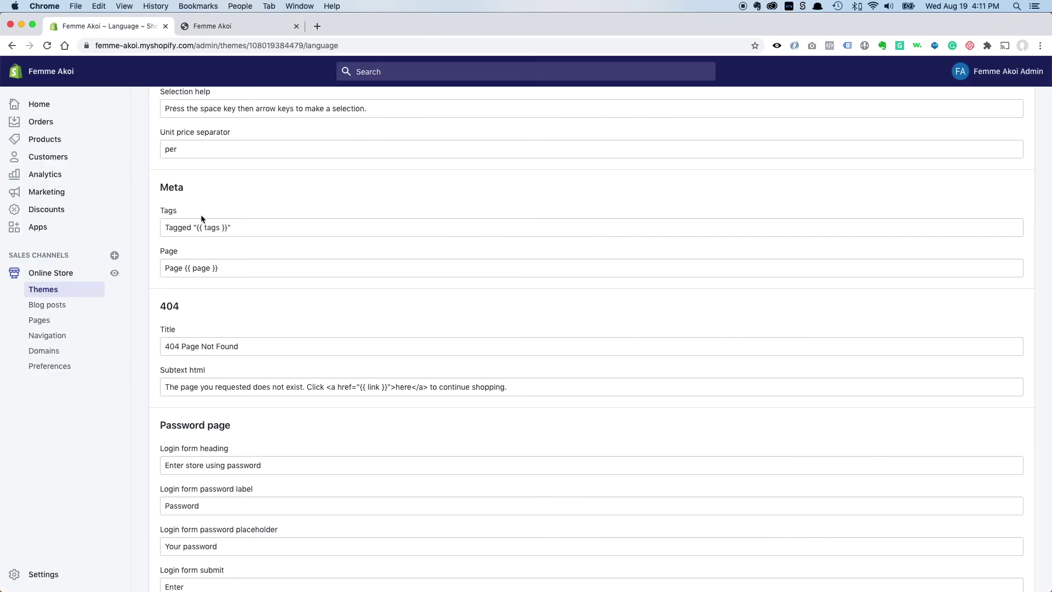
scroll(250, 335, "down", 11)
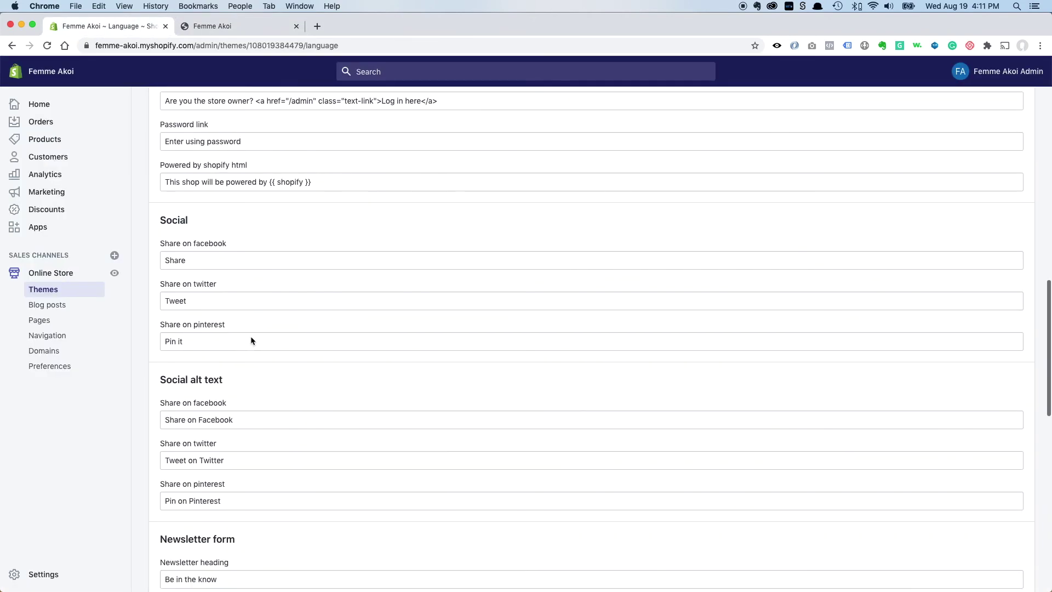
scroll(251, 337, "down", 5)
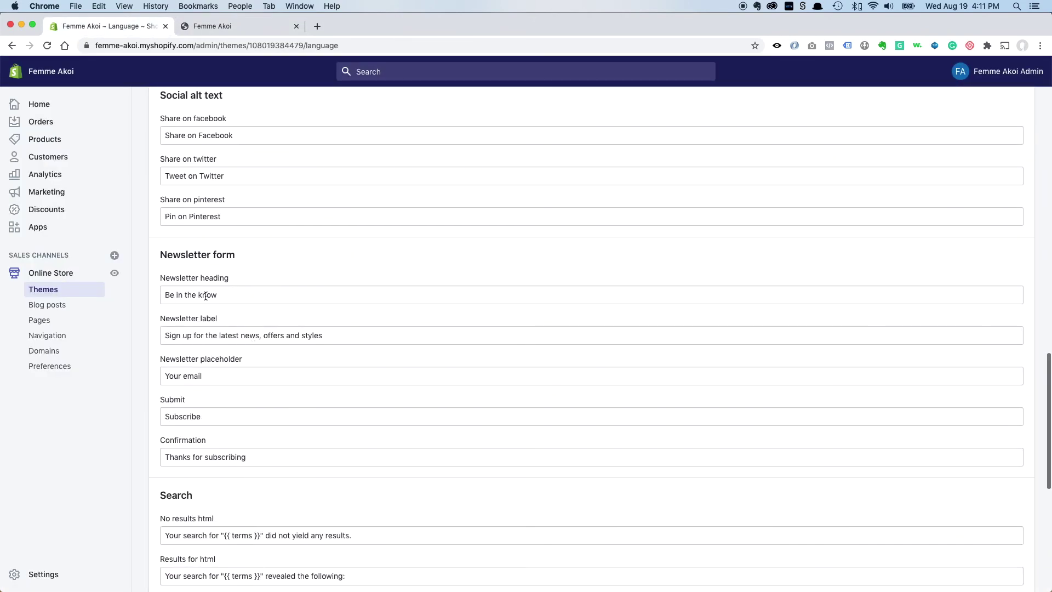
left_click(233, 296)
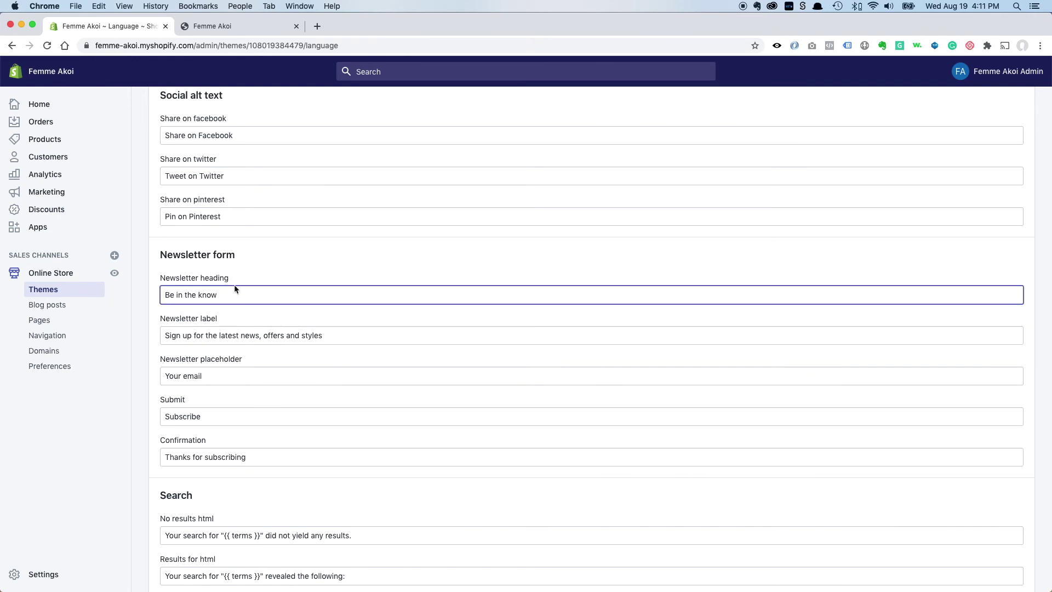
left_click_drag(226, 295, 166, 295)
type("Join our newsletter")
scroll(296, 361, "up", 15)
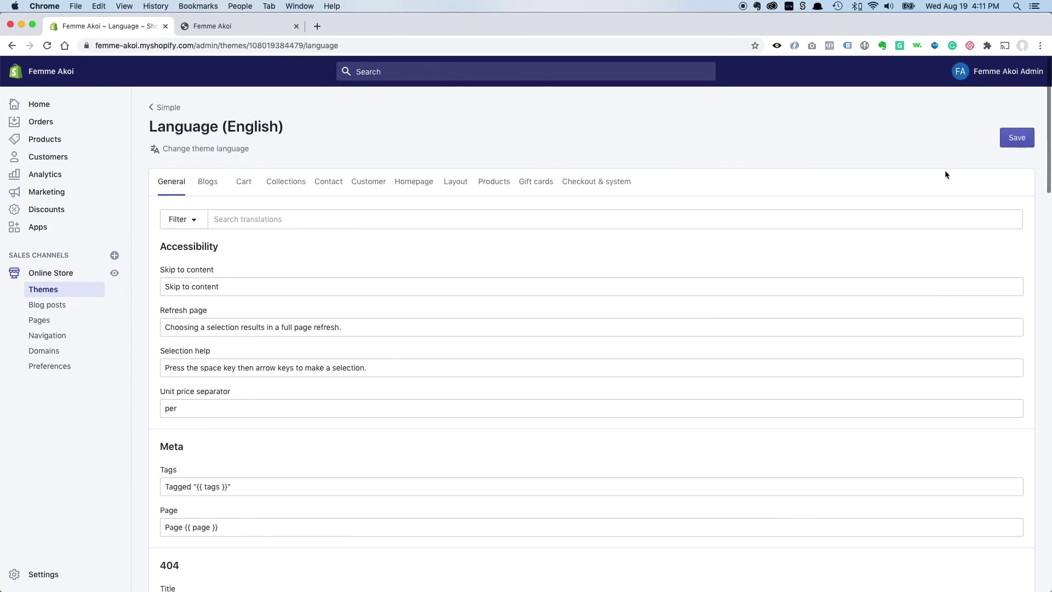
left_click(1013, 139)
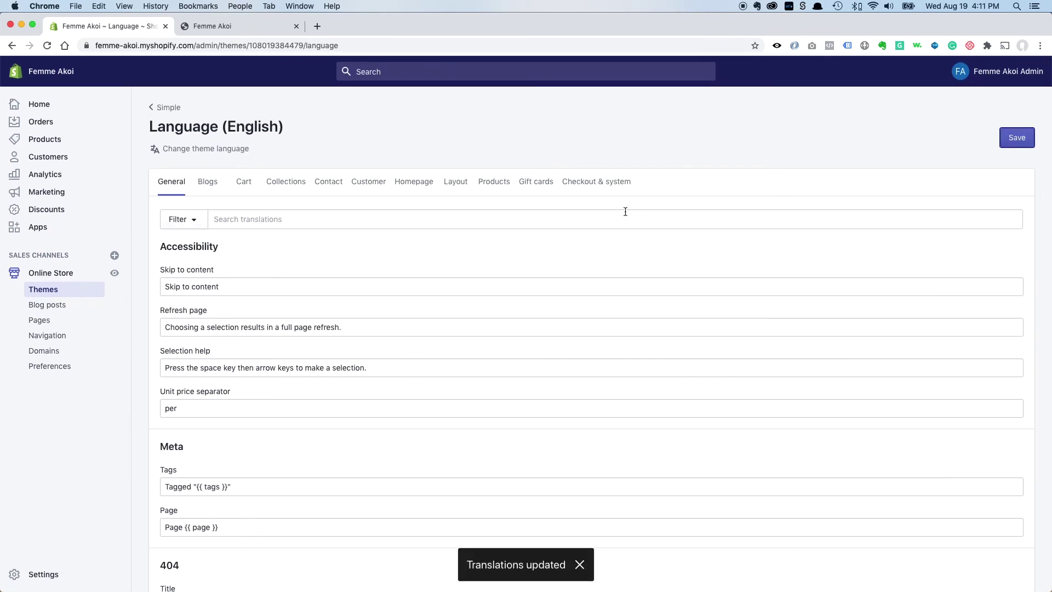
Step: Reload the storefront to confirm the new newsletter heading, then return to the admin
left_click(242, 26)
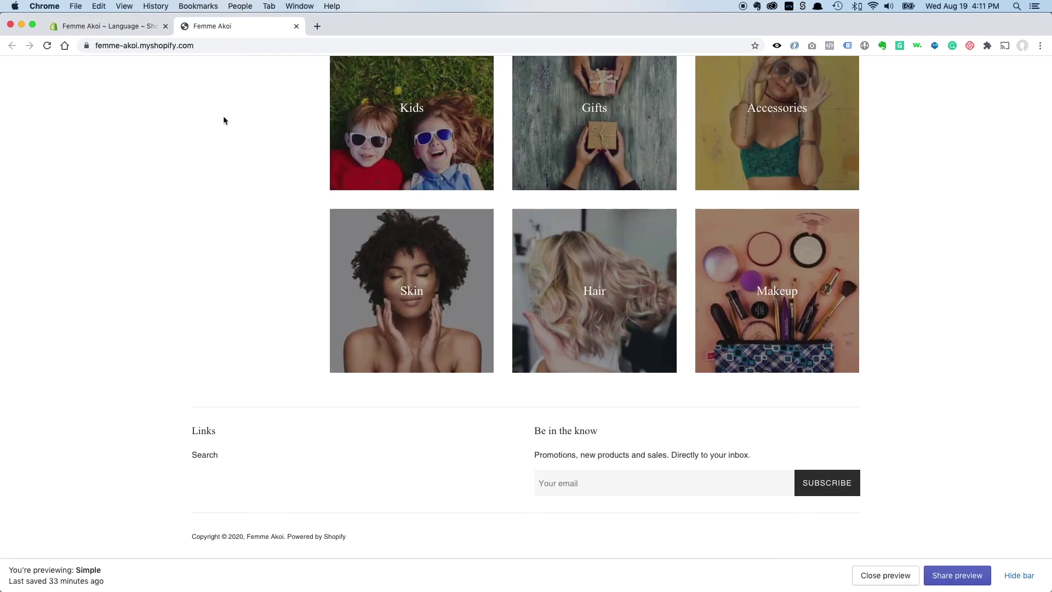
key("super+r")
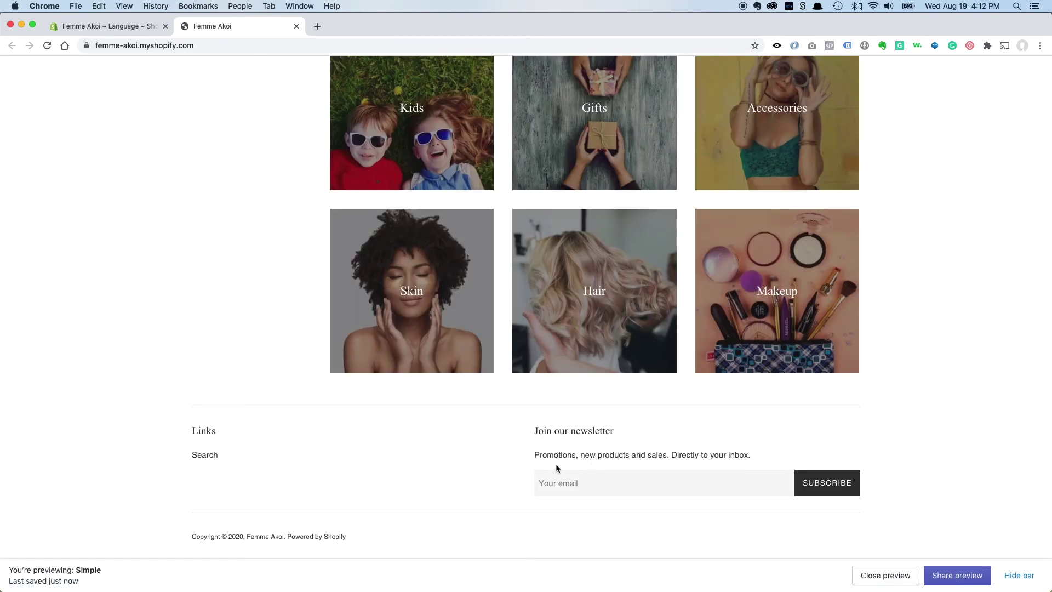
scroll(277, 442, "up", 10)
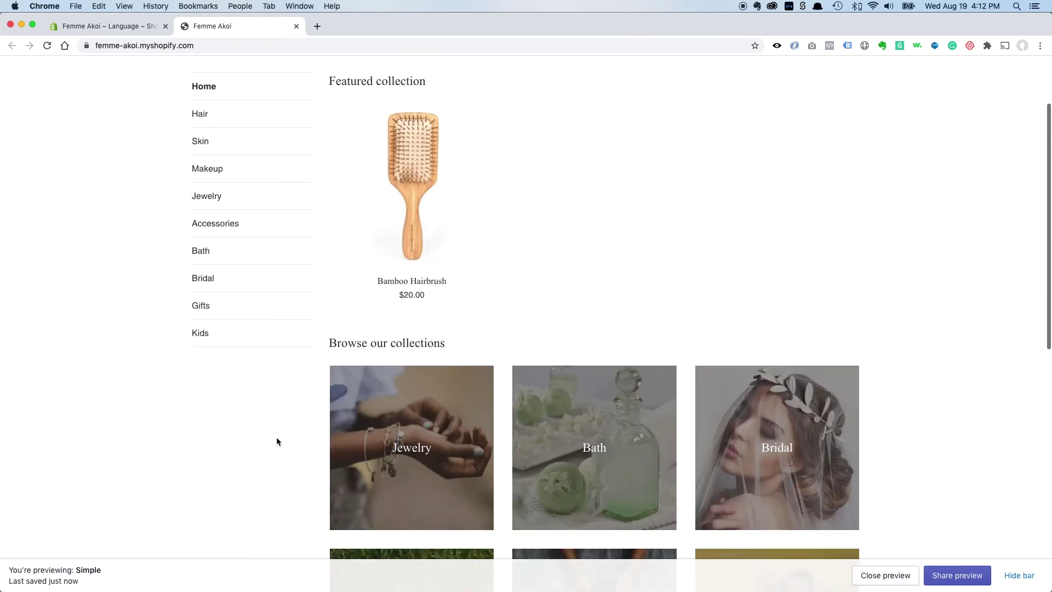
scroll(277, 442, "up", 2)
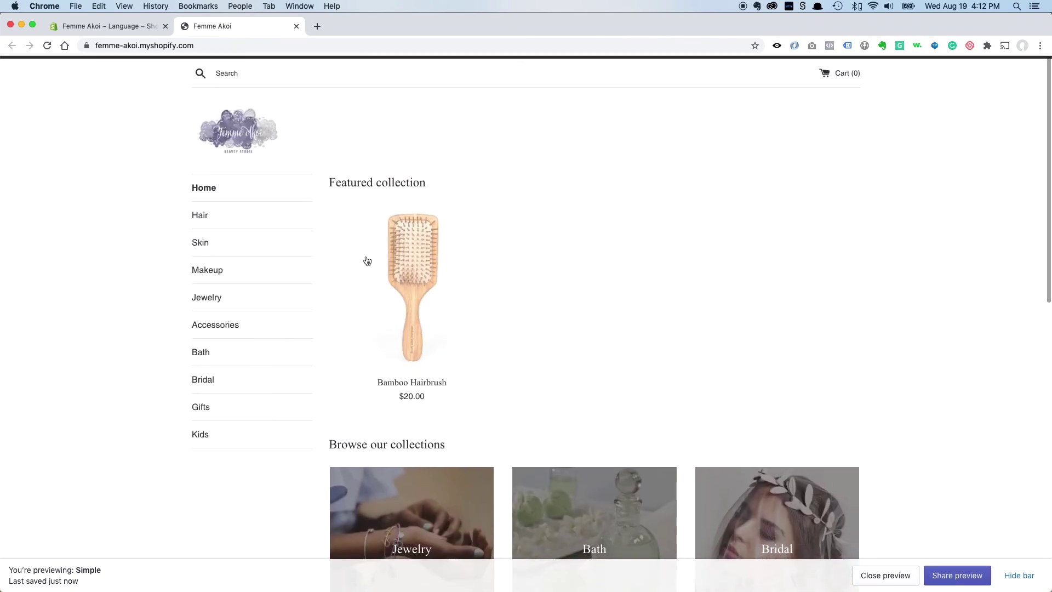
left_click(120, 27)
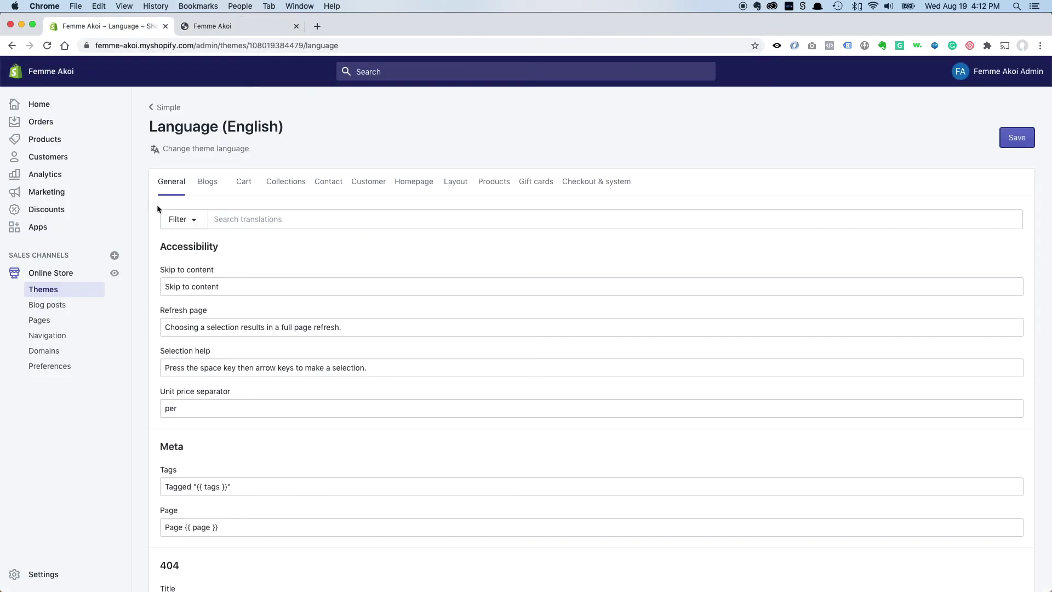
Step: Go to Products > Collections, glance at the storefront, and open the Home page collection
left_click(72, 142)
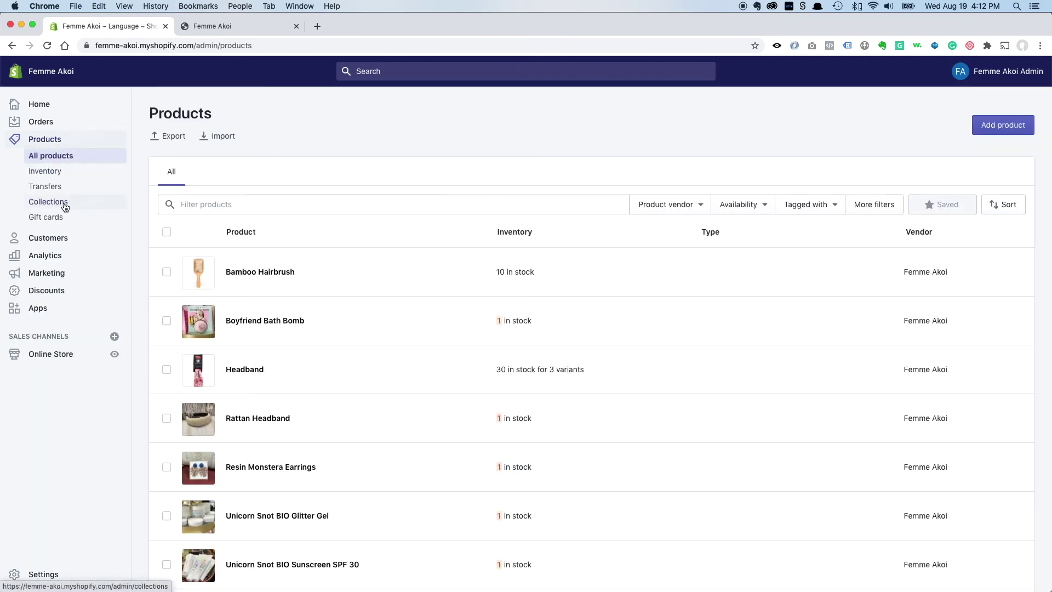
left_click(72, 204)
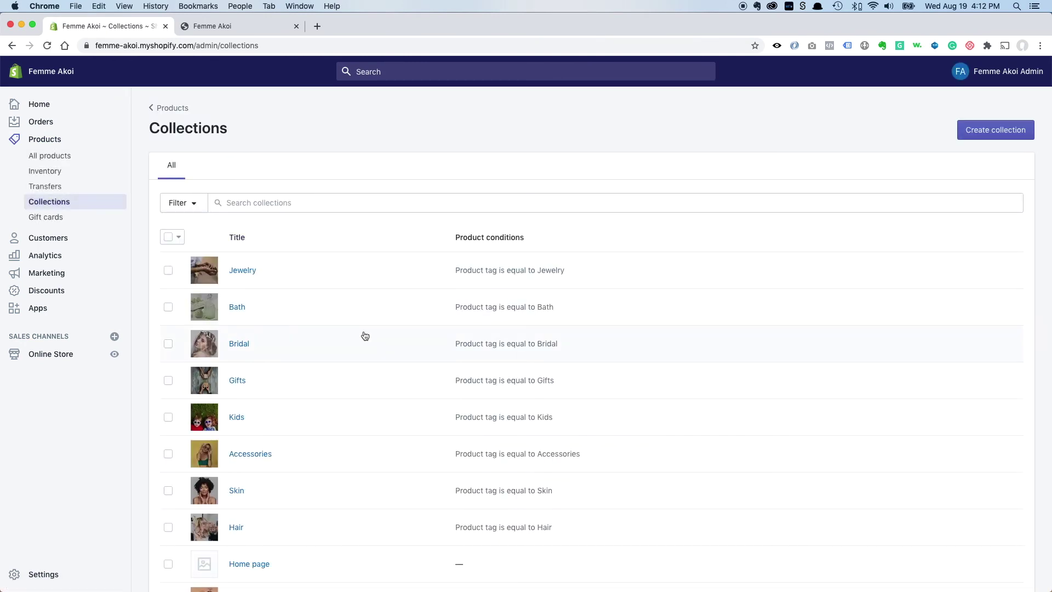
scroll(327, 444, "down", 3)
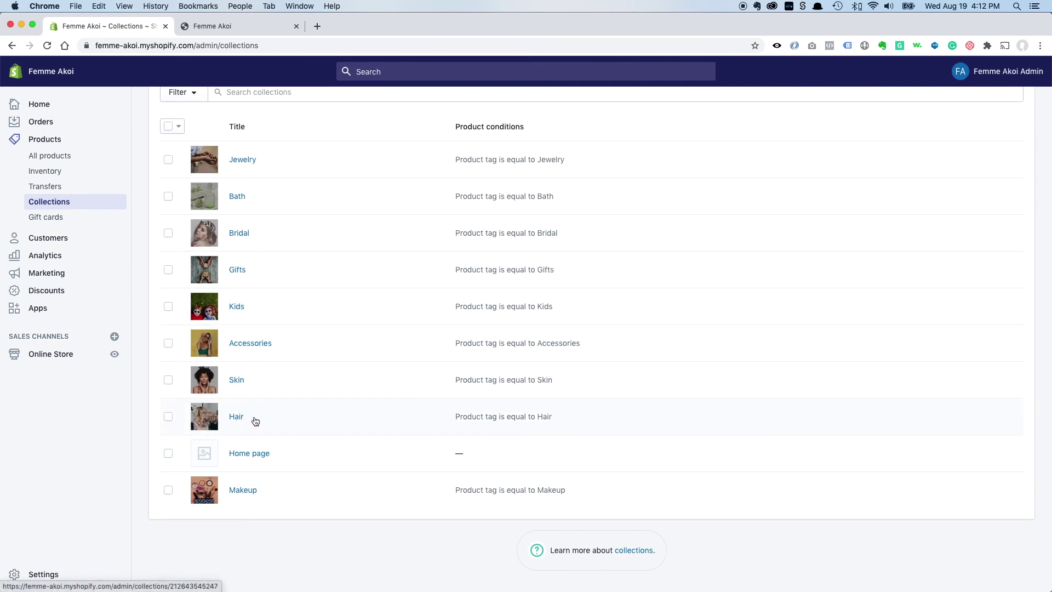
left_click(239, 28)
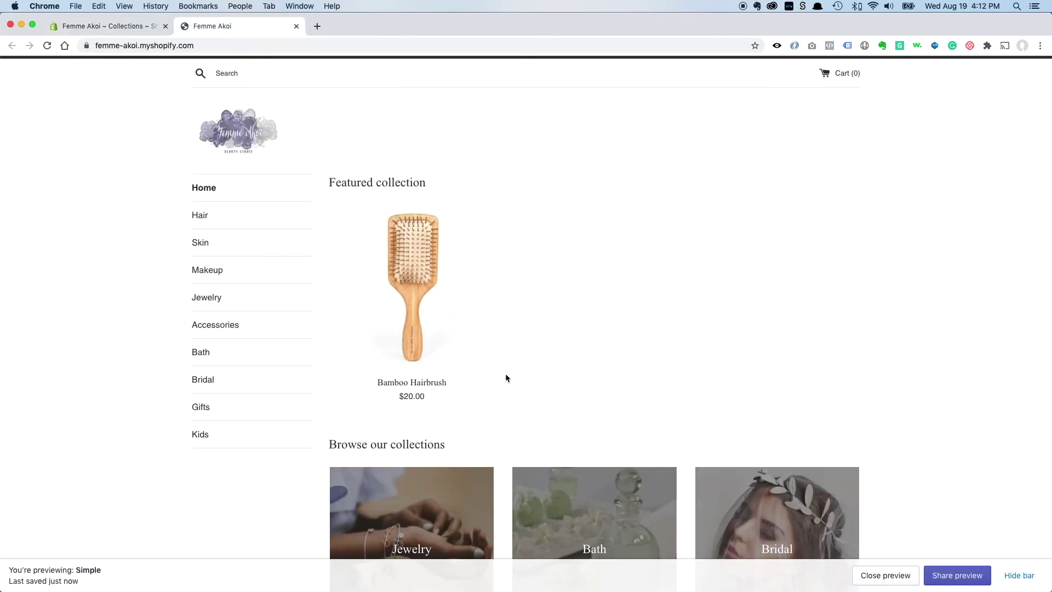
scroll(491, 346, "down", 5)
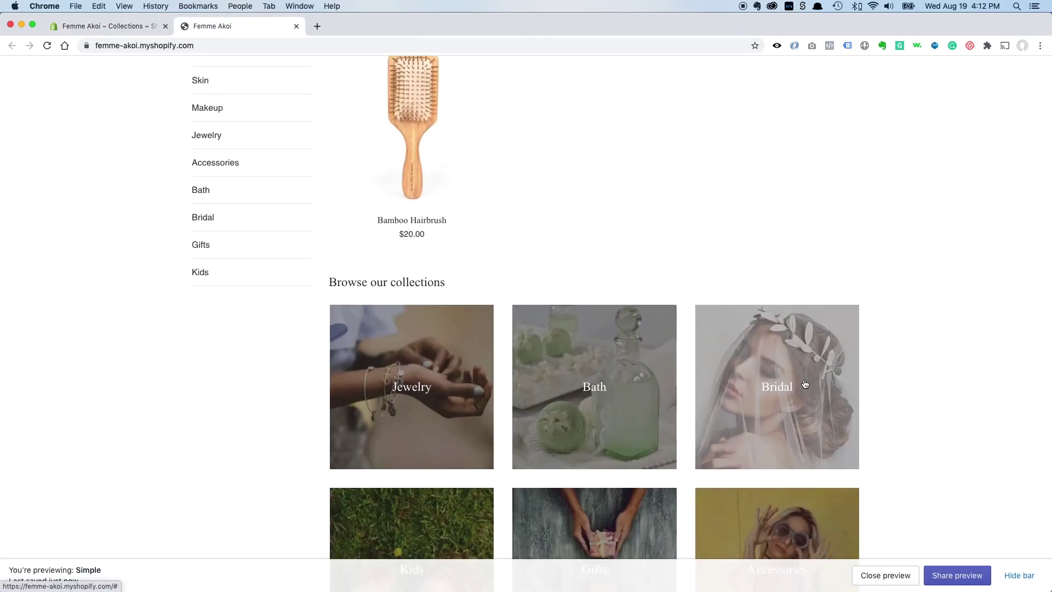
scroll(813, 363, "down", 2)
left_click(140, 27)
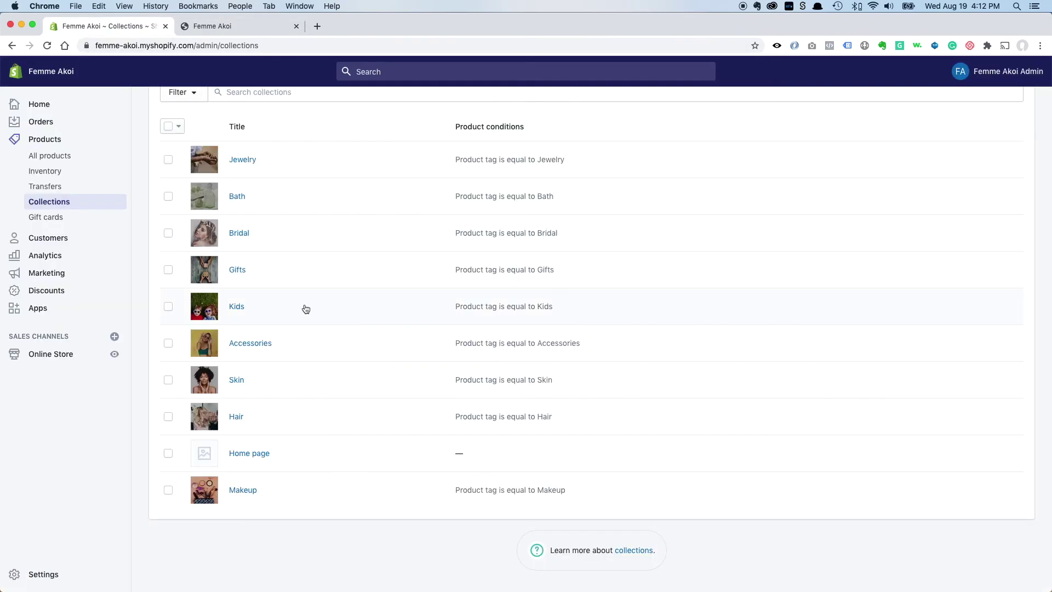
left_click(246, 455)
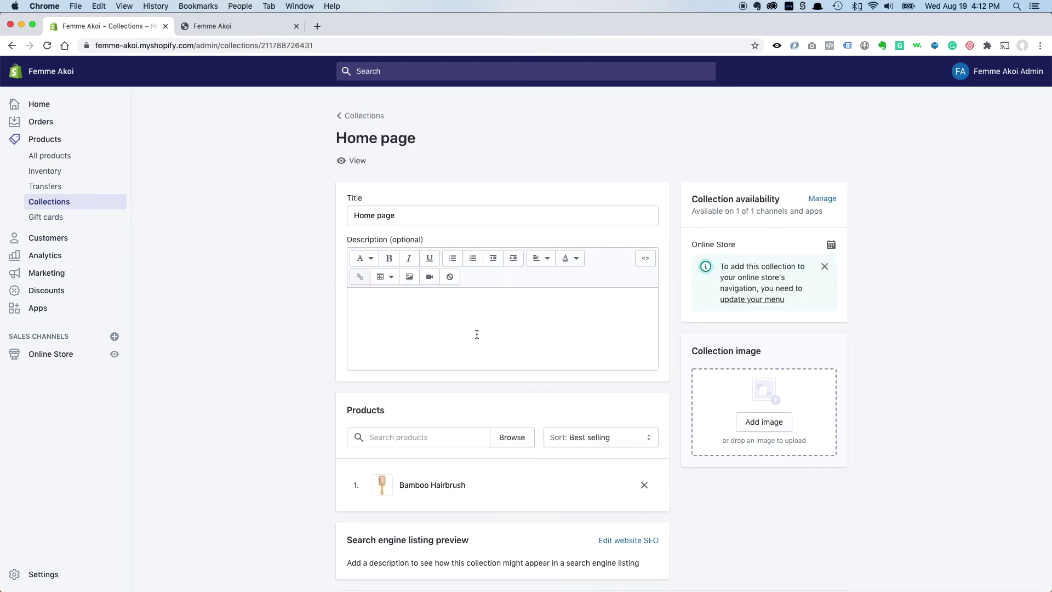
Step: Add Rattan Headband, Resin Monstera Earrings, Unicorn Snot BIO Glitter Gel, BIO Sunscreen SPF 30 and Lip Glitter
scroll(324, 327, "down", 2)
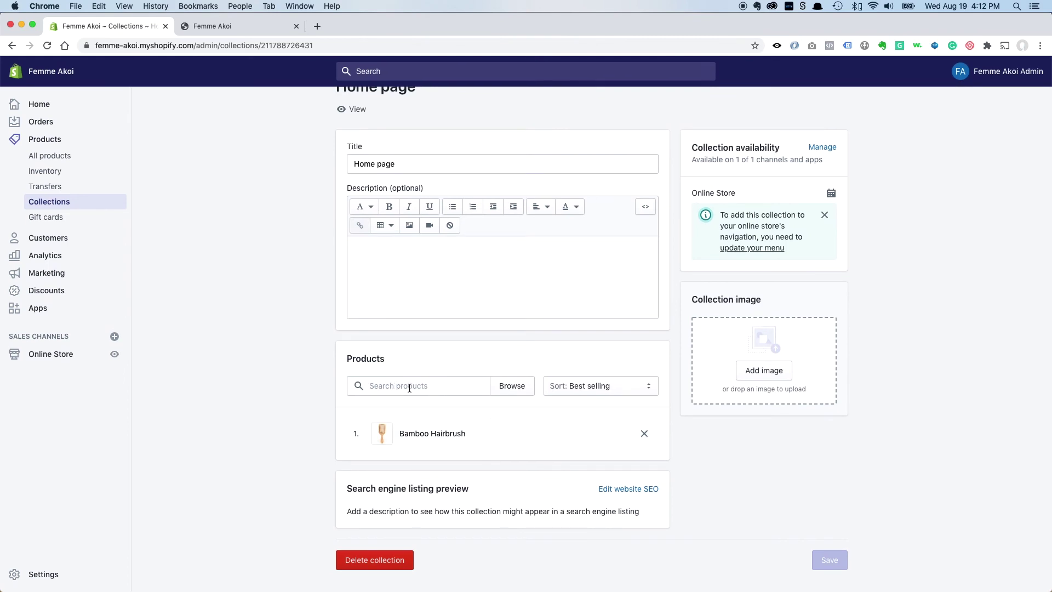
left_click(512, 385)
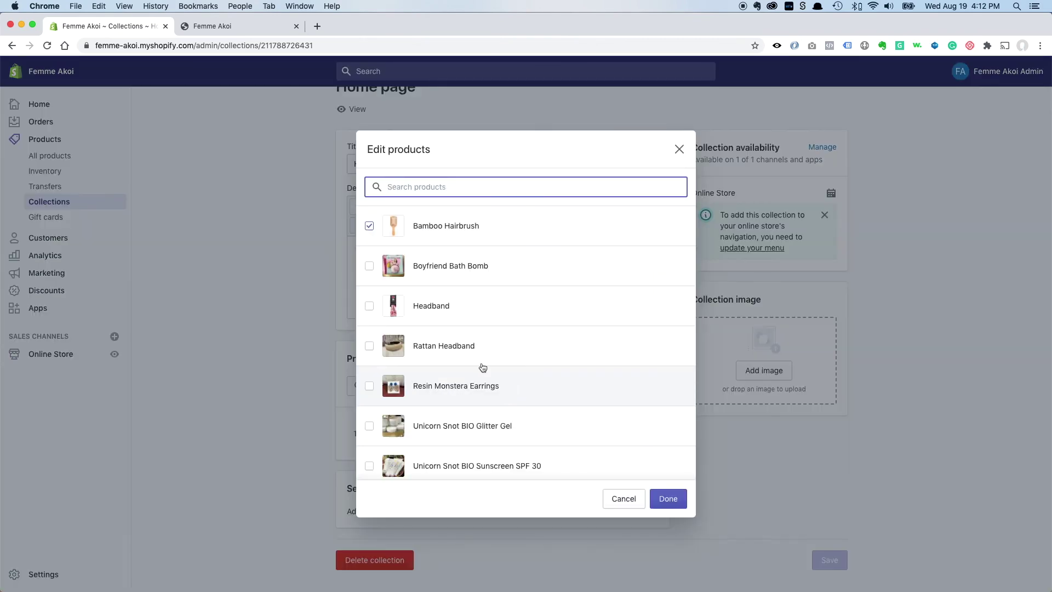
left_click(369, 345)
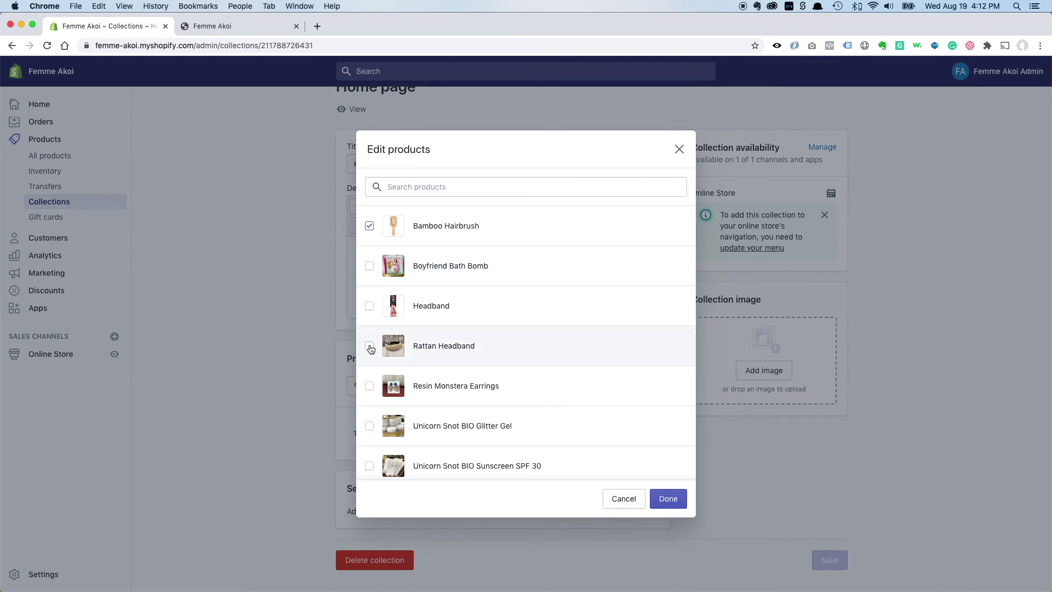
left_click(370, 389)
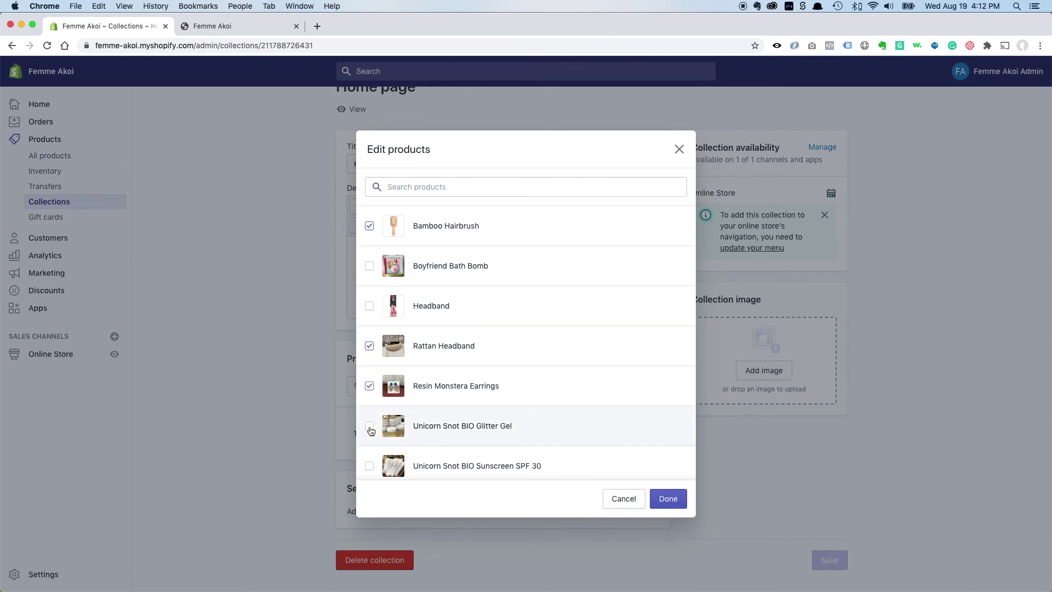
left_click(370, 429)
scroll(459, 433, "down", 2)
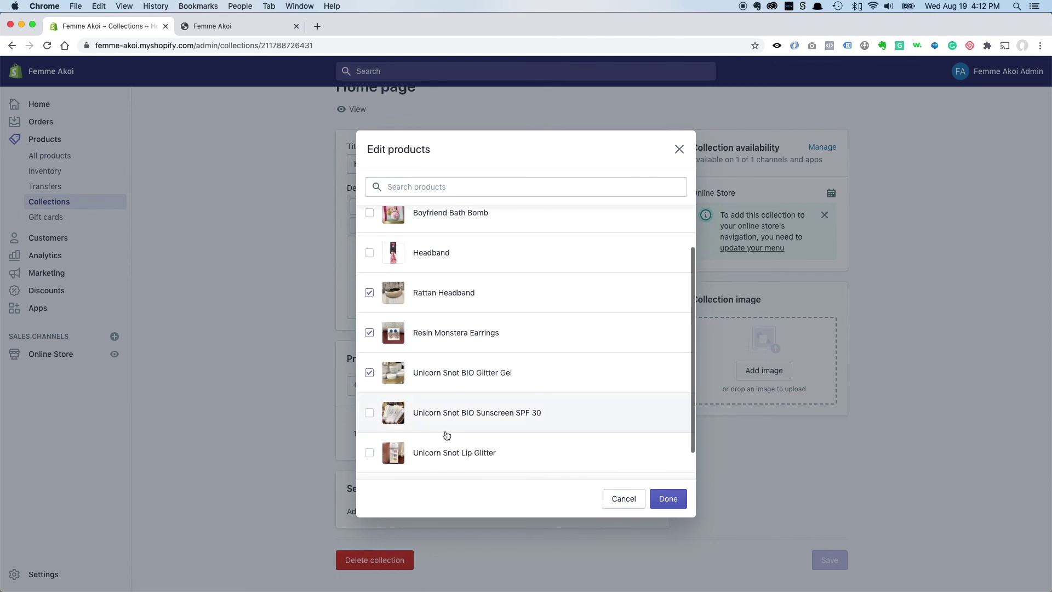
scroll(444, 434, "down", 1)
left_click(370, 379)
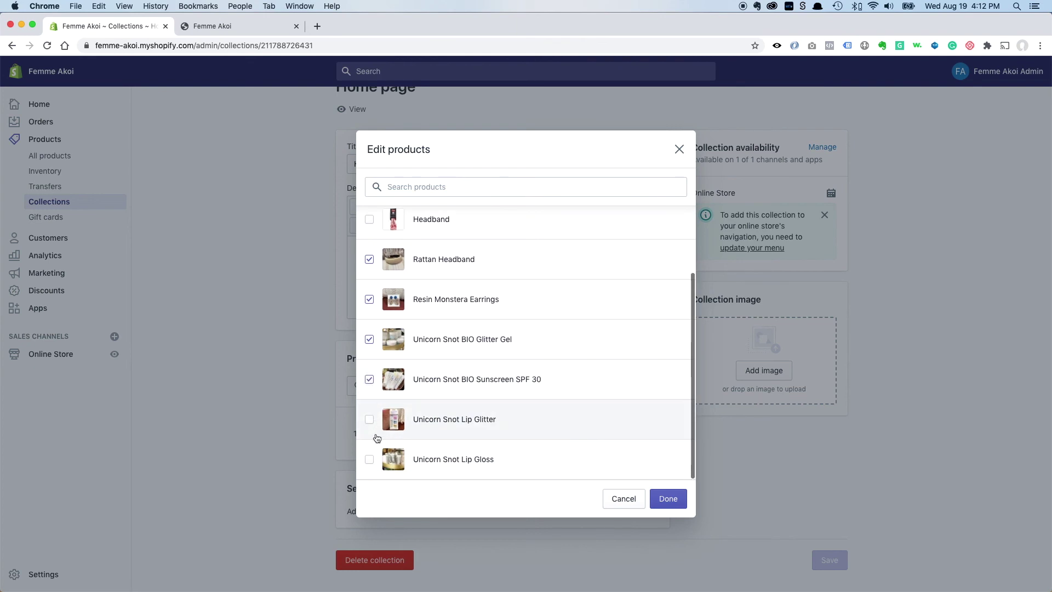
left_click(369, 419)
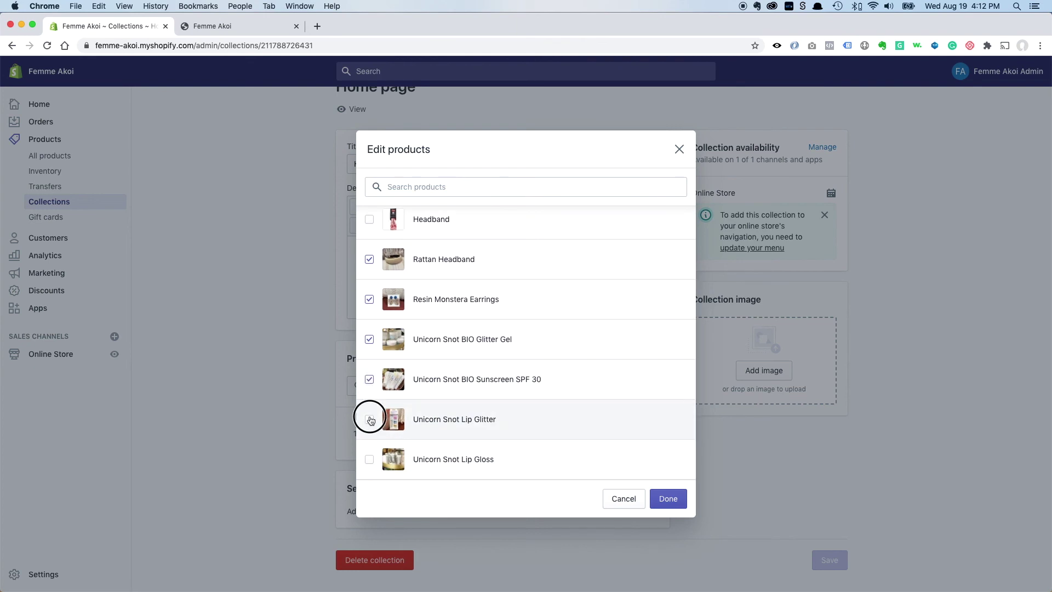
left_click(660, 500)
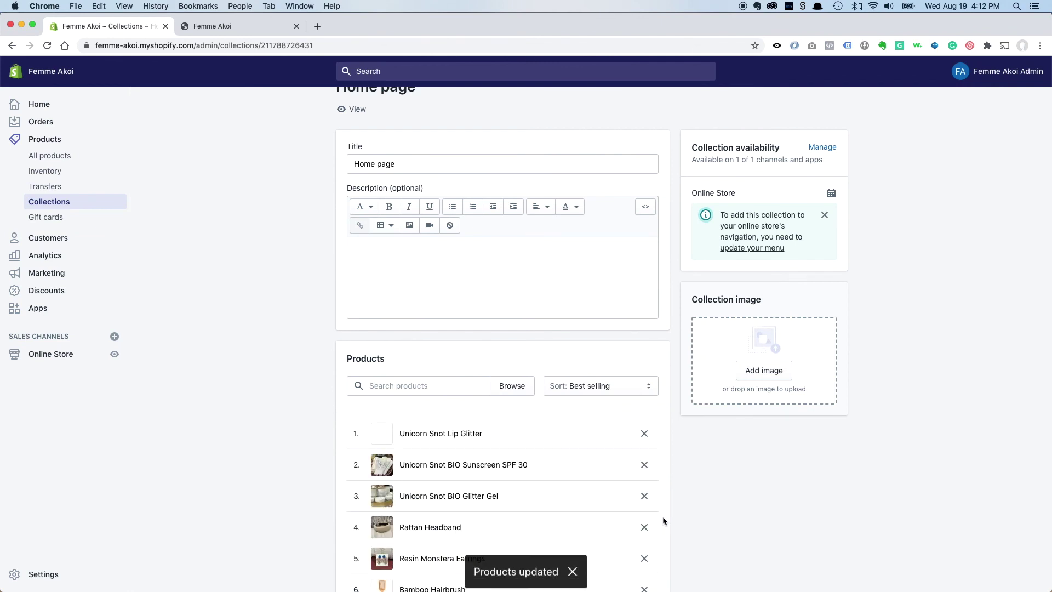
Step: Set the collection sort order to Manually and drag Rattan Headband up to third place
scroll(509, 451, "down", 5)
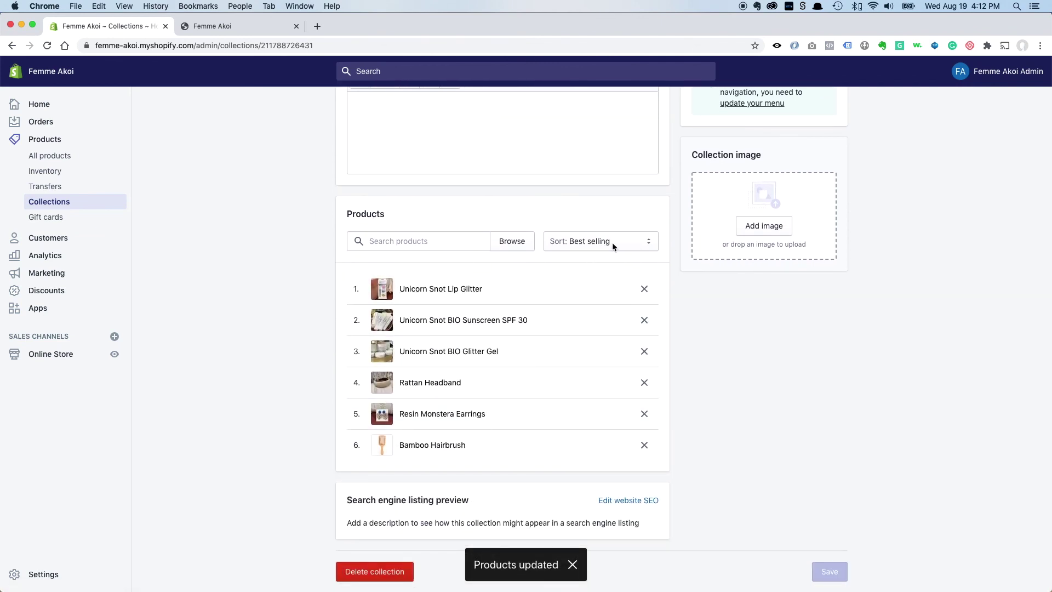
left_click(637, 241)
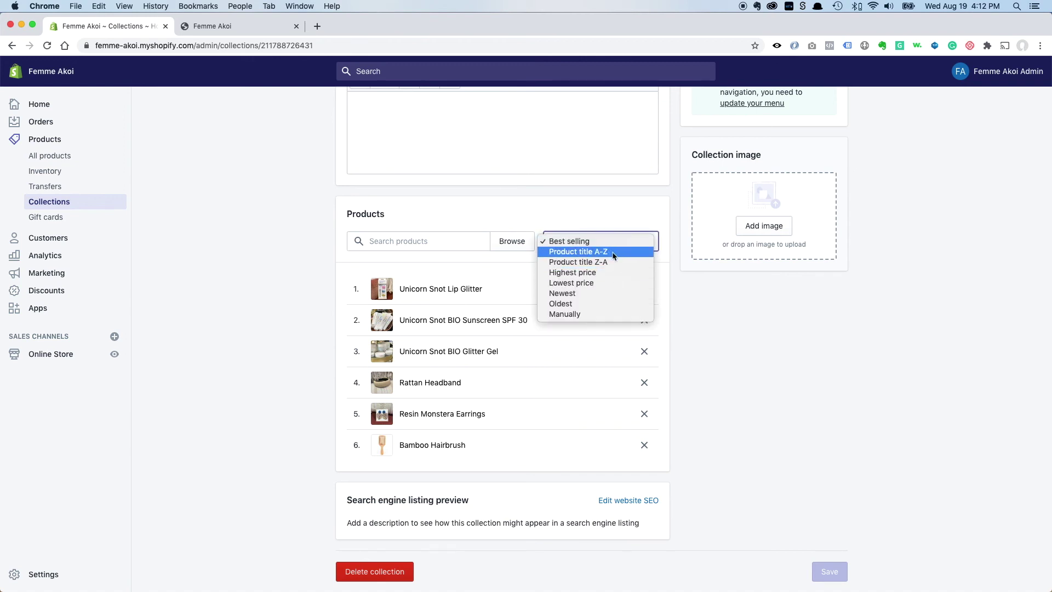
left_click(600, 314)
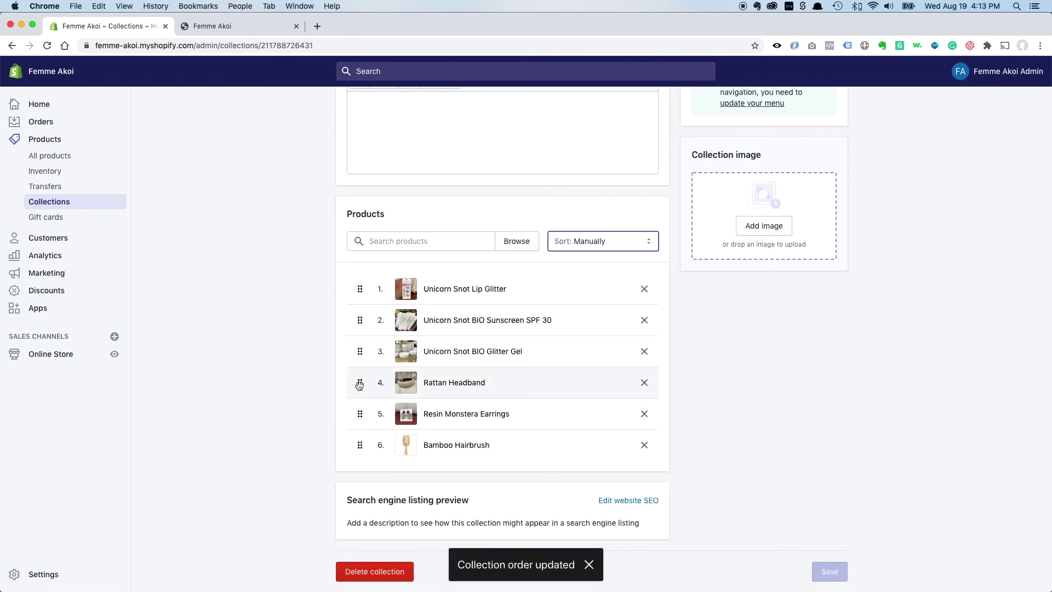
left_click_drag(357, 381, 358, 350)
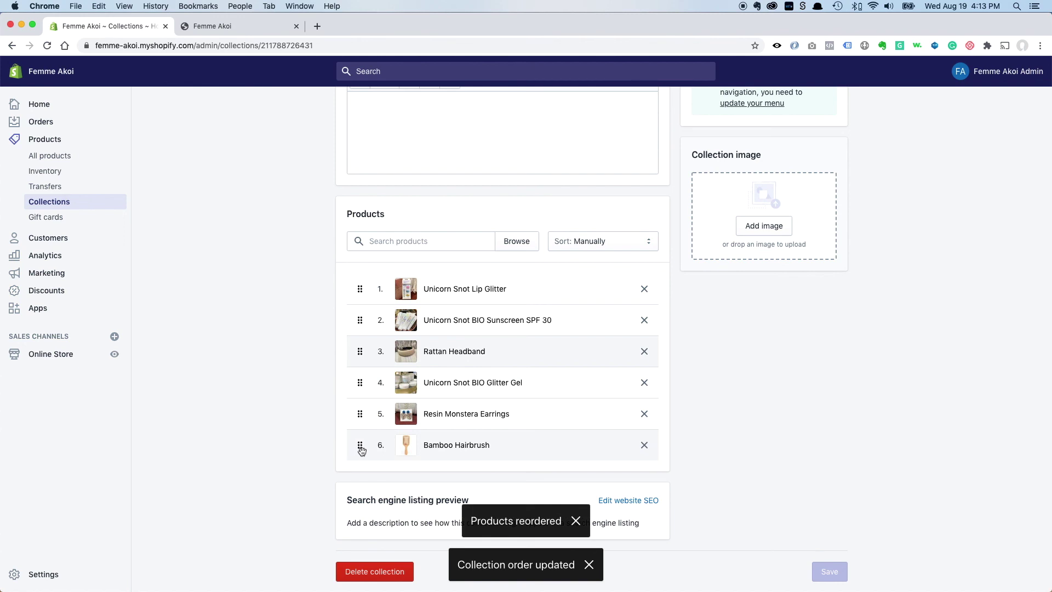
scroll(560, 444, "down", 1)
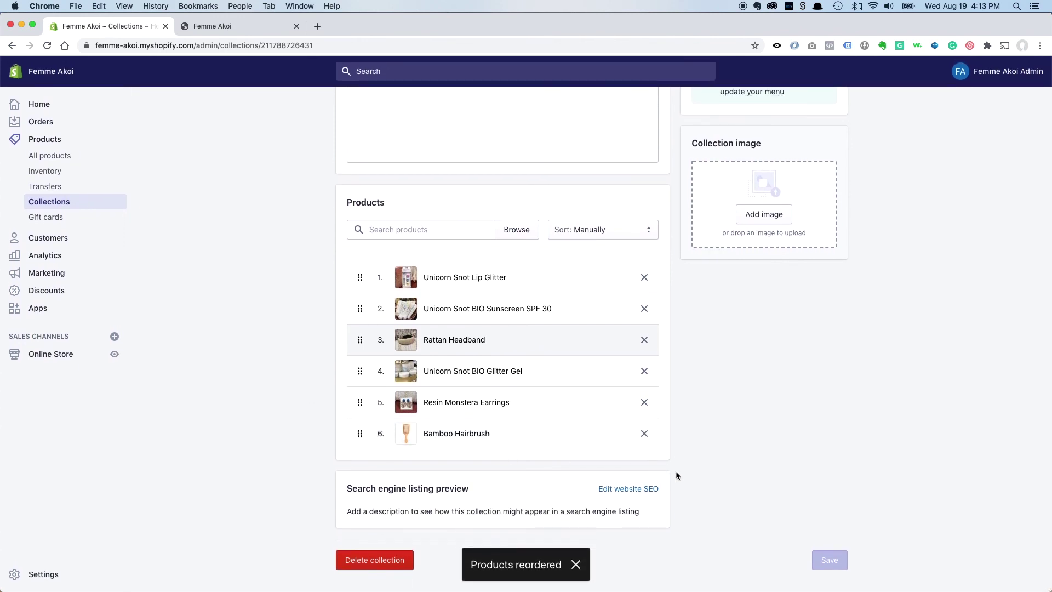
scroll(669, 388, "up", 4)
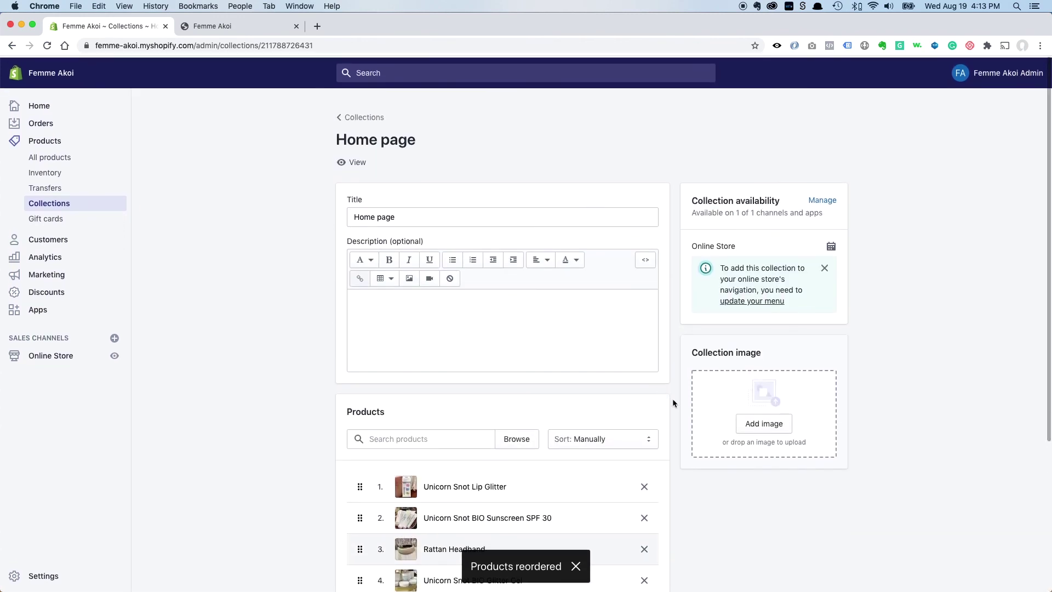
scroll(327, 459, "down", 3)
scroll(327, 460, "down", 2)
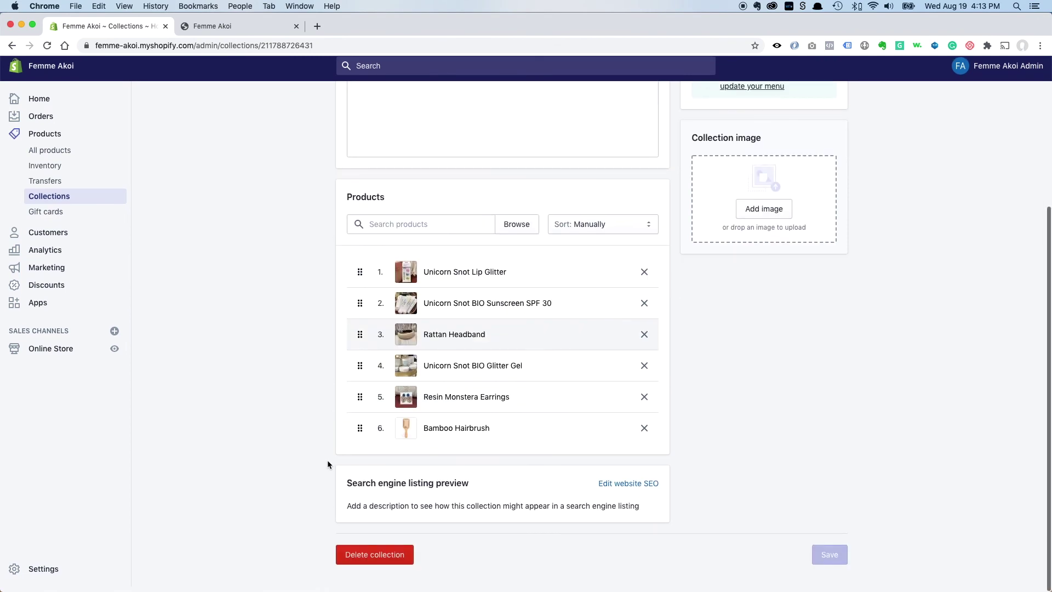
scroll(327, 459, "up", 5)
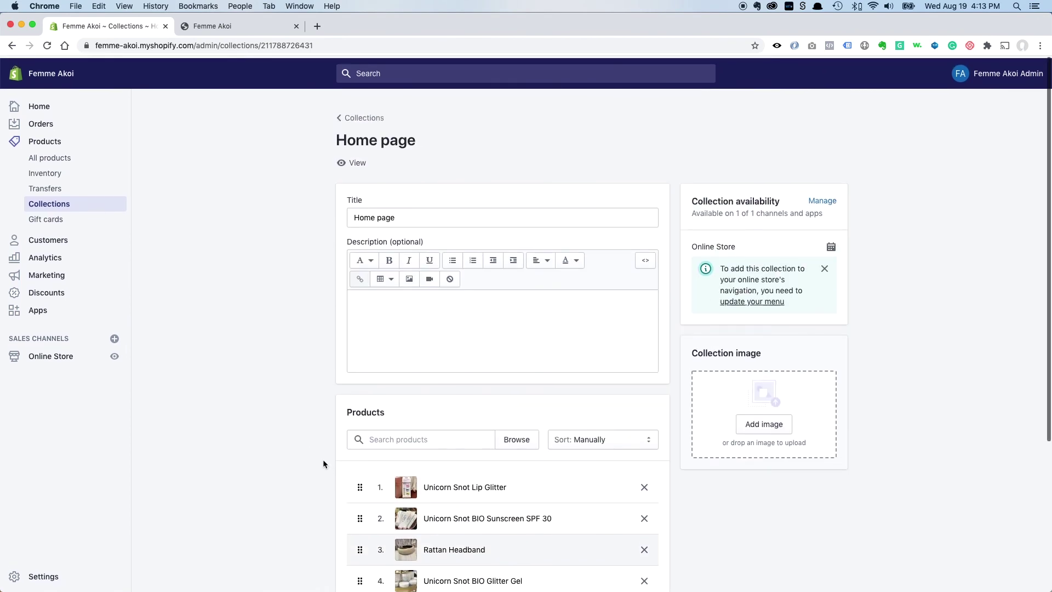
left_click(241, 24)
scroll(271, 167, "up", 5)
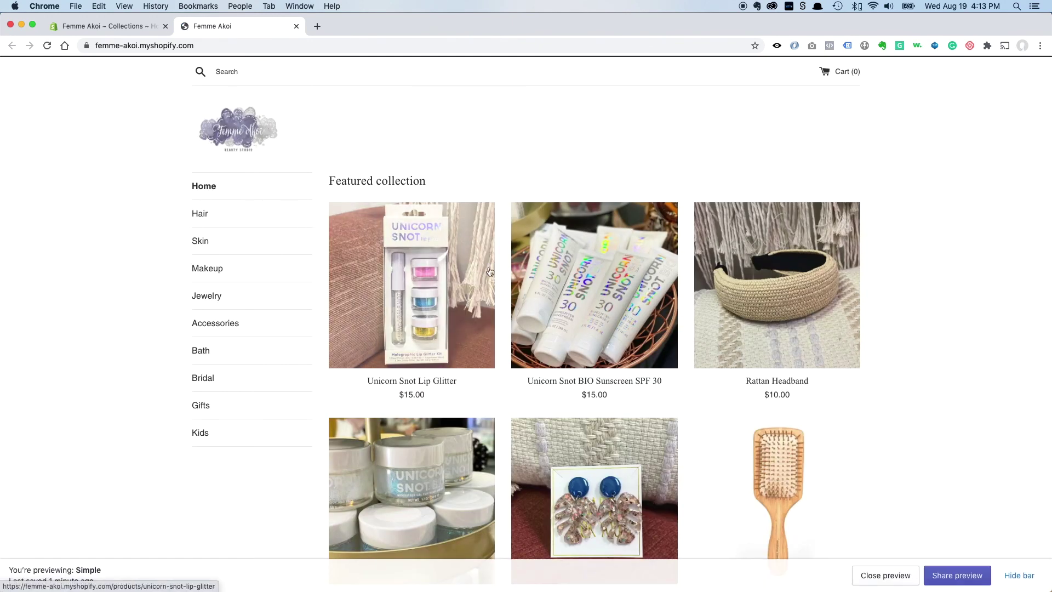
scroll(526, 282, "down", 1)
scroll(526, 278, "down", 3)
scroll(526, 278, "down", 3)
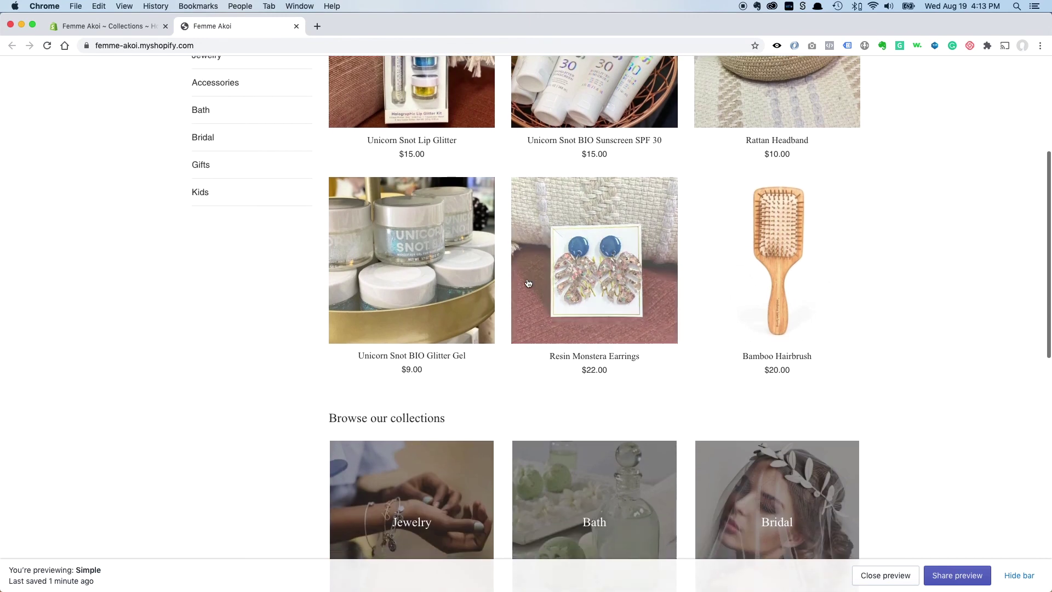
scroll(527, 280, "down", 2)
scroll(527, 277, "up", 6)
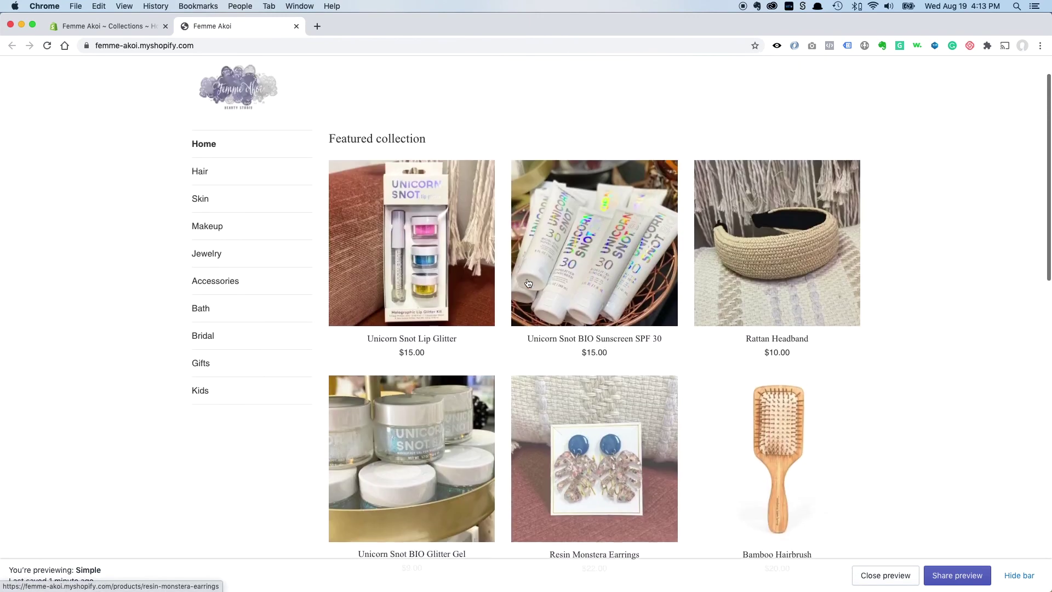
scroll(773, 464, "down", 3)
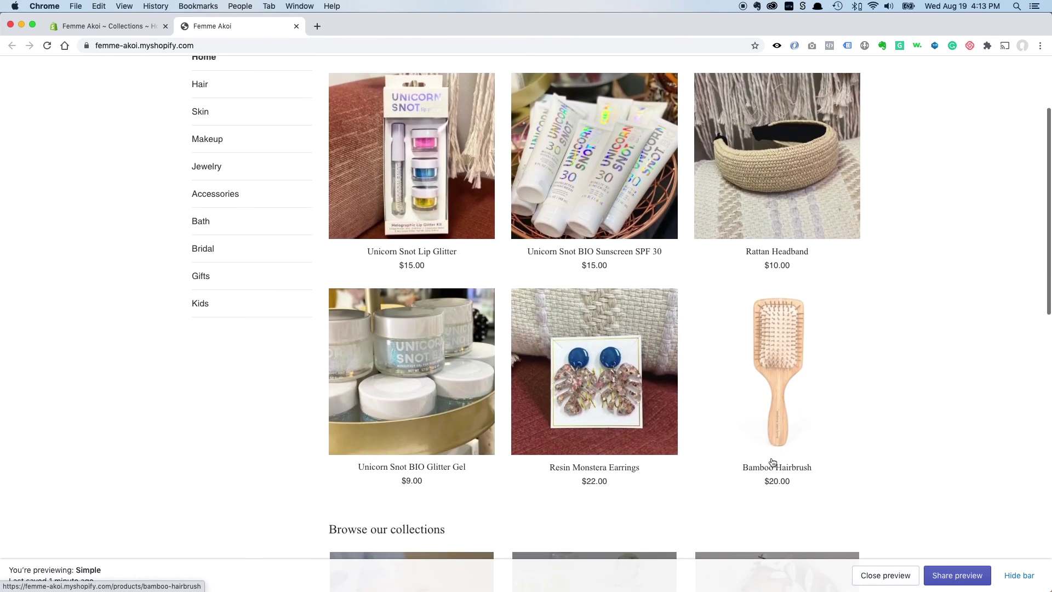
scroll(271, 150, "up", 3)
left_click(106, 25)
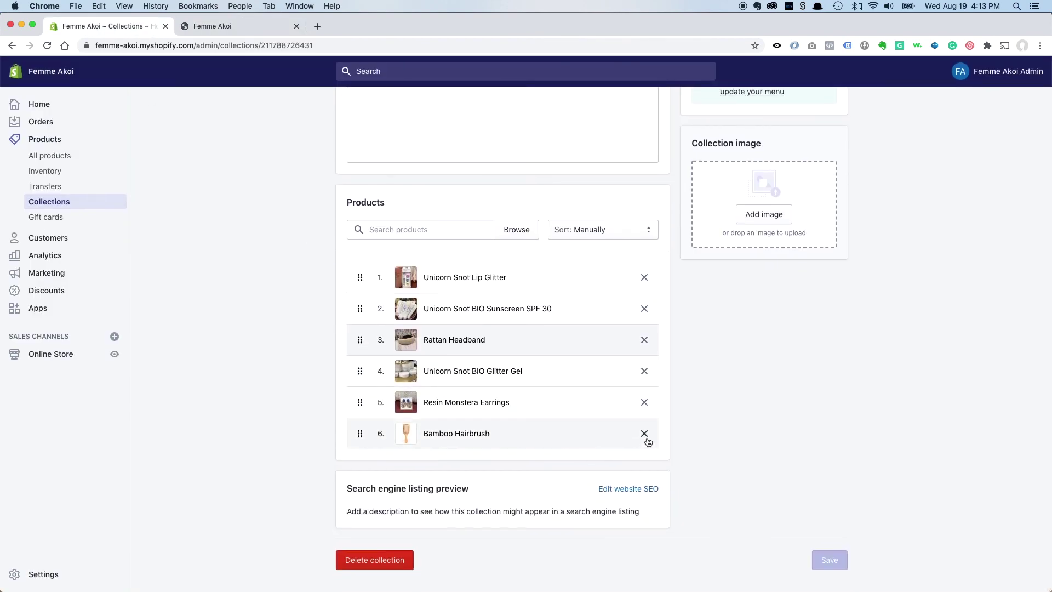
Step: Remove Bamboo Hairbrush and add Unicorn Snot Lip Gloss to the Home page collection
left_click(644, 441)
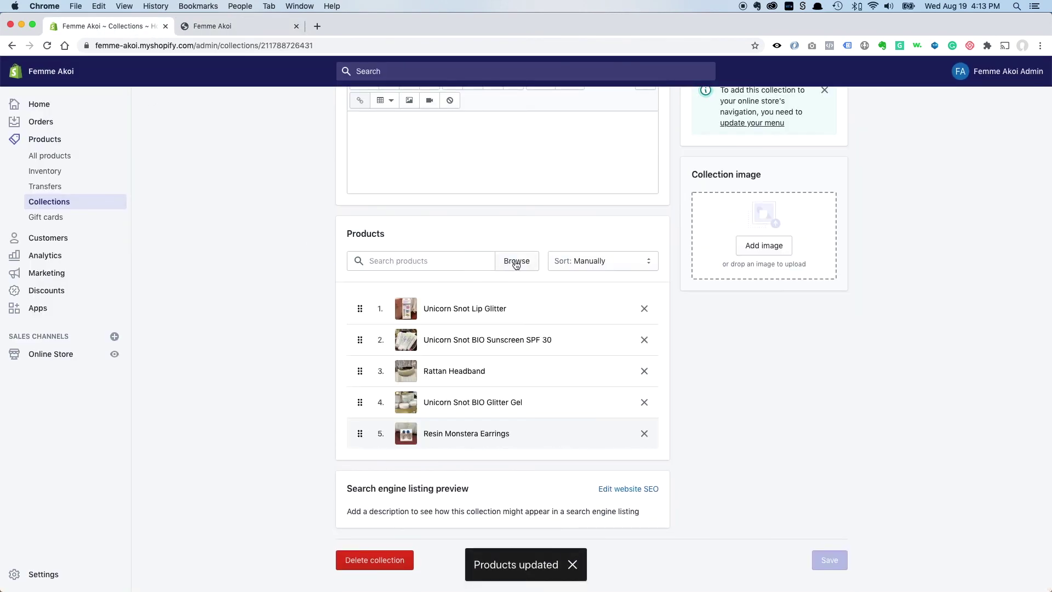
left_click(515, 262)
scroll(456, 350, "down", 2)
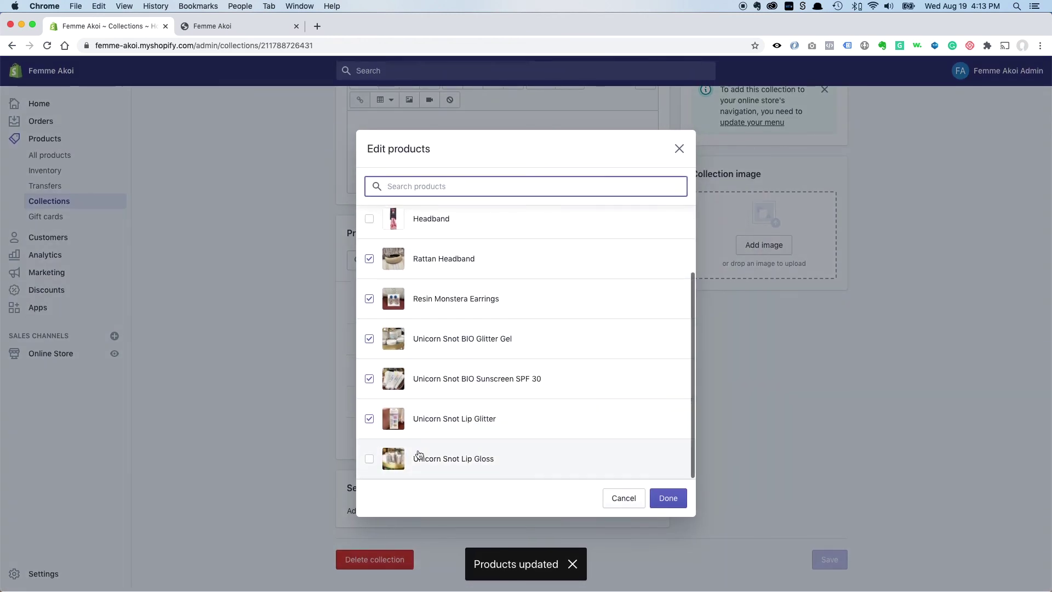
left_click(370, 459)
left_click(675, 500)
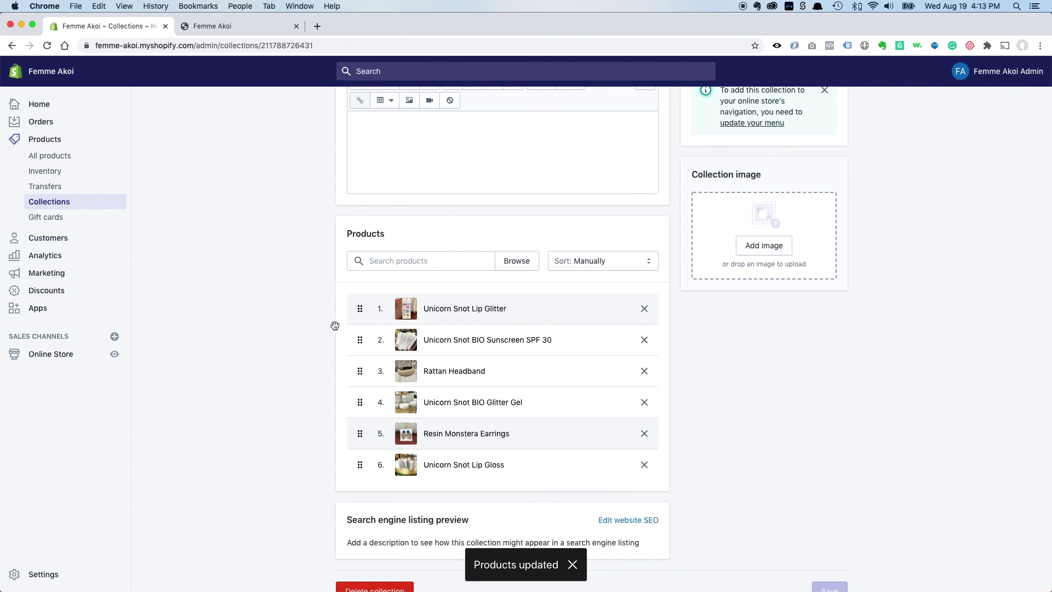
Step: Reload the storefront to check Unicorn Snot Lip Gloss appears in the Featured collection grid
scroll(521, 321, "up", 3)
left_click(253, 26)
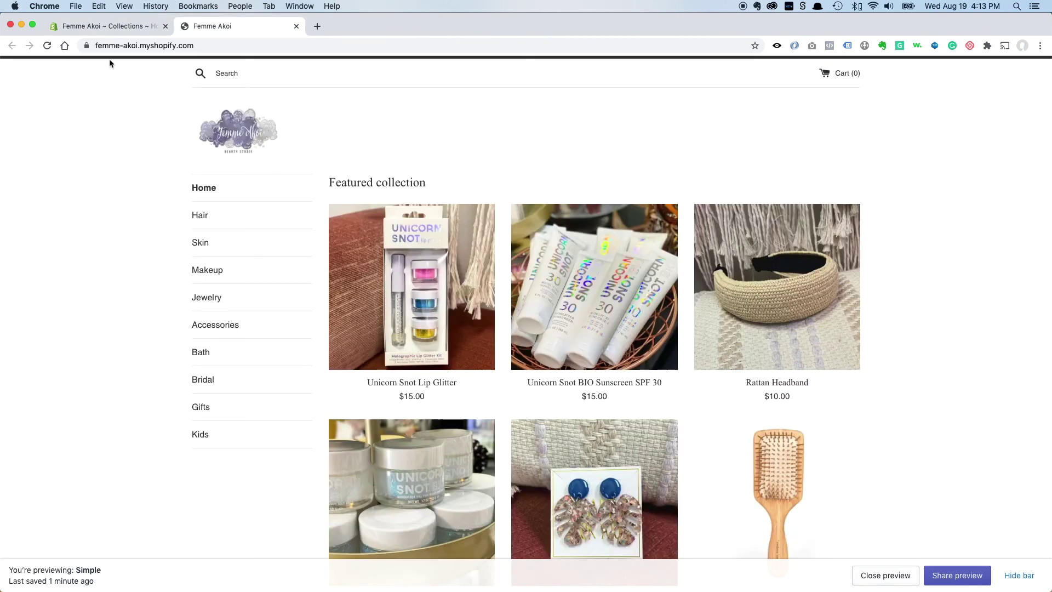
left_click(46, 45)
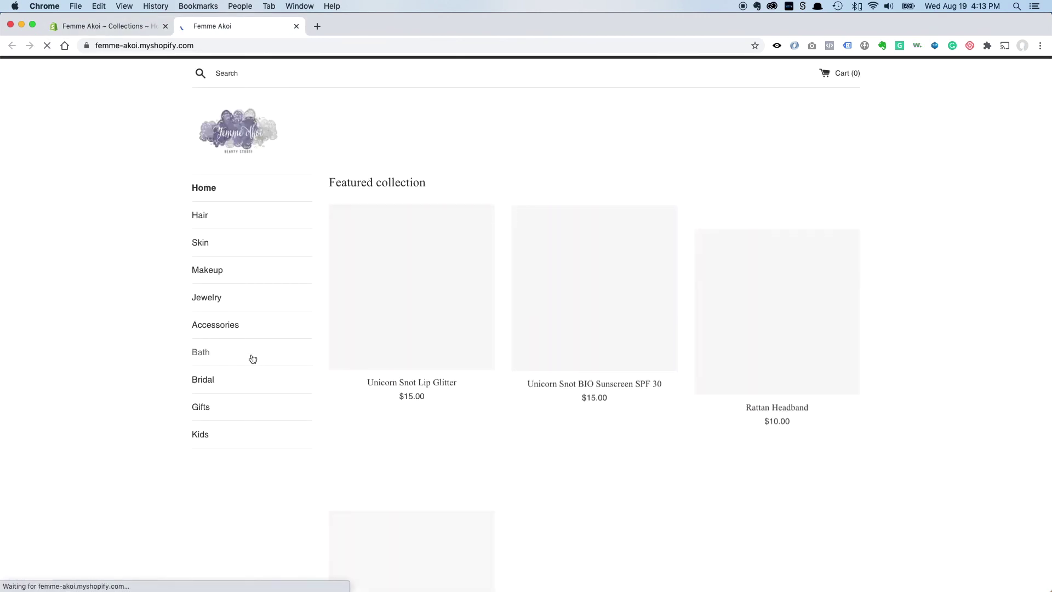
scroll(706, 397, "down", 5)
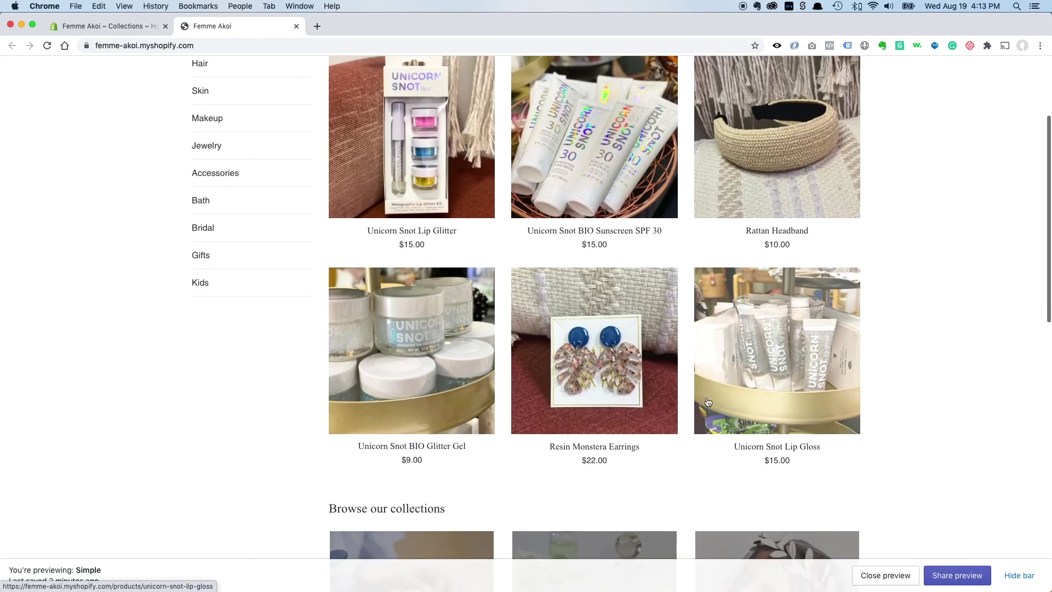
scroll(608, 402, "down", 10)
scroll(608, 401, "up", 12)
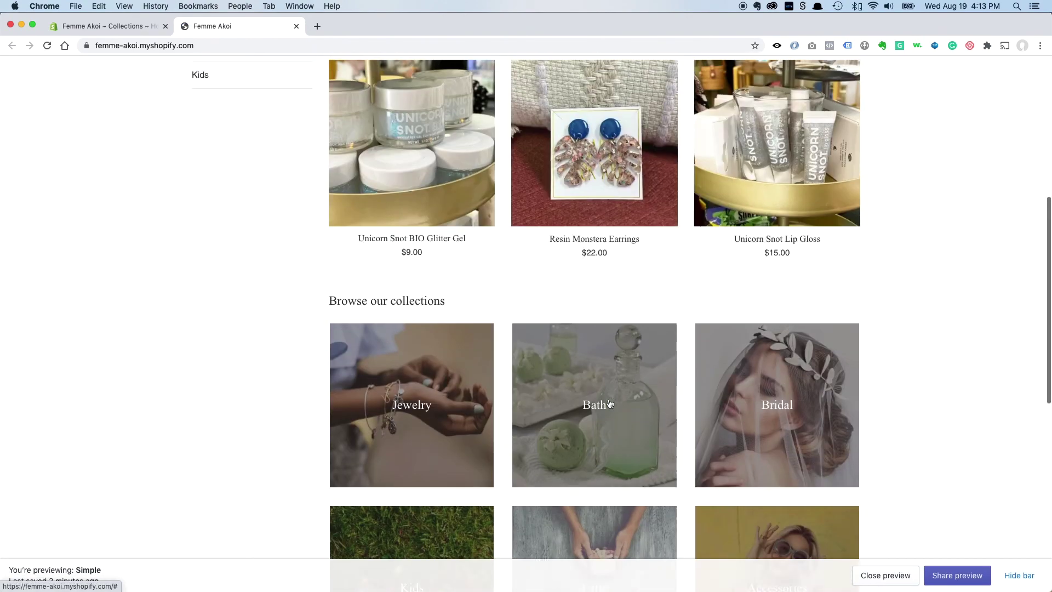
scroll(610, 402, "up", 3)
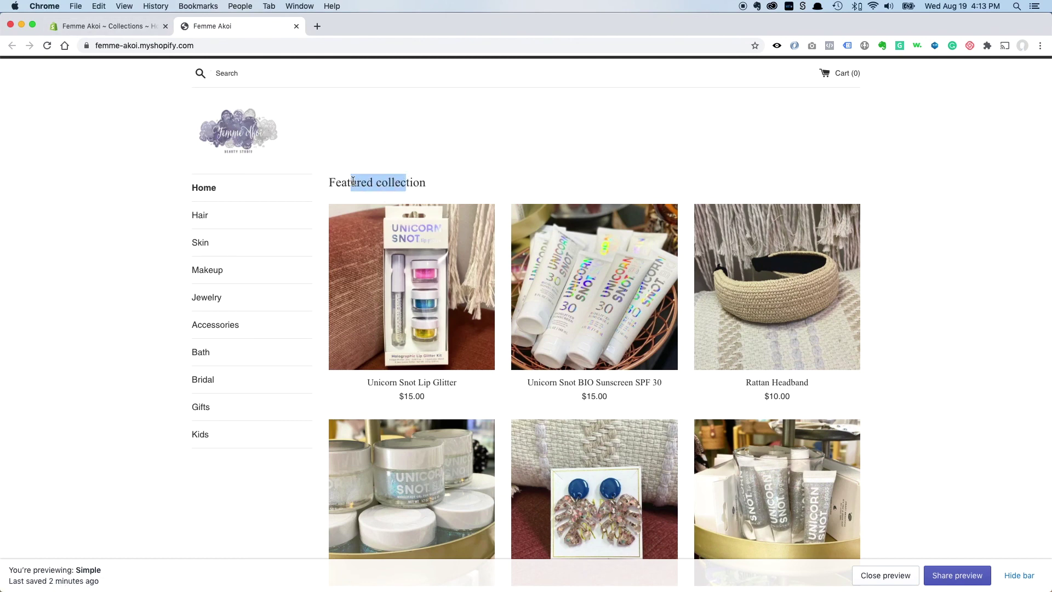
left_click(129, 27)
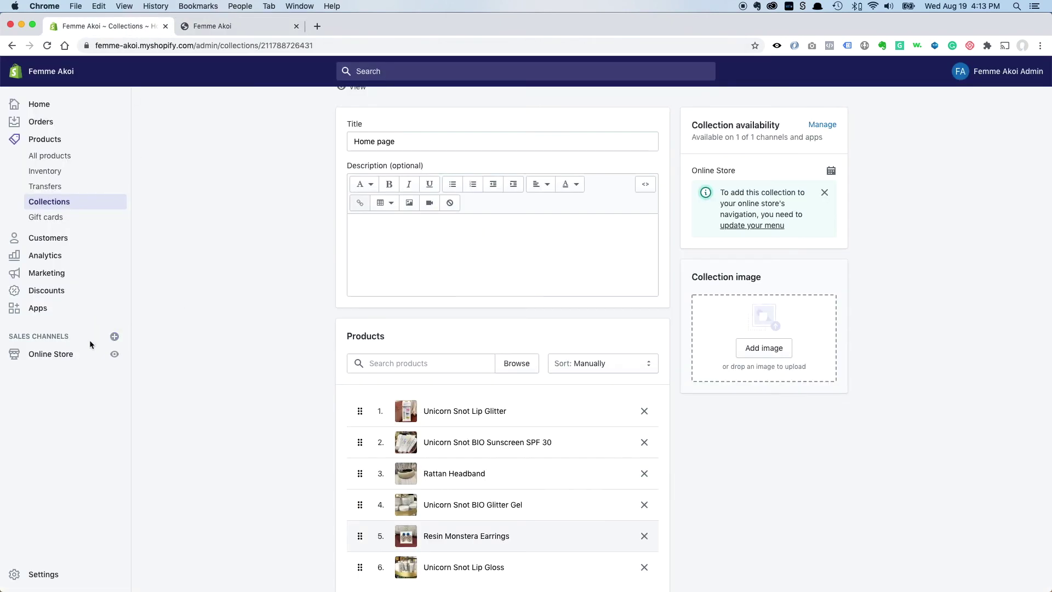
Step: Open the Simple theme customizer and select the home page's Featured collection section settings
left_click(79, 355)
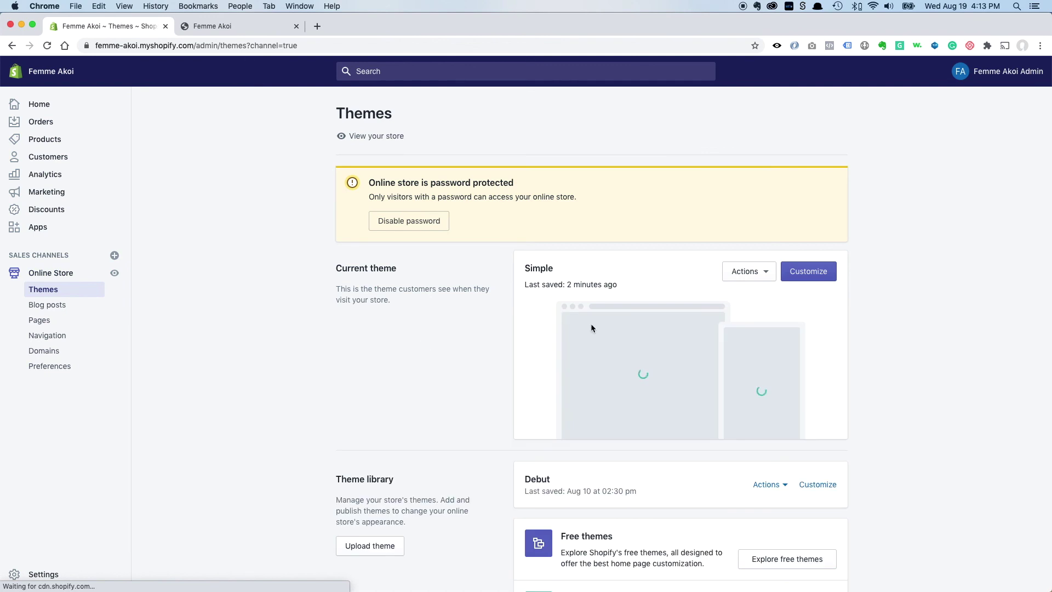
left_click(805, 275)
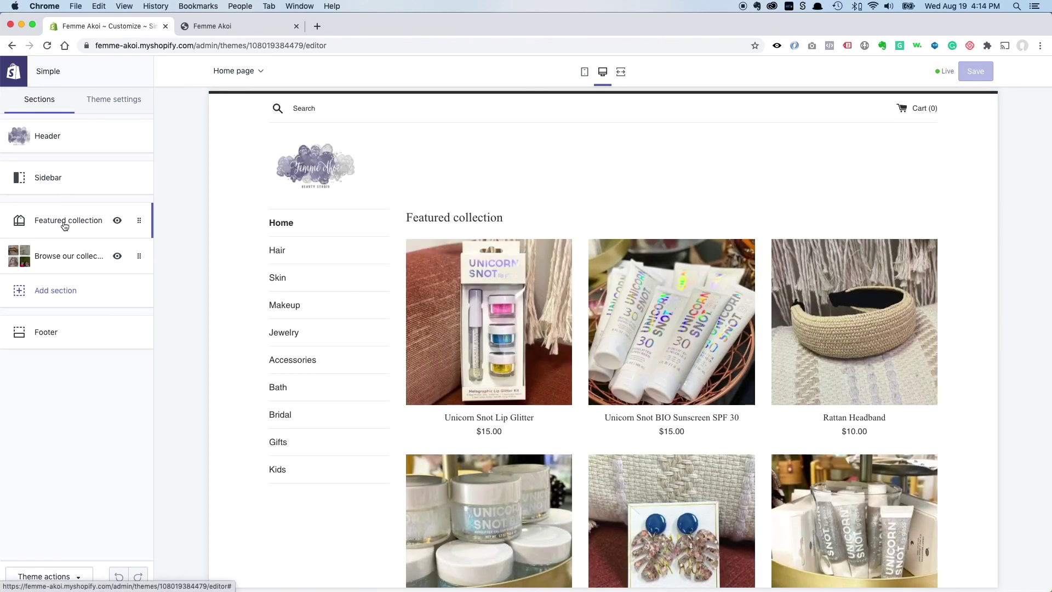
left_click(65, 221)
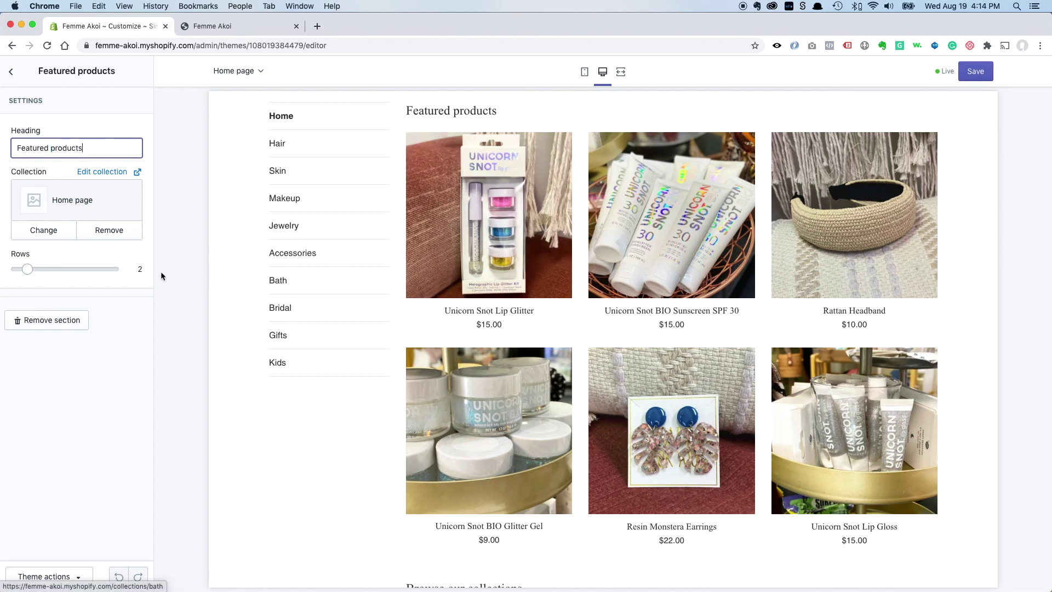
scroll(405, 286, "up", 3)
scroll(402, 285, "down", 5)
scroll(401, 286, "down", 2)
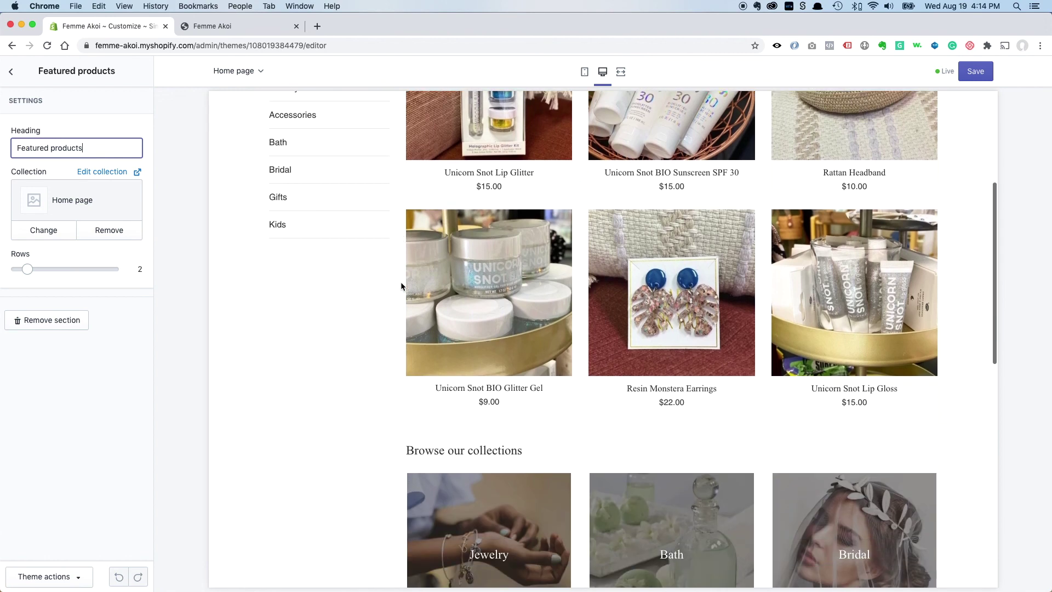
scroll(400, 282, "up", 3)
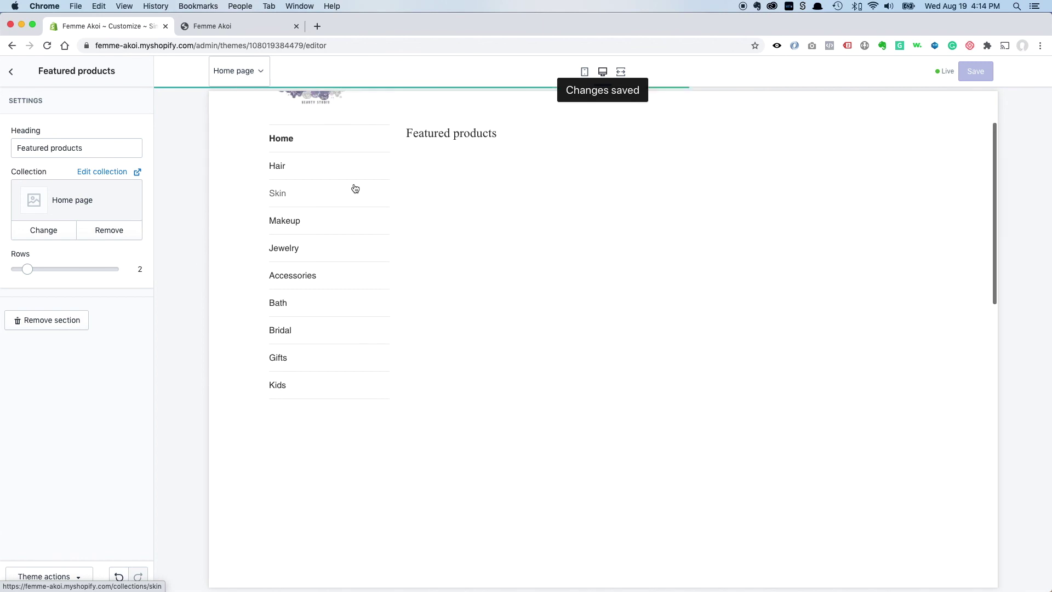
Step: Scroll the live storefront from the Featured products grid down to the newsletter footer and back
left_click(244, 27)
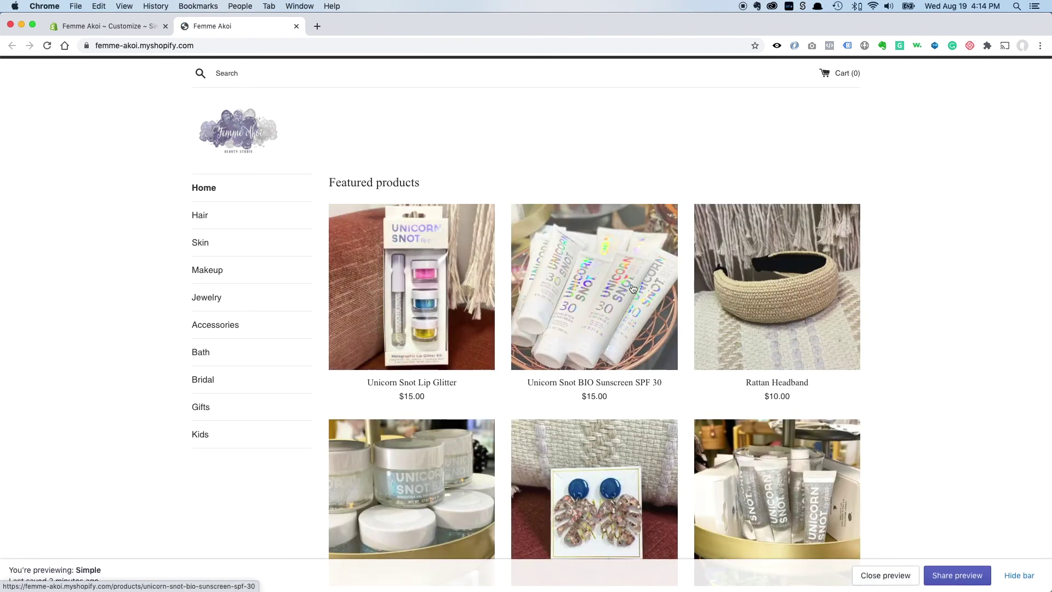
scroll(632, 294, "down", 5)
scroll(480, 331, "down", 15)
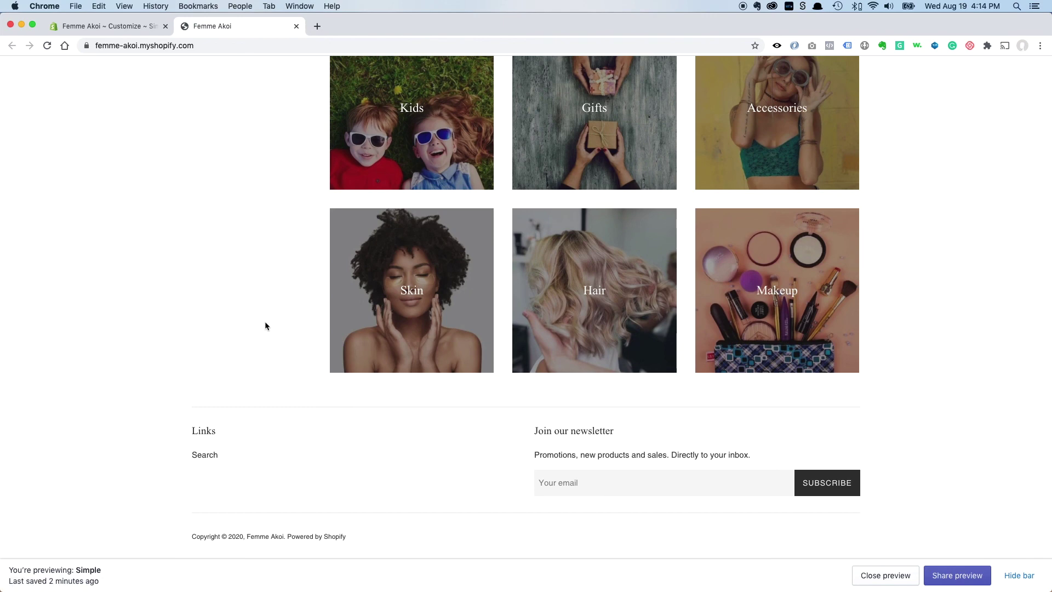
scroll(265, 324, "up", 15)
scroll(266, 326, "up", 4)
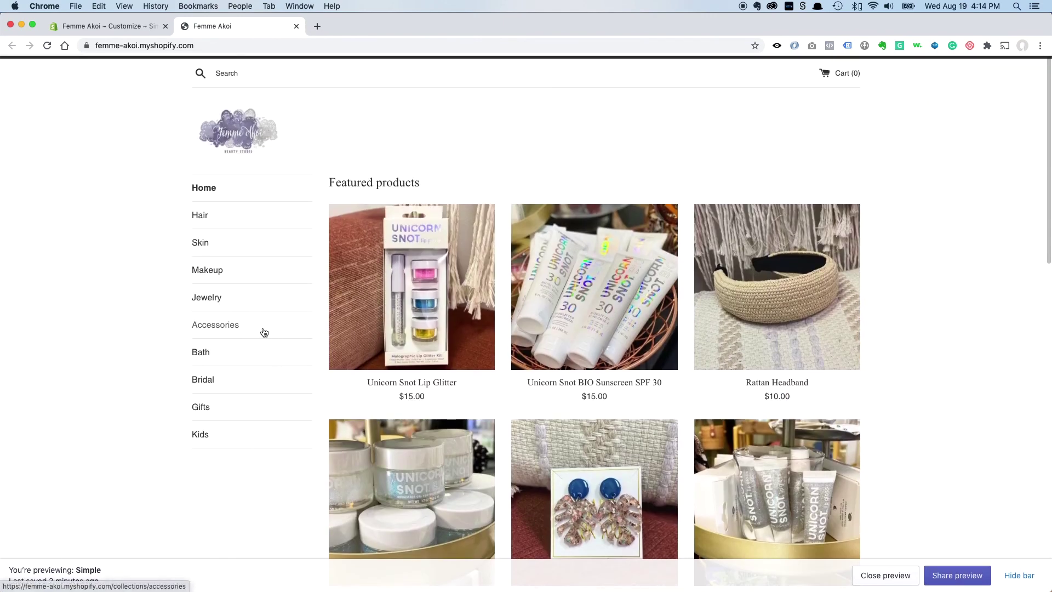